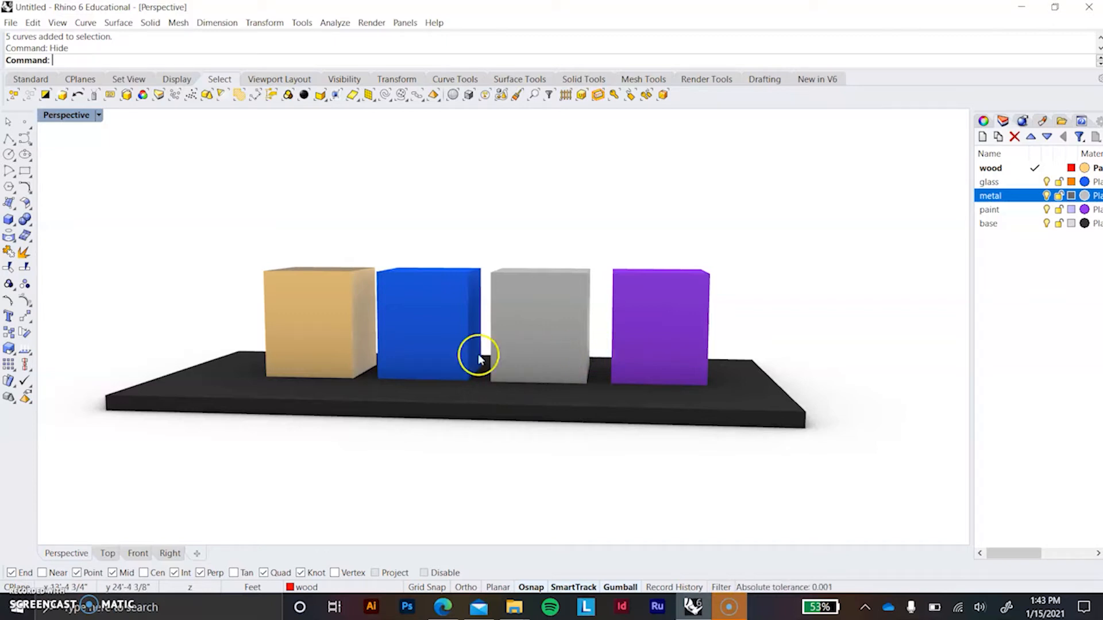
- Widen the layer list slightly and clear the metal layer's highlight
right_drag(399, 357, 401, 358)
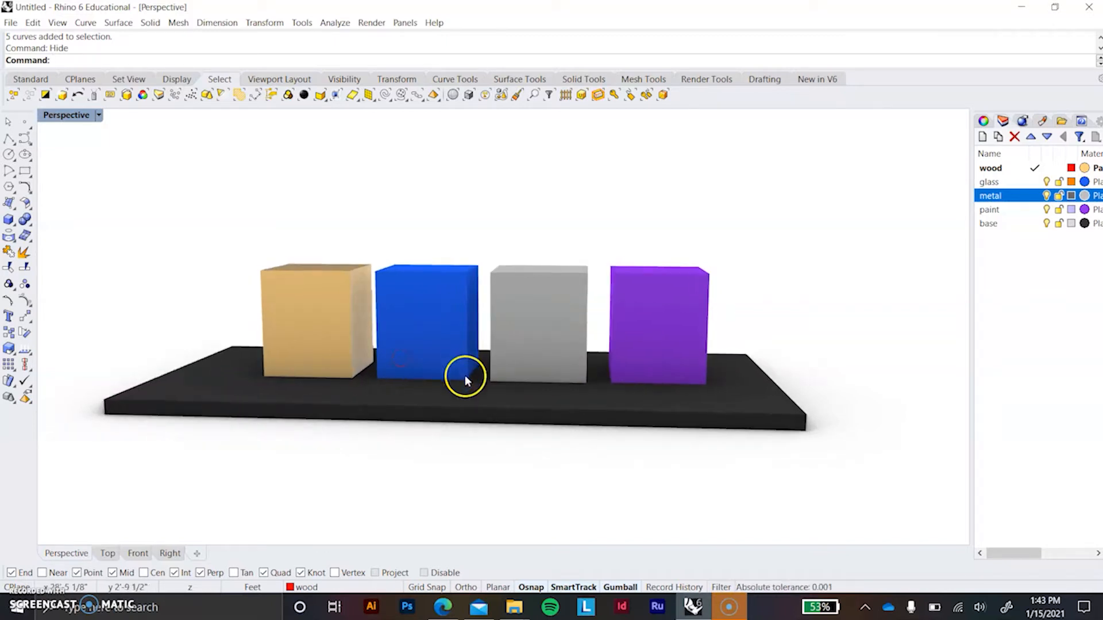
drag(971, 268, 957, 267)
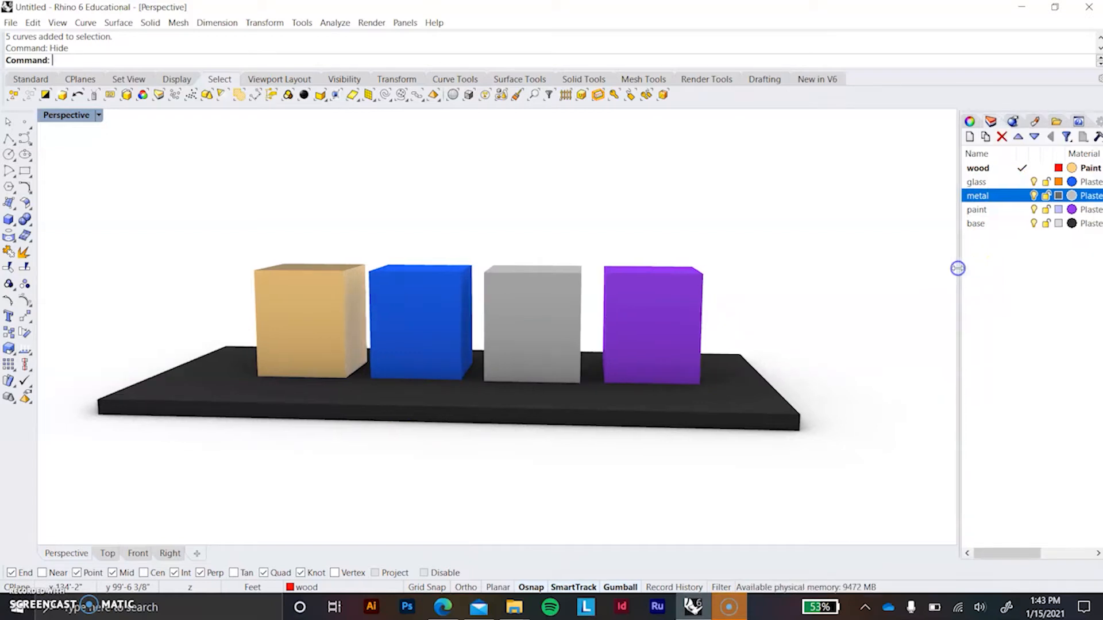
click(986, 169)
click(976, 234)
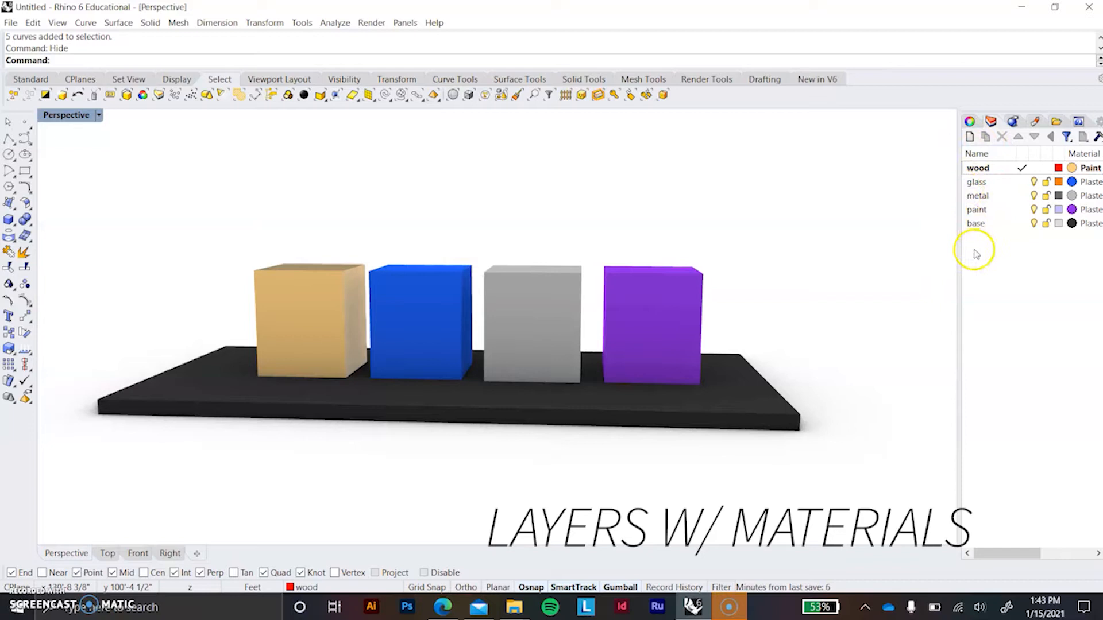
- Examine the coloured boxes on the base and how each one relates to its material layer
click(299, 302)
click(424, 308)
click(544, 313)
click(311, 296)
click(527, 194)
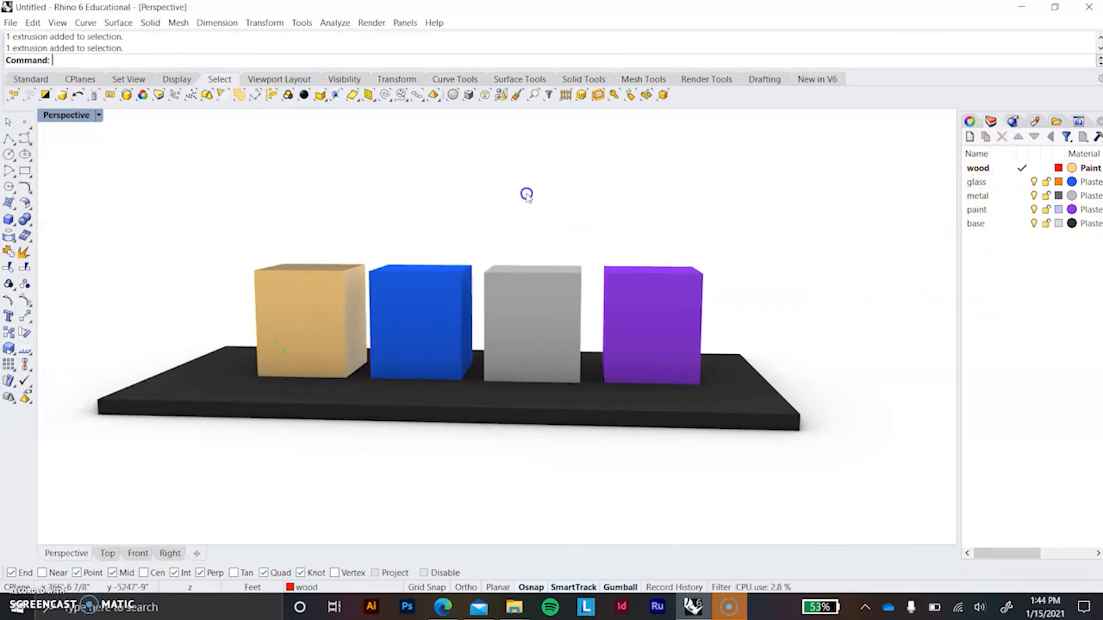
right_drag(493, 291, 504, 310)
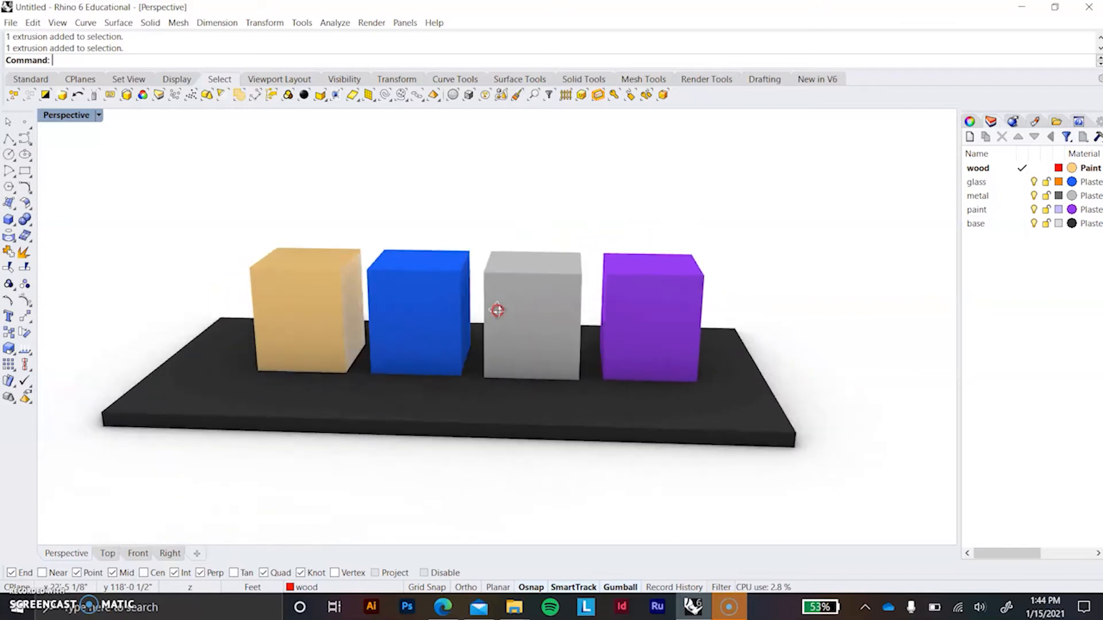
click(305, 293)
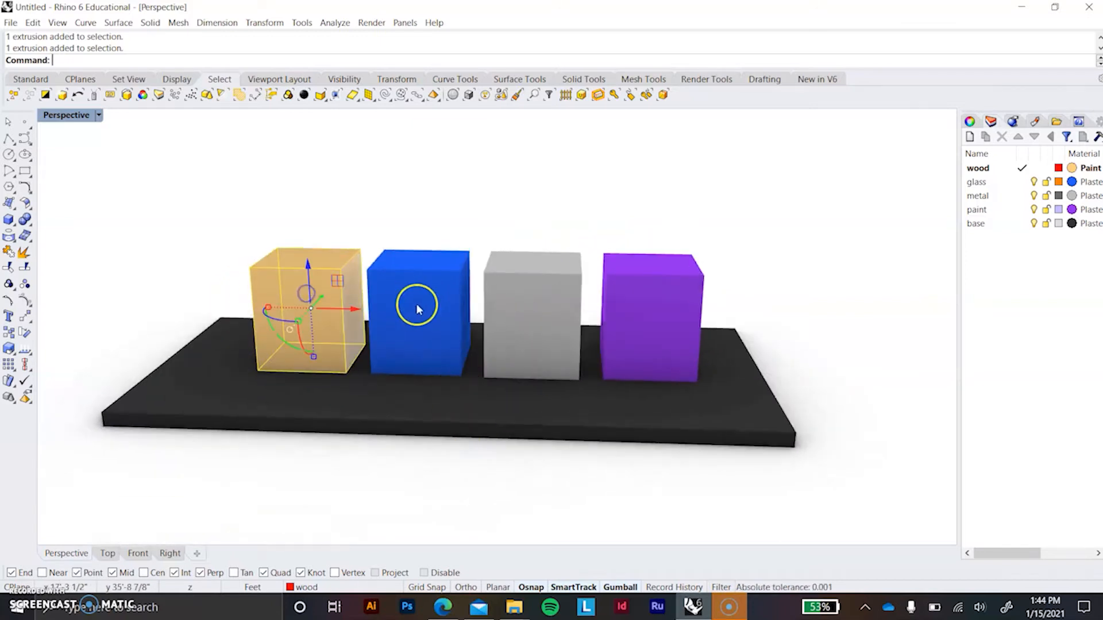
click(406, 223)
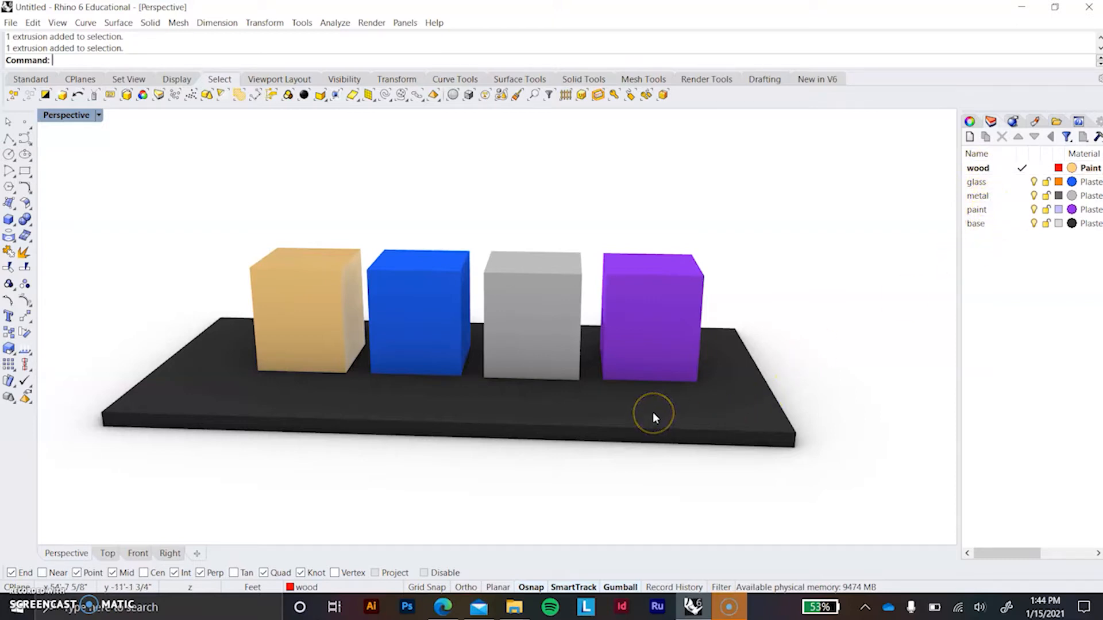
- Review the material types available for the wood layer, then cancel its material settings
drag(1016, 554, 1031, 553)
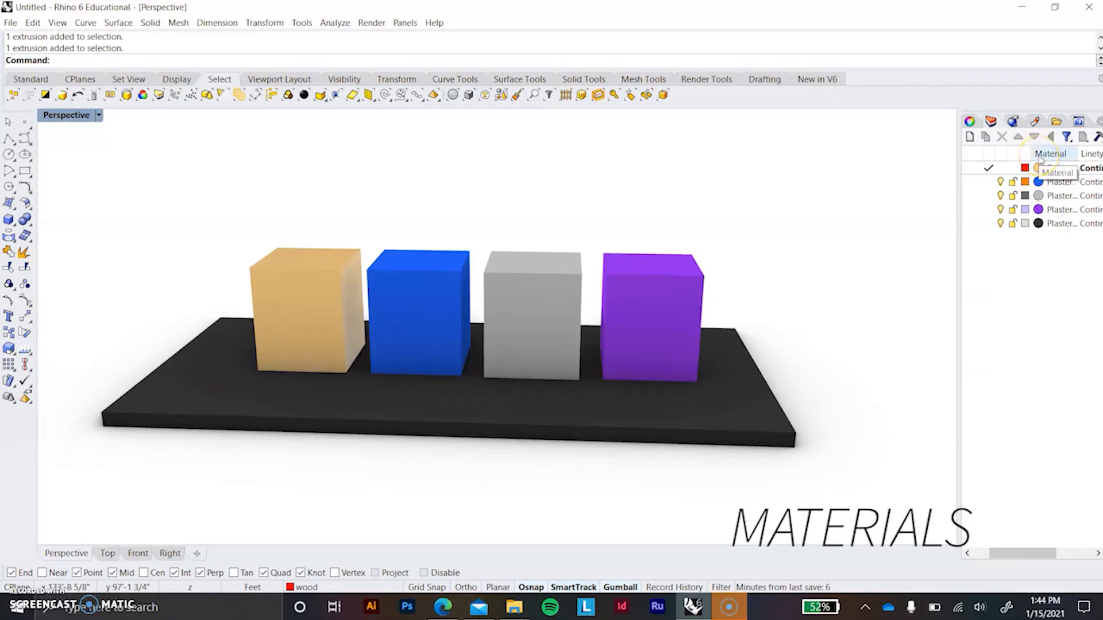
drag(1037, 554, 1011, 554)
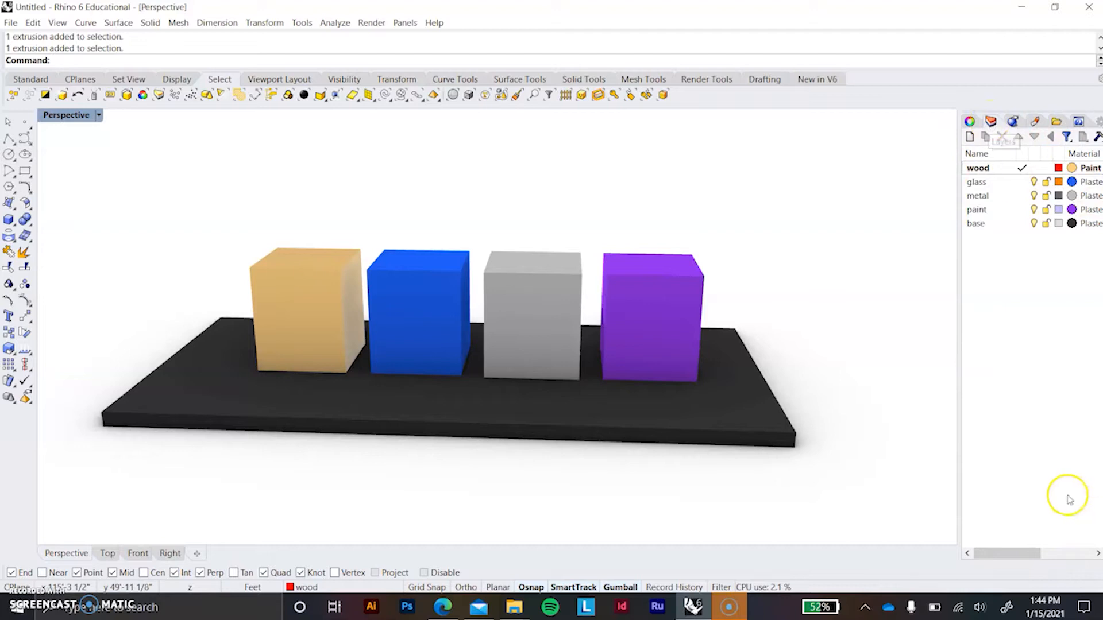
drag(1012, 552, 1036, 553)
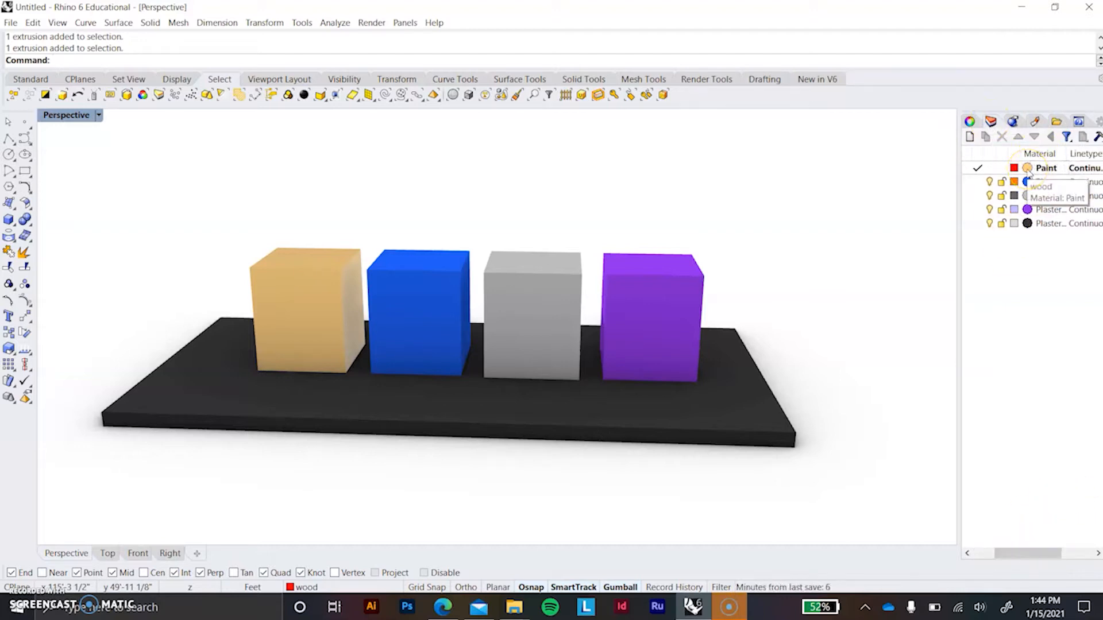
click(1027, 168)
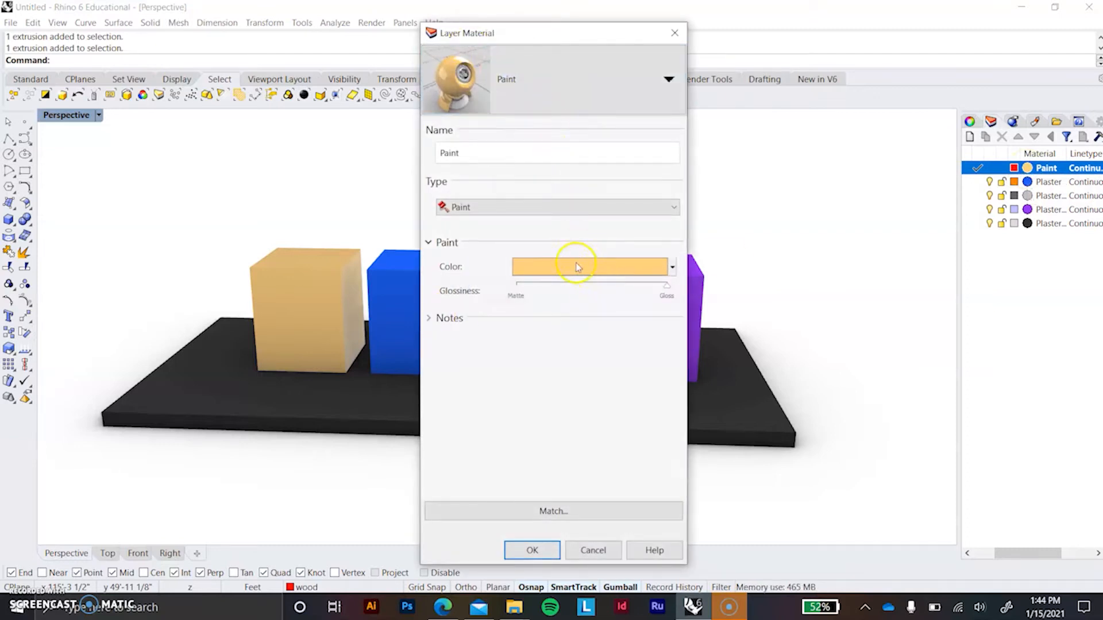
click(549, 206)
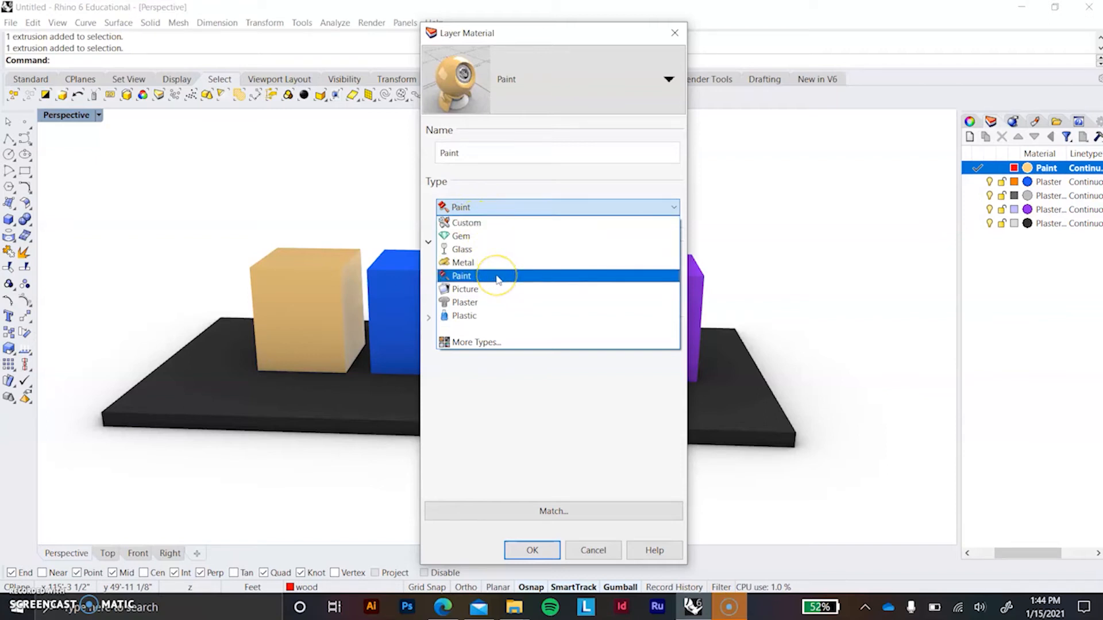
click(490, 240)
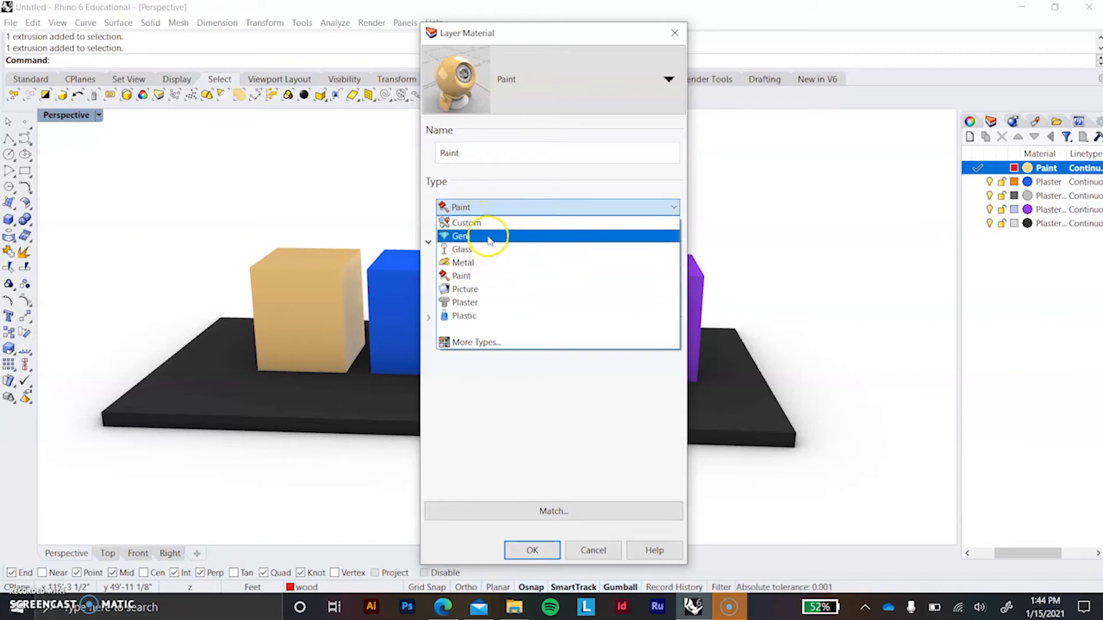
click(504, 283)
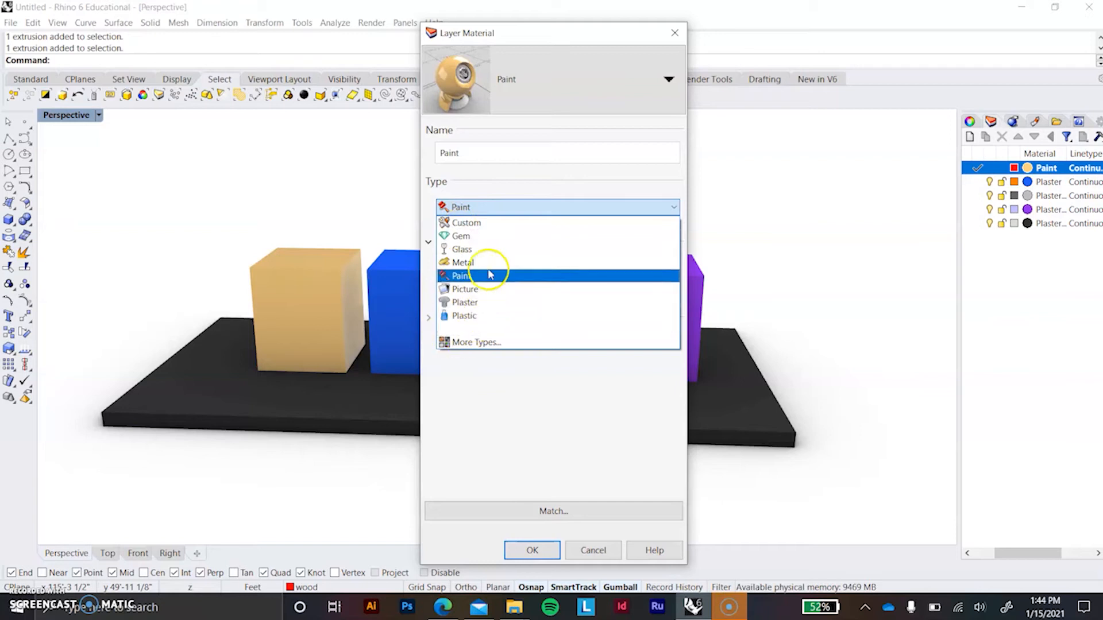
click(484, 209)
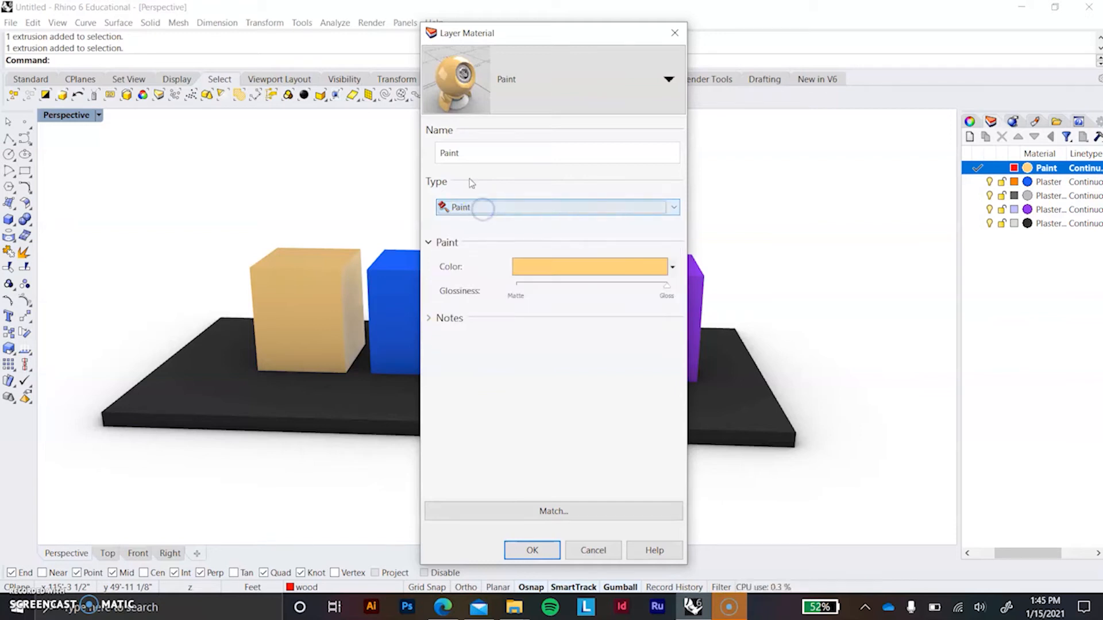
click(474, 208)
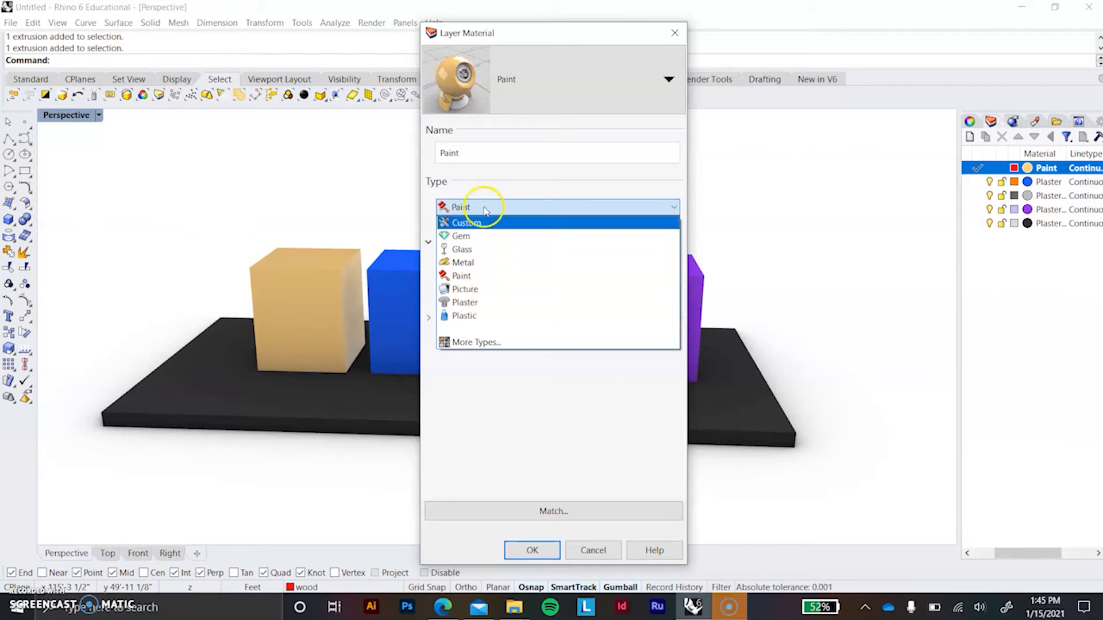
click(456, 185)
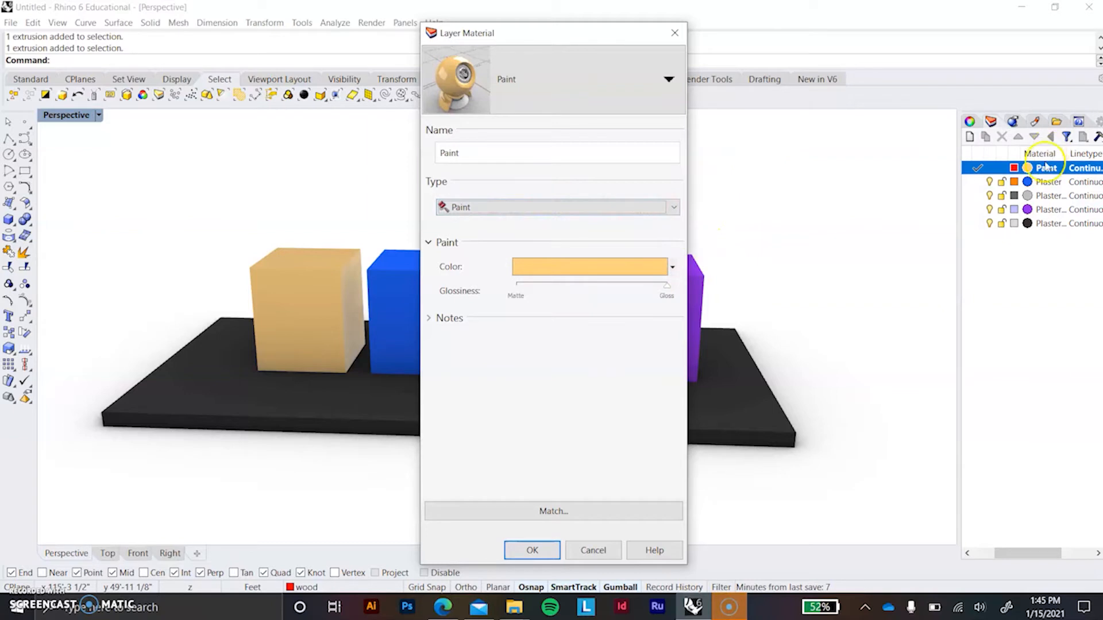
click(593, 549)
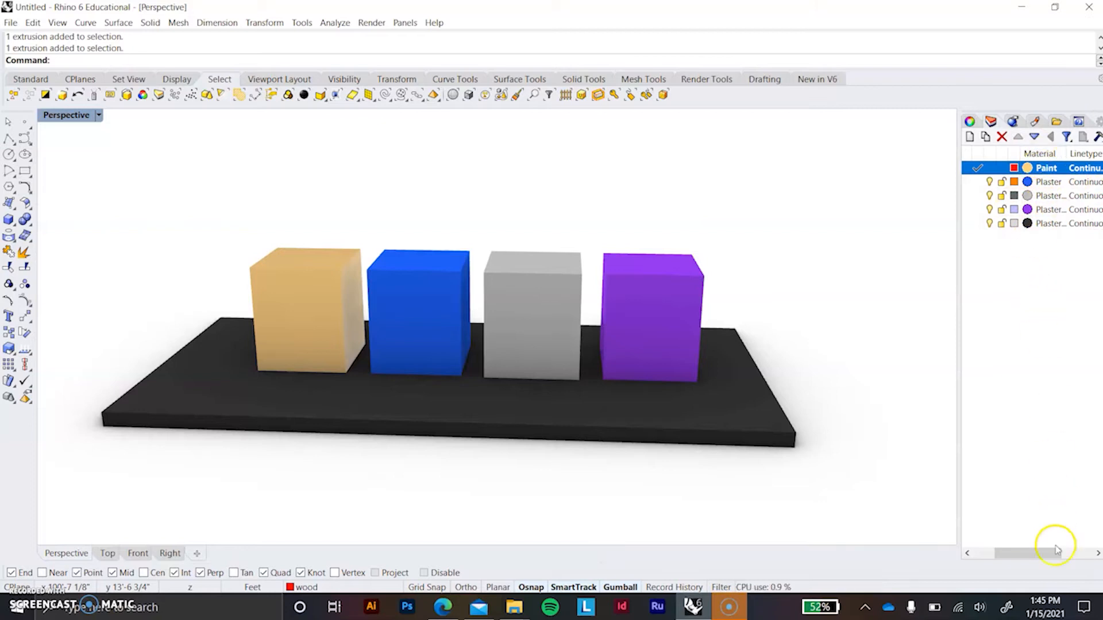
drag(1055, 554, 1034, 553)
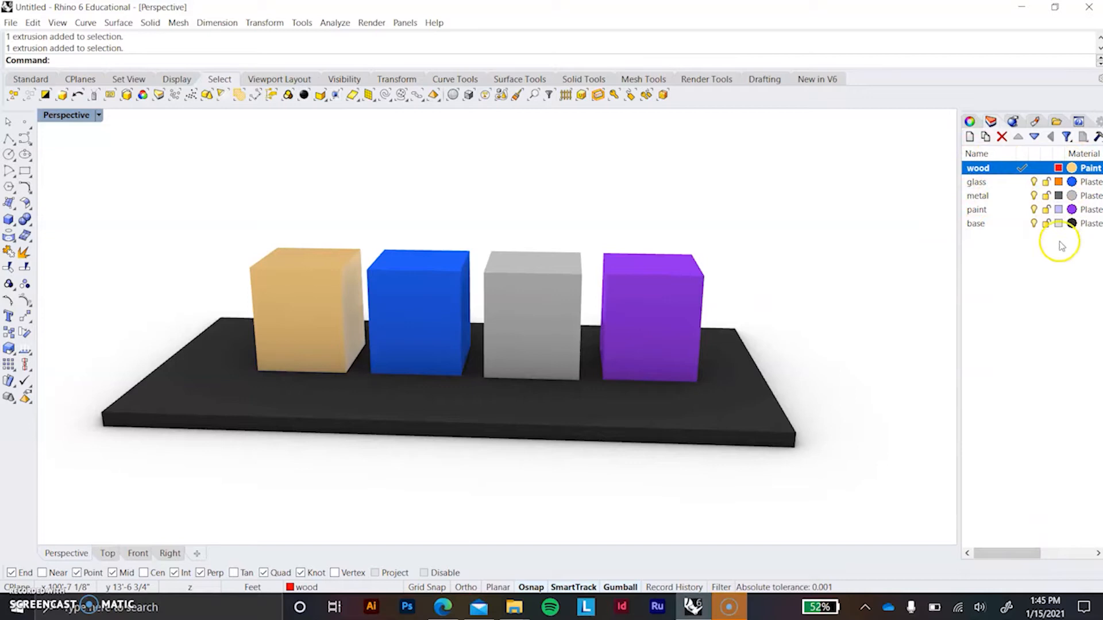
mouse_move(1029, 553)
mouse_down()
mouse_move(1054, 553)
mouse_move(1034, 553)
mouse_up()
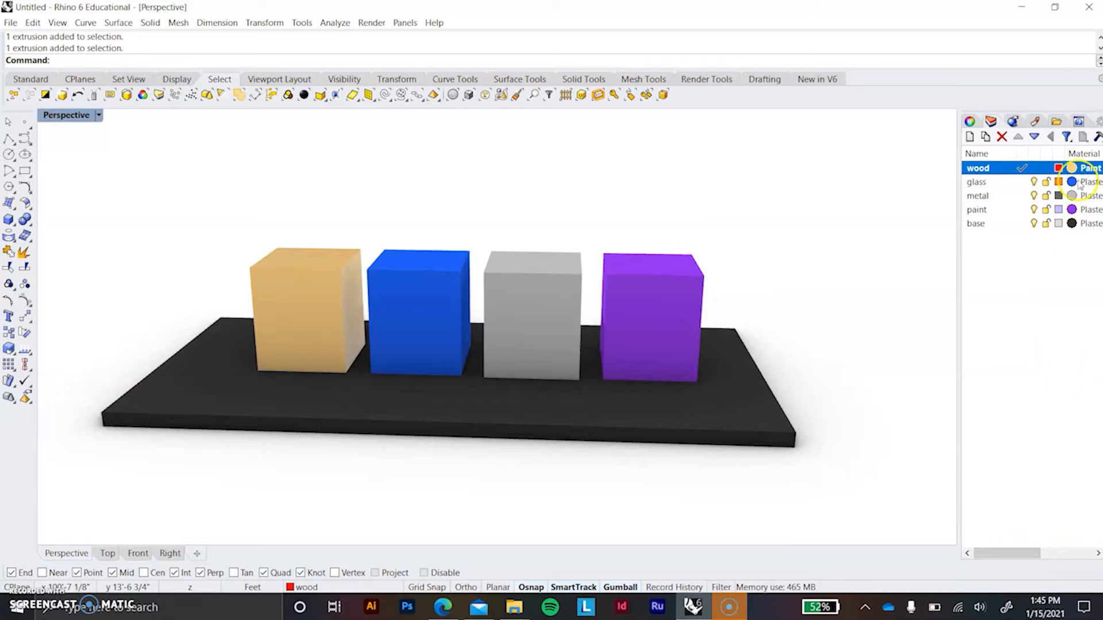
click(298, 293)
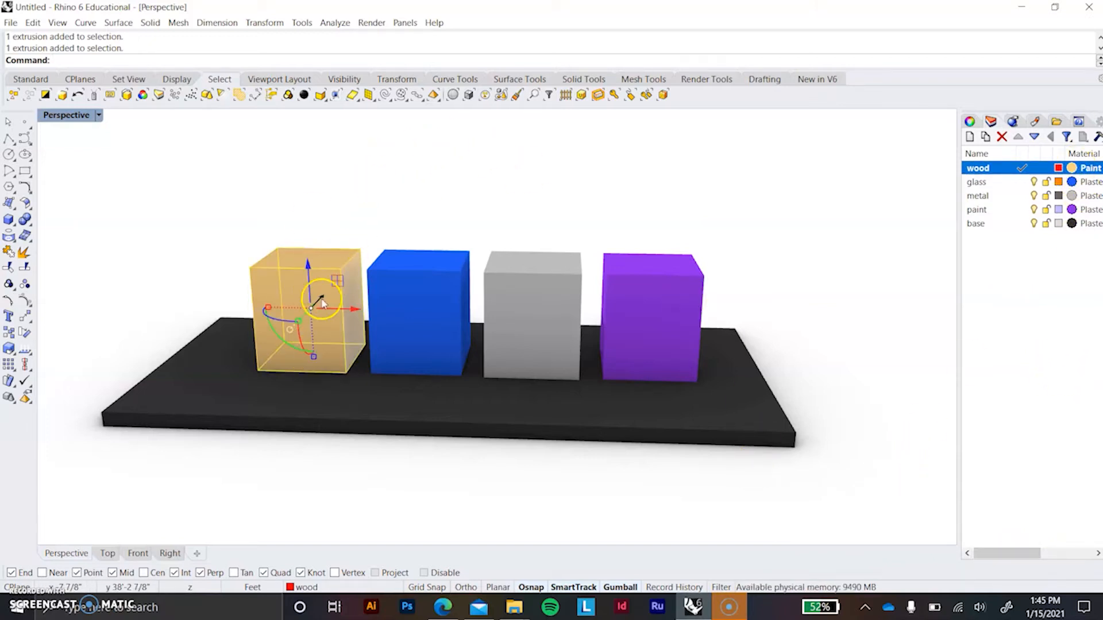
click(399, 167)
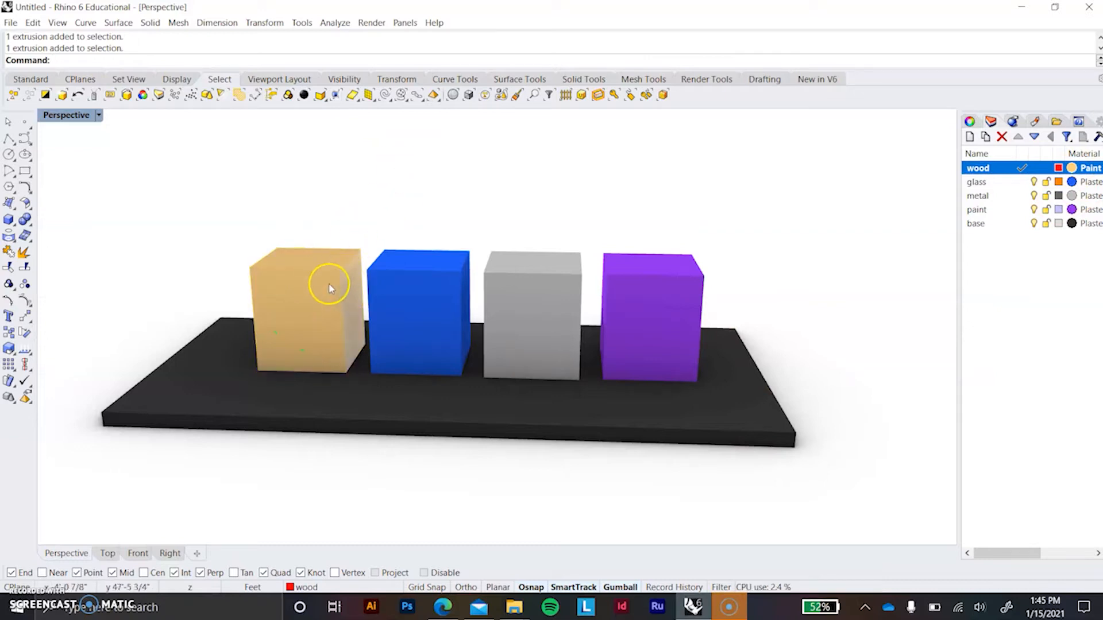
- Start exporting the wood box on its own and choose the Studio II course folder in Documents as the destination
click(281, 296)
click(167, 203)
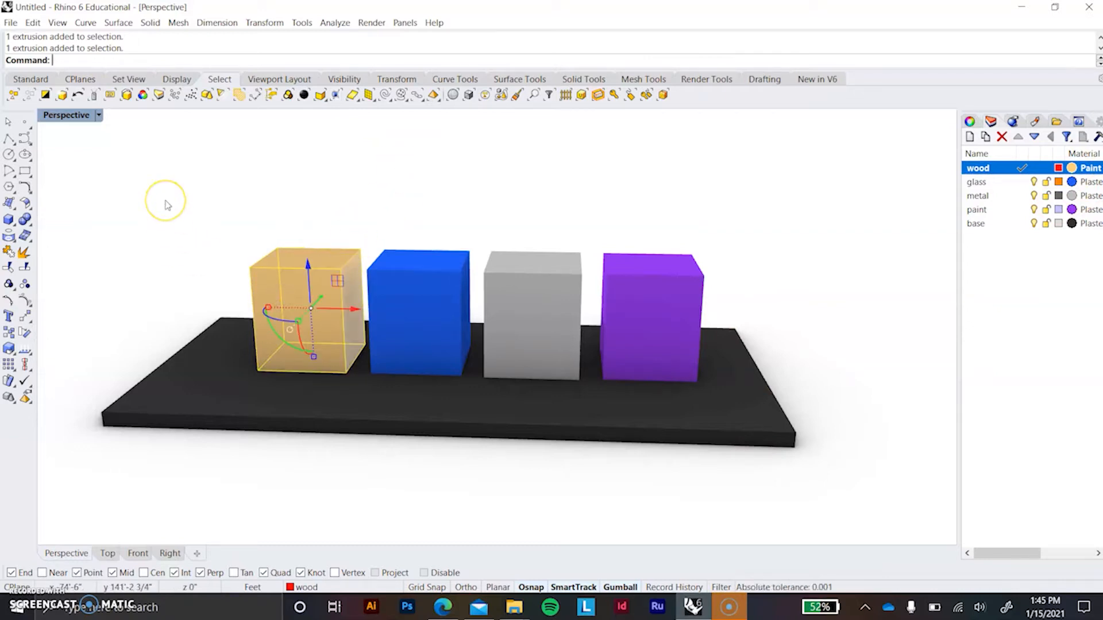
text(export)
key(Return)
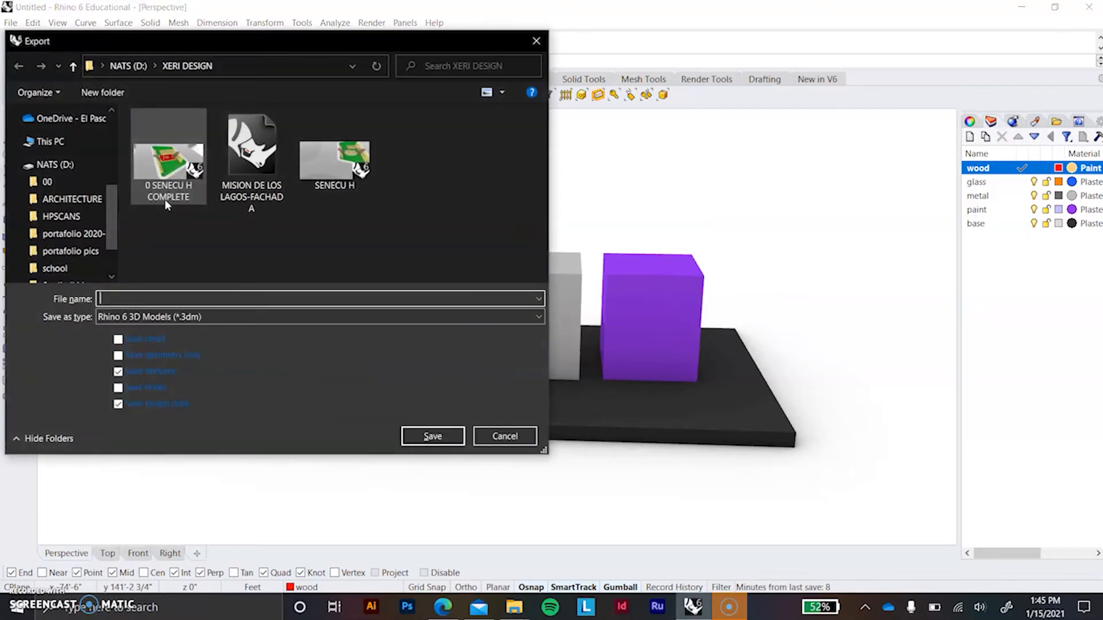
drag(269, 37, 323, 29)
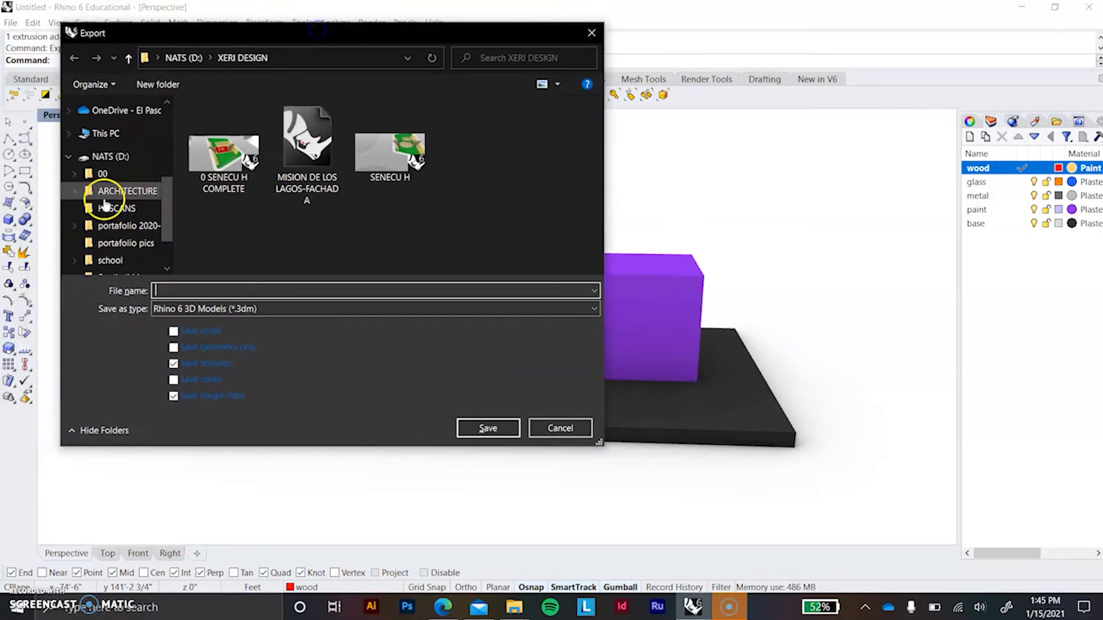
scroll(115, 195, up, 3)
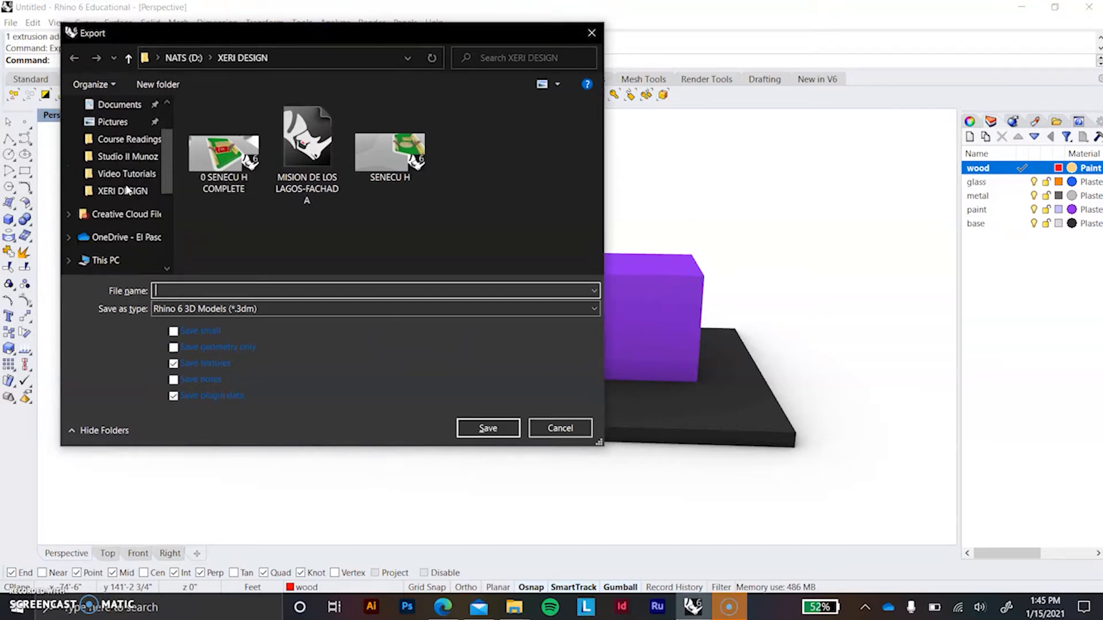
click(126, 173)
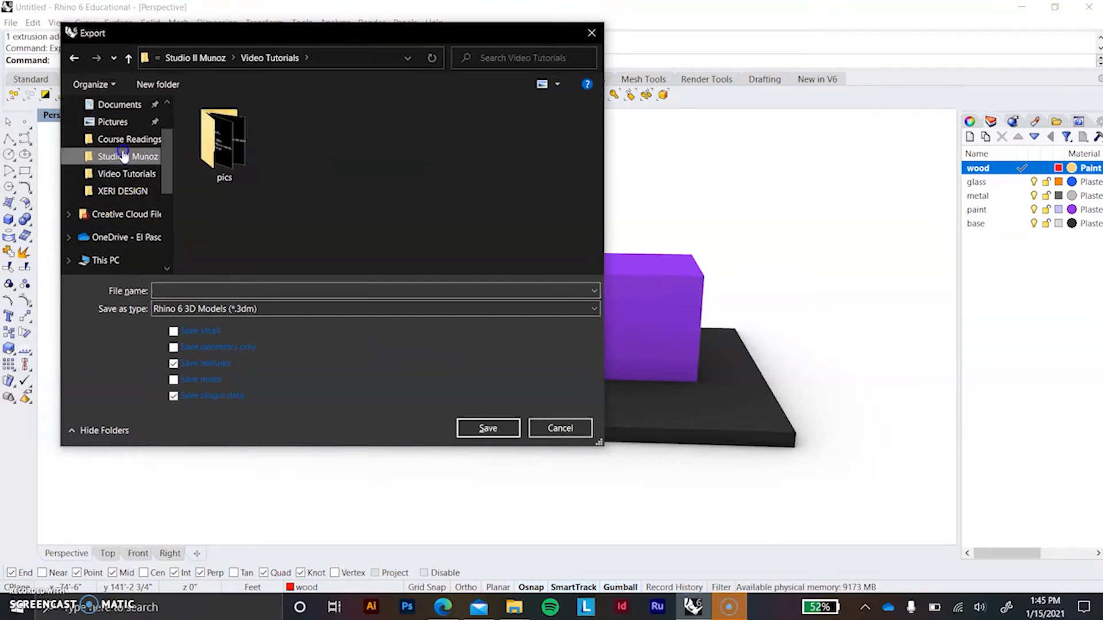
click(122, 157)
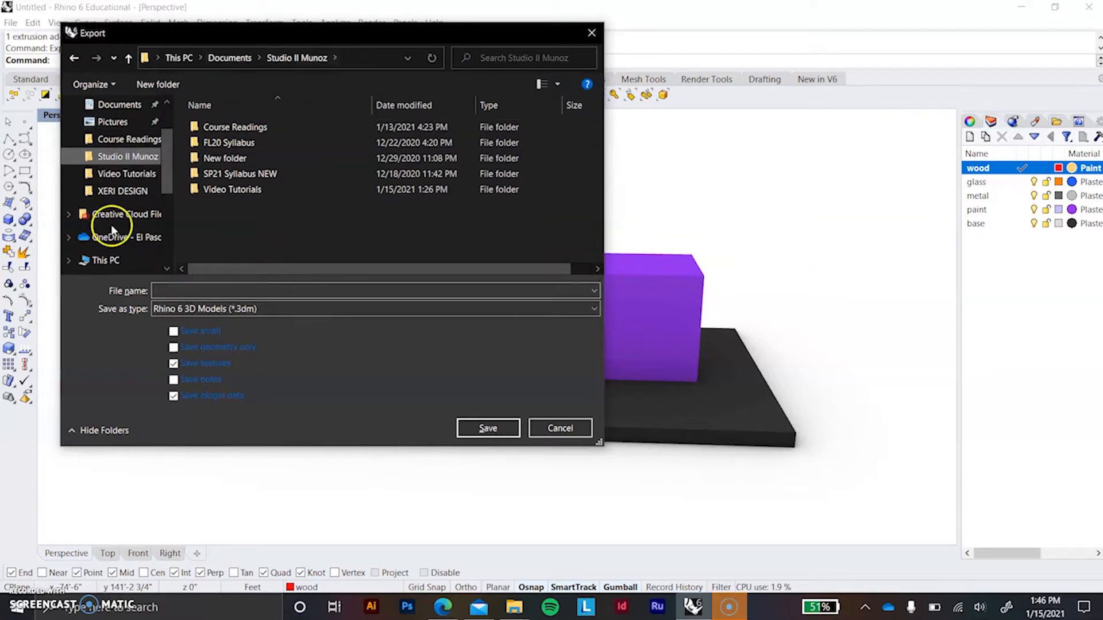
scroll(144, 241, down, 1)
- Name the export woodtwinmotion, set its format to SketchUp (*.skp) and save it
click(214, 293)
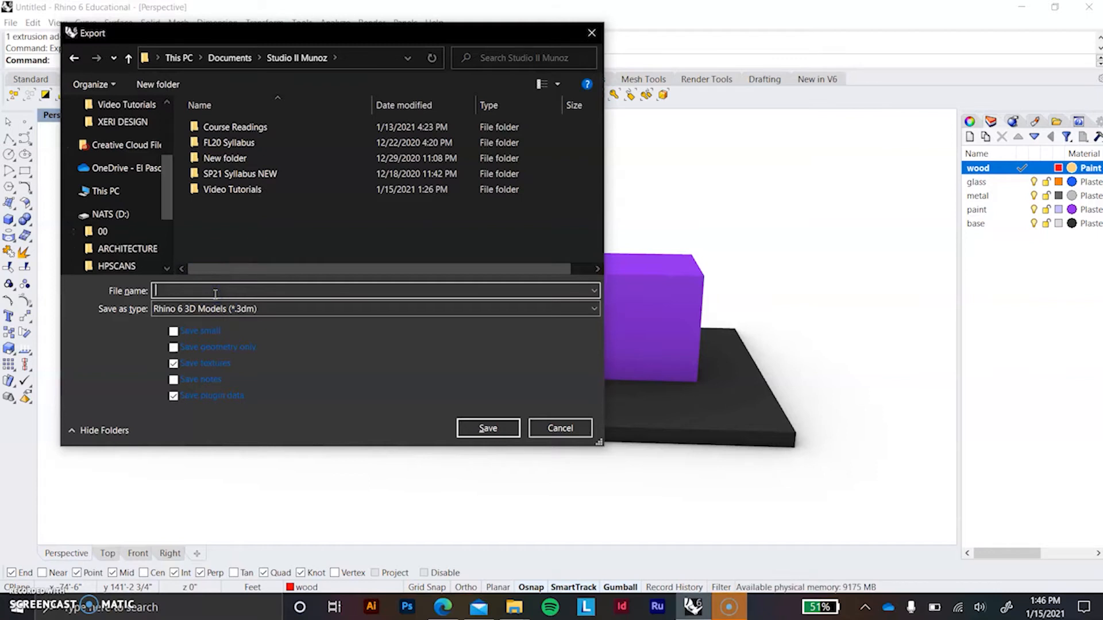
text(woodtwinmotion)
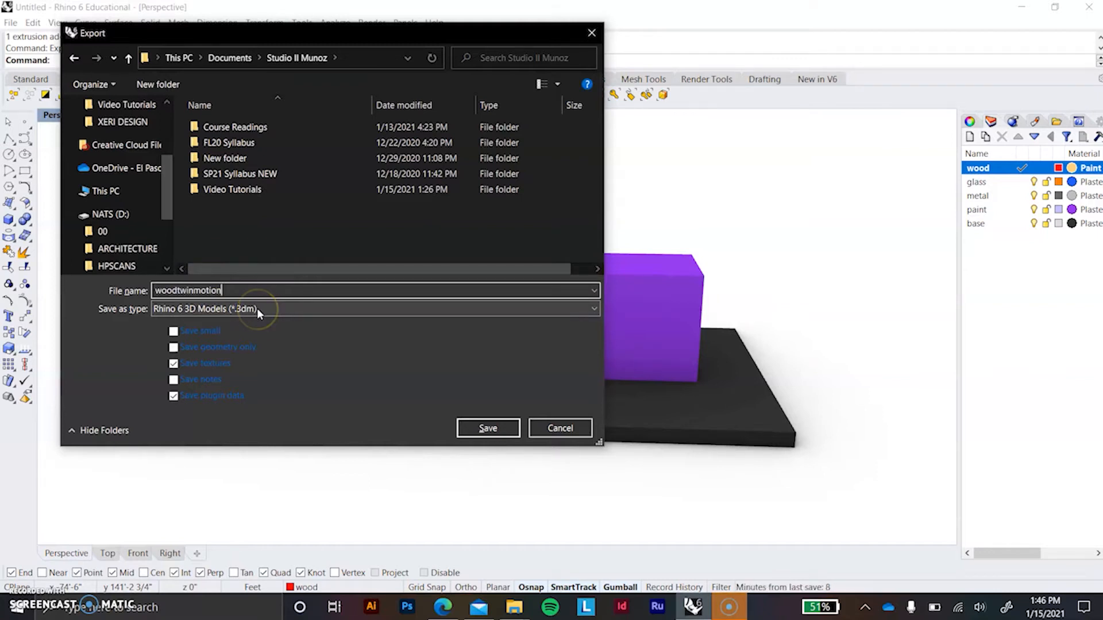
click(257, 308)
scroll(249, 225, down, 6)
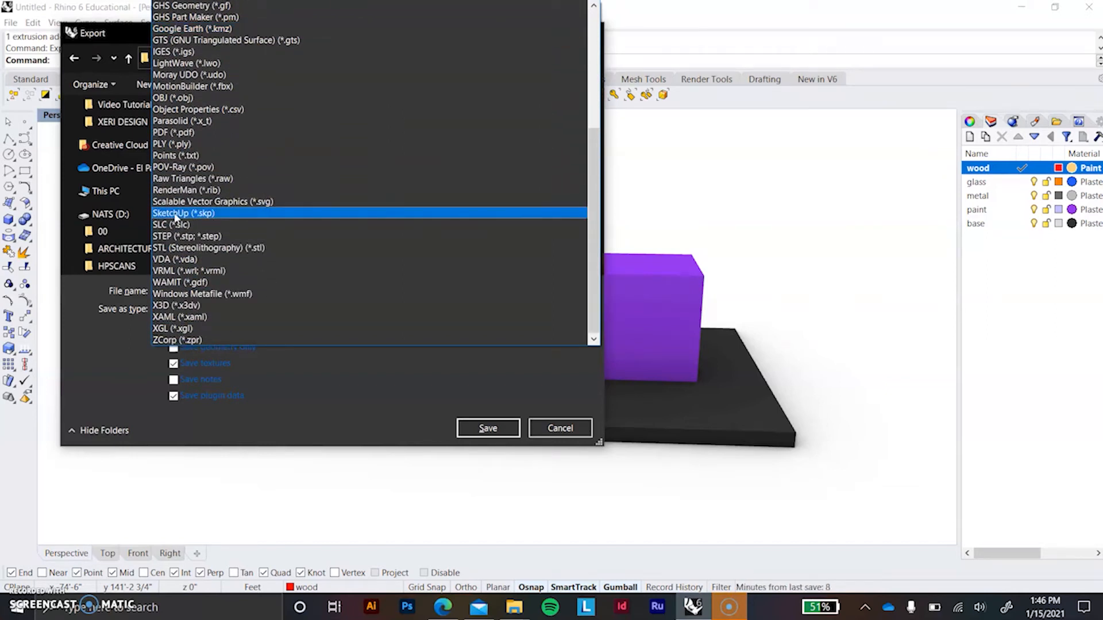
click(175, 214)
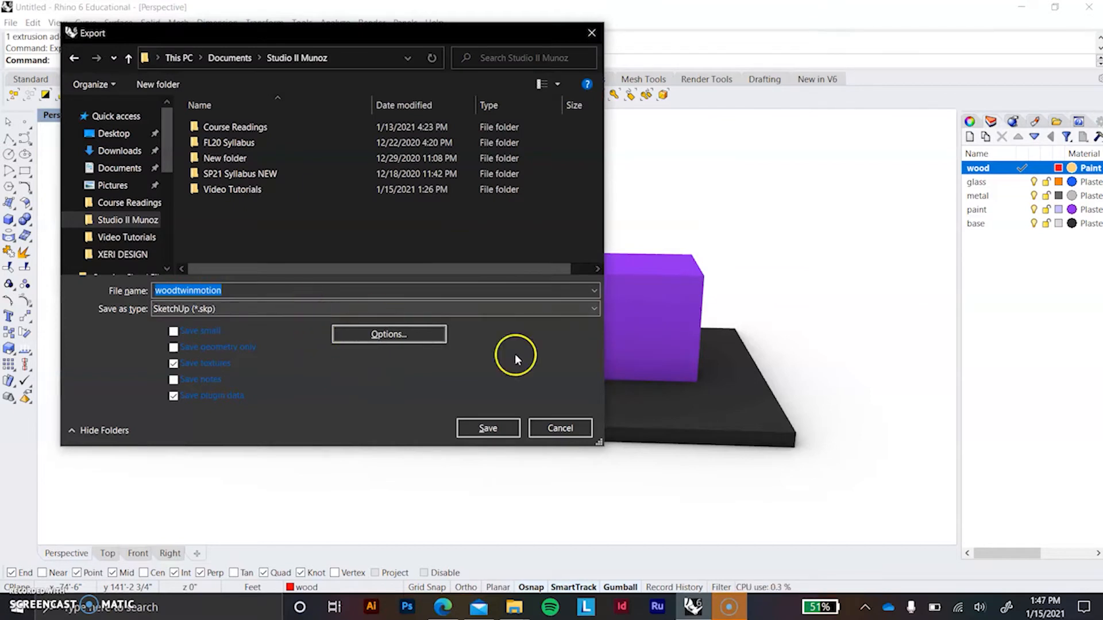
click(487, 427)
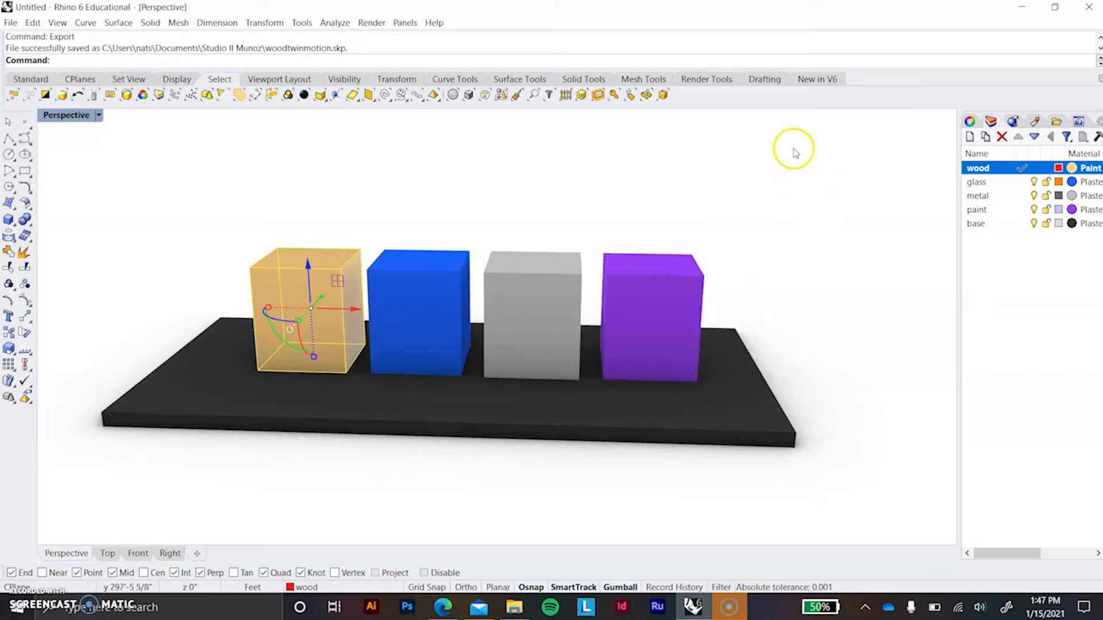
click(389, 320)
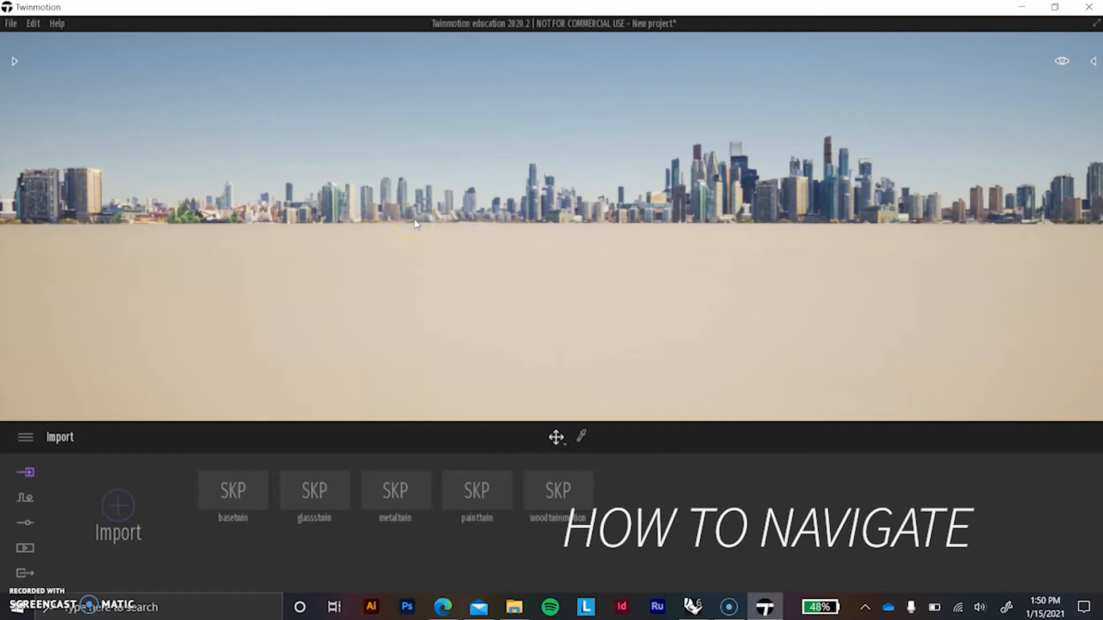
- Switch to Twinmotion and look around the empty scene towards the city skyline
right_drag(252, 228, 422, 169)
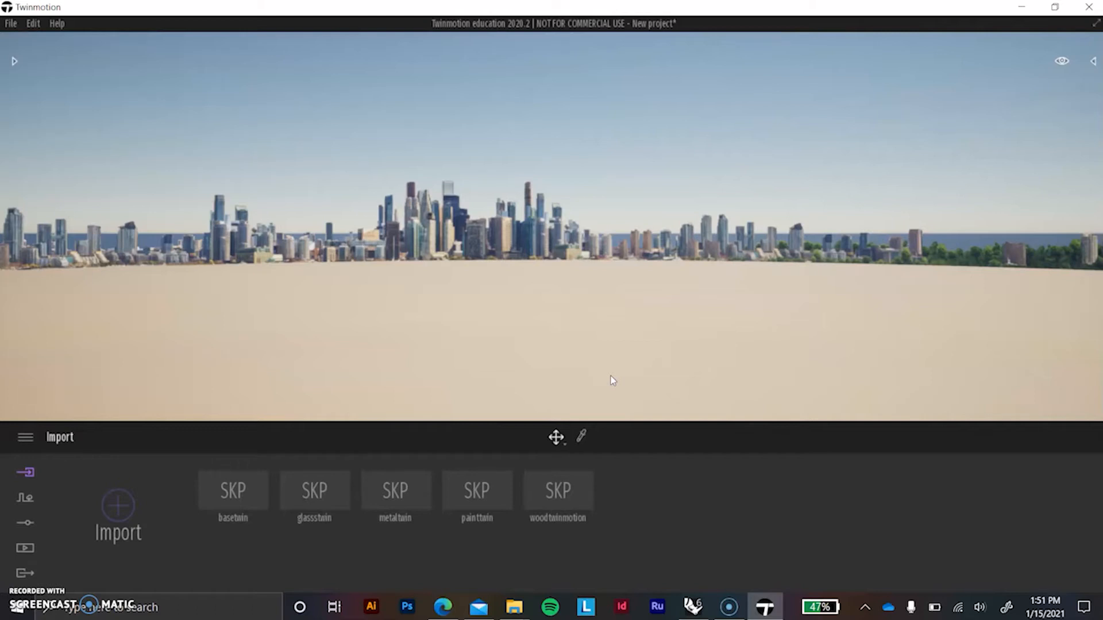
- Move the camera up, down, sideways and forward to view the imported boxes and their base
key(e)
key(e)
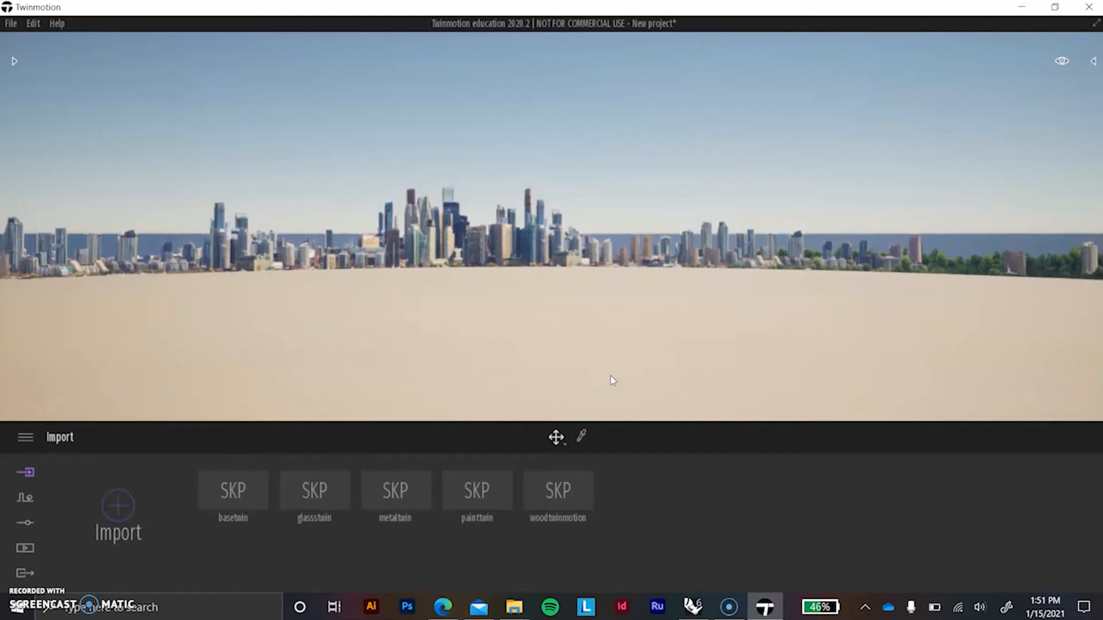
key(q)
key(q)
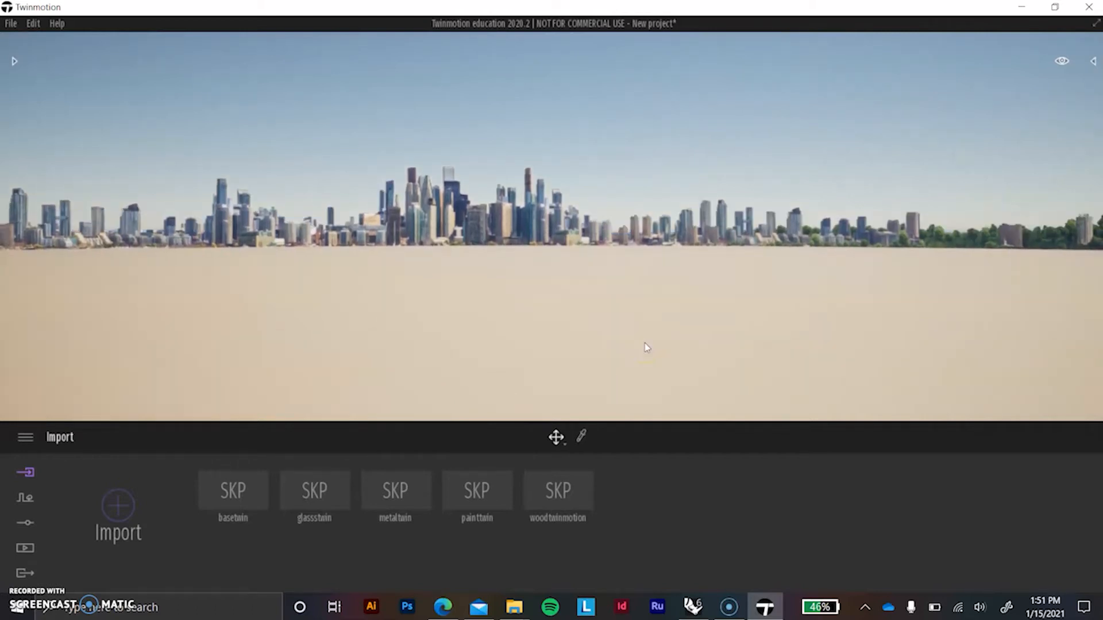
key(w)
key(s)
key(a)
key(d)
key(a)
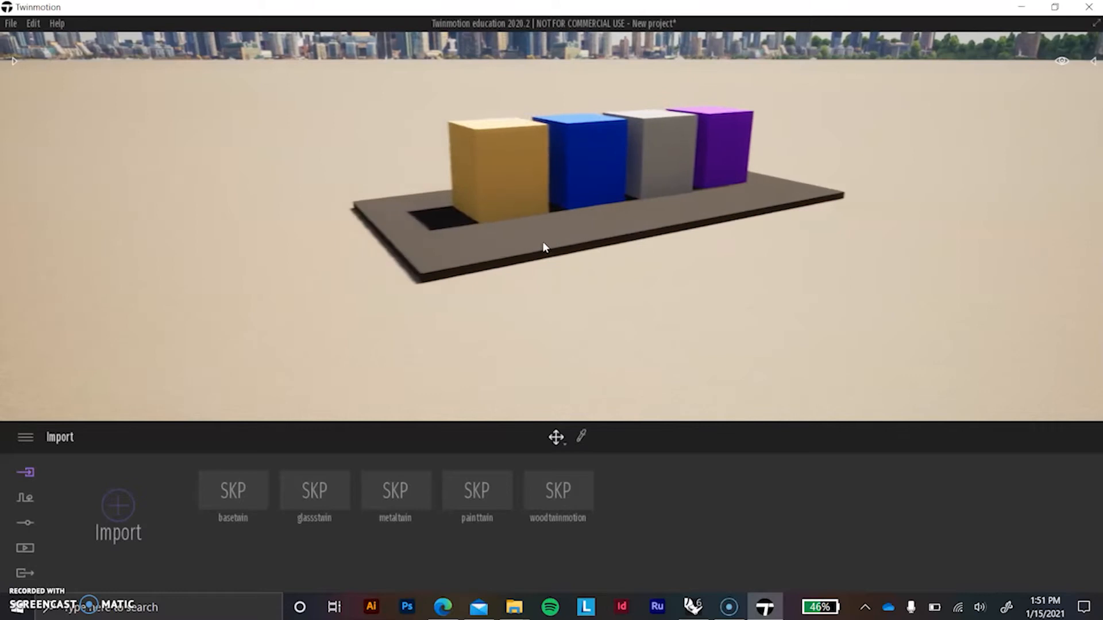
key(d)
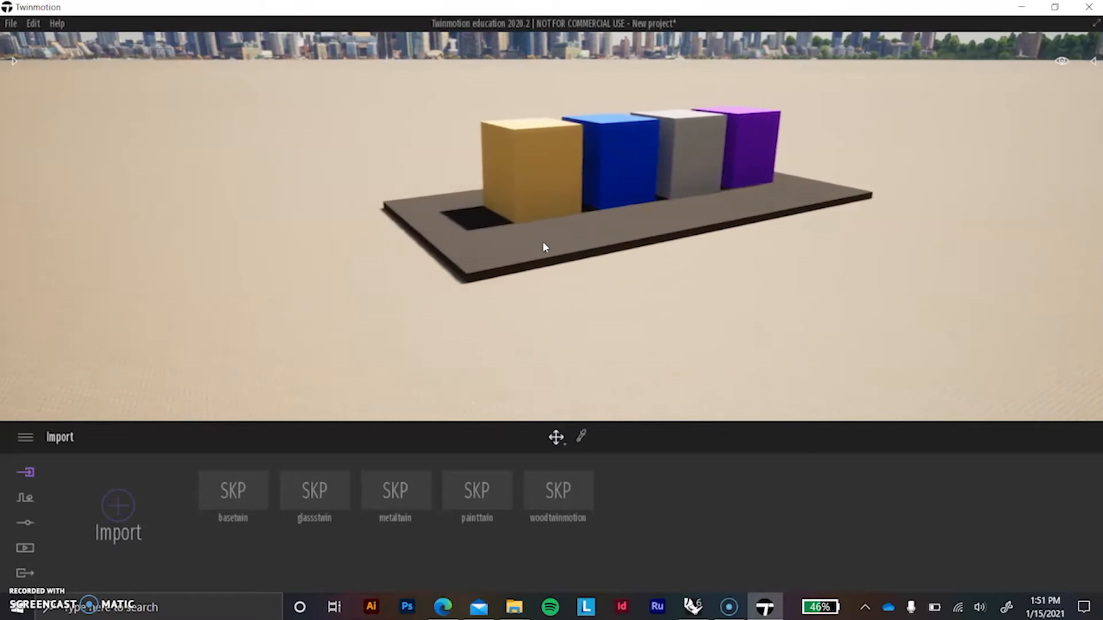
key(a)
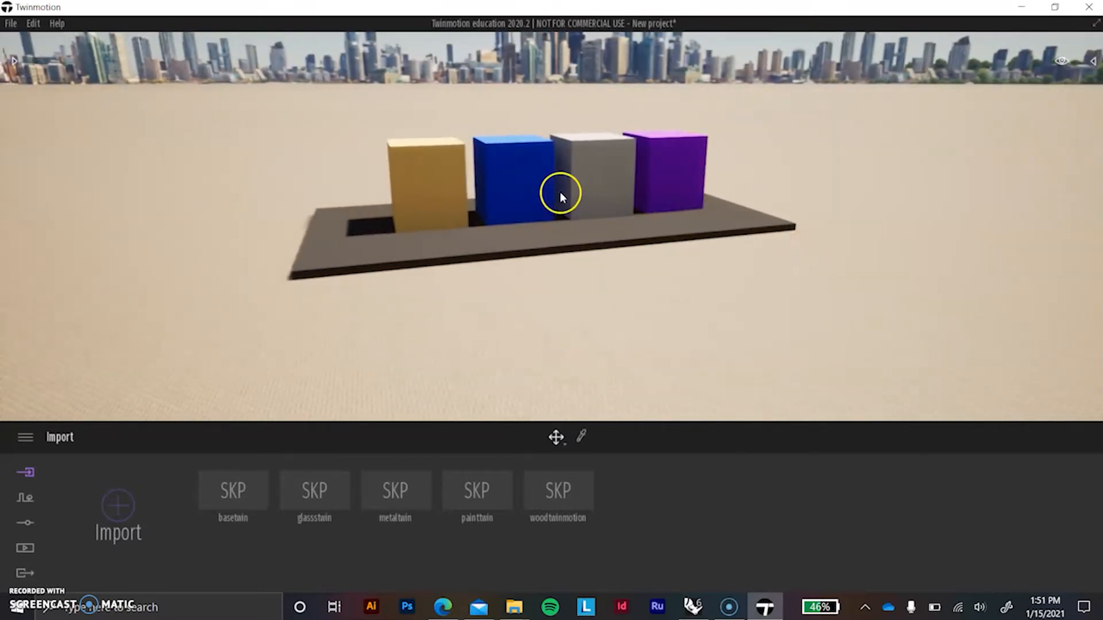
key(w)
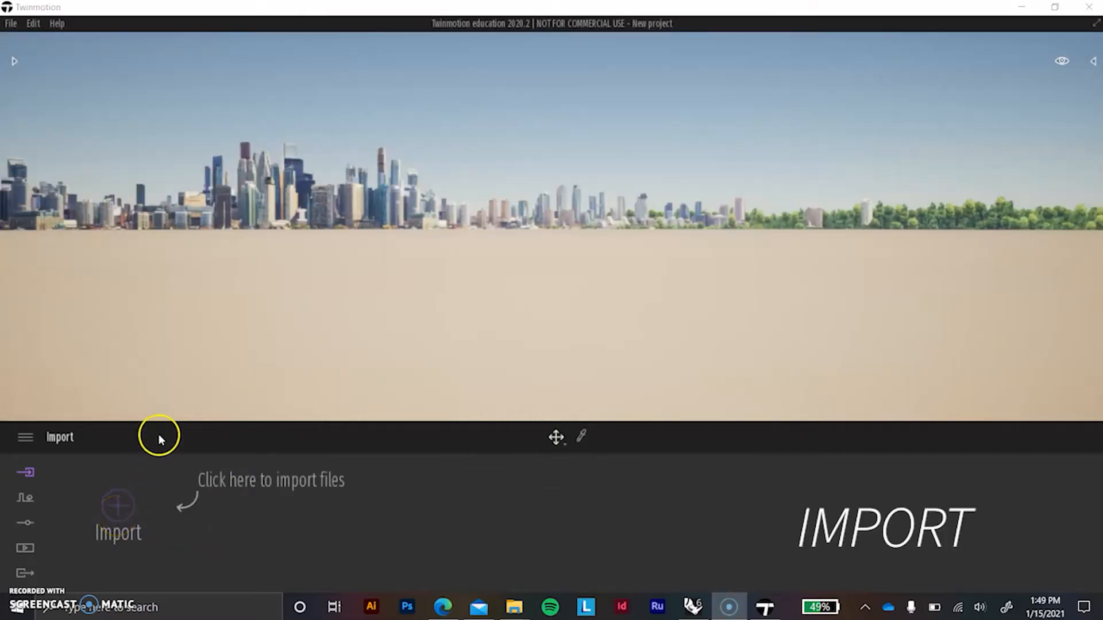
- Import the exported SketchUp files from the Studio II course folder as geometry, using the scene material for all material conflicts
click(114, 506)
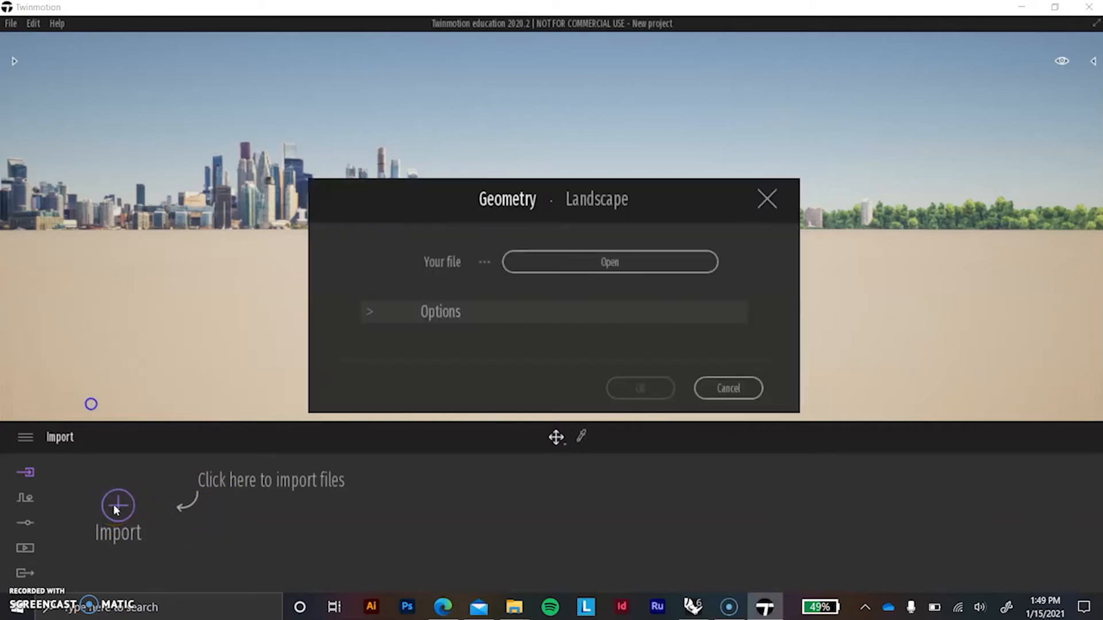
click(620, 263)
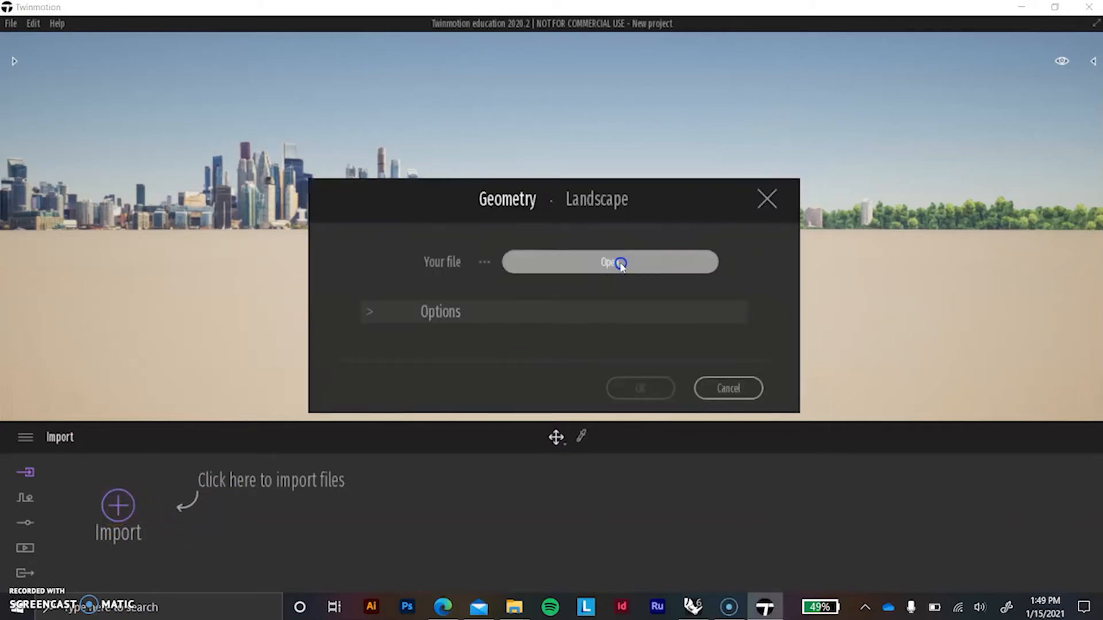
scroll(86, 180, down, 1)
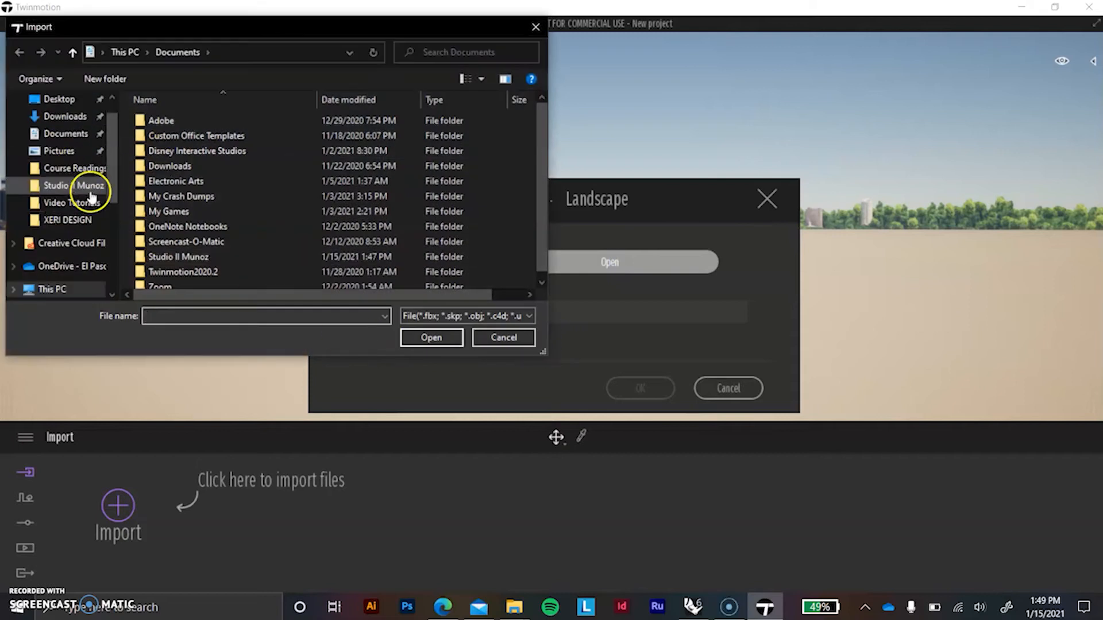
click(75, 185)
double_click(195, 198)
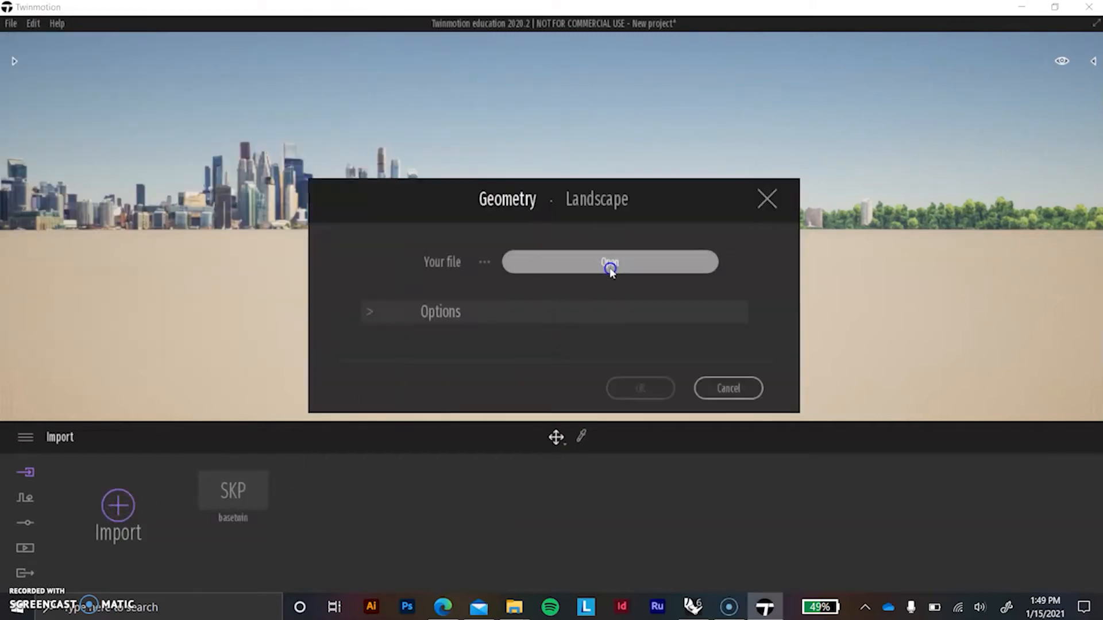
click(641, 388)
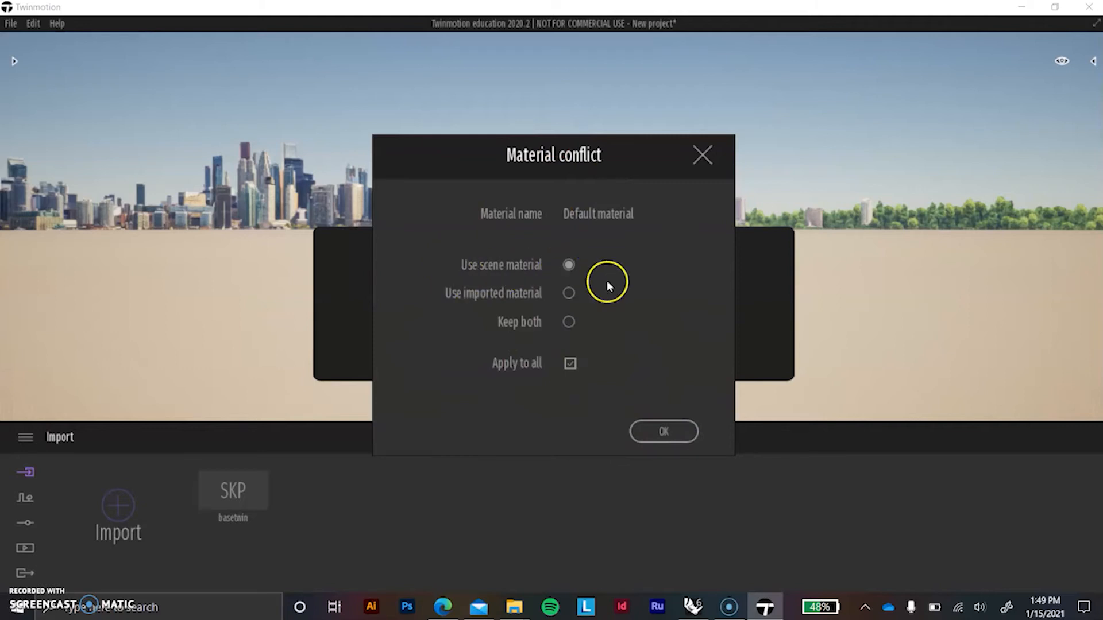
click(655, 437)
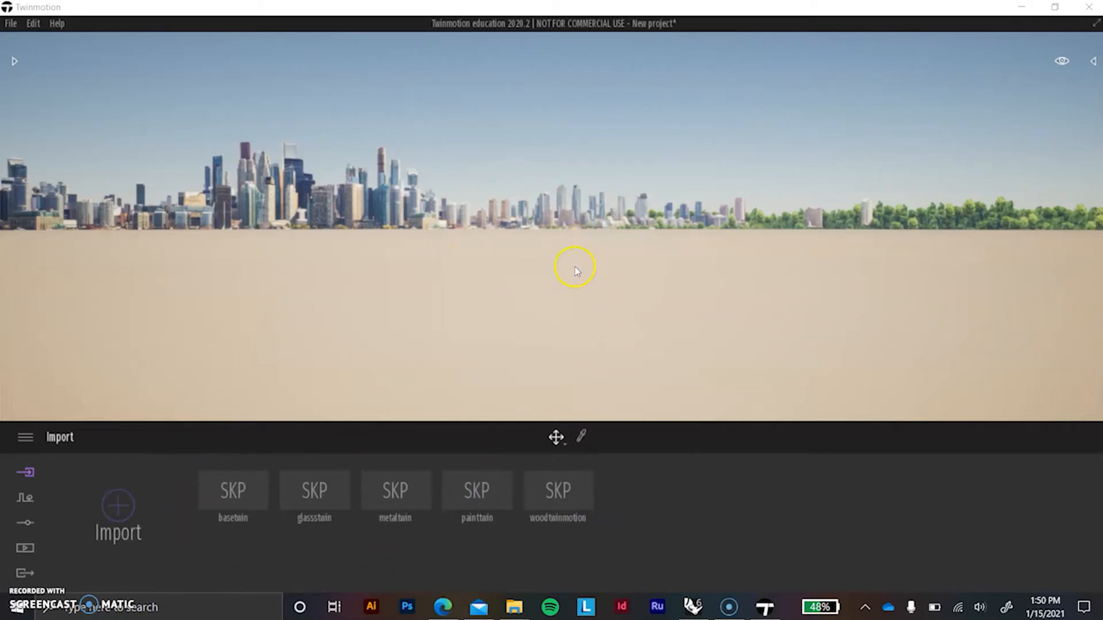
- Pick the material of the yellow box with the material picker
drag(383, 223, 381, 217)
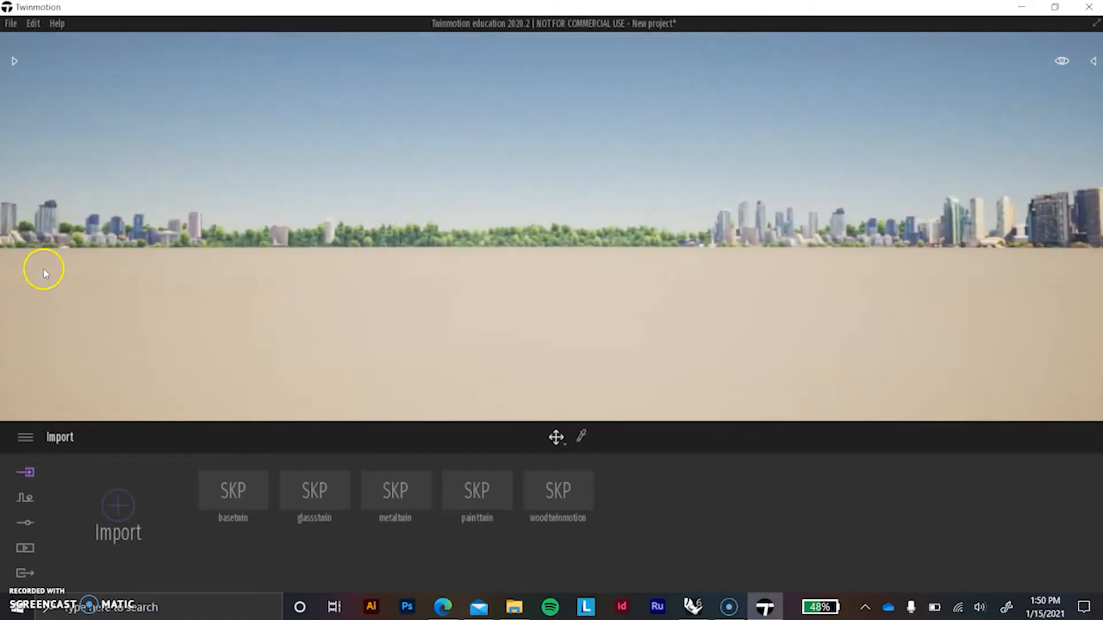
drag(292, 255, 419, 198)
scroll(566, 325, up, 3)
middle_drag(565, 320, 799, 113)
scroll(608, 186, up, 6)
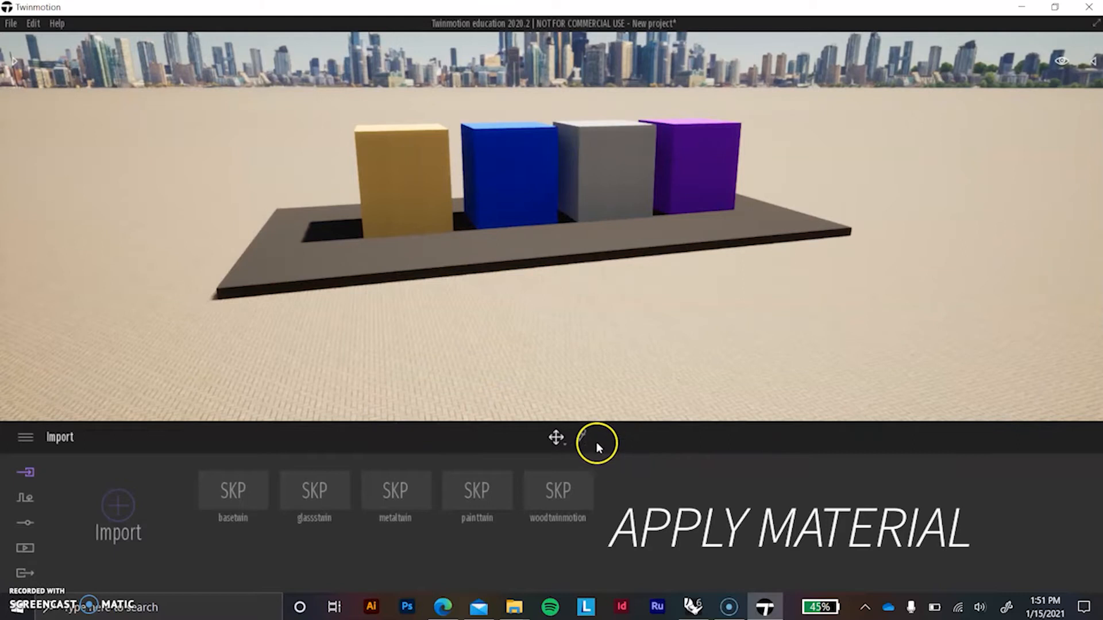
click(581, 438)
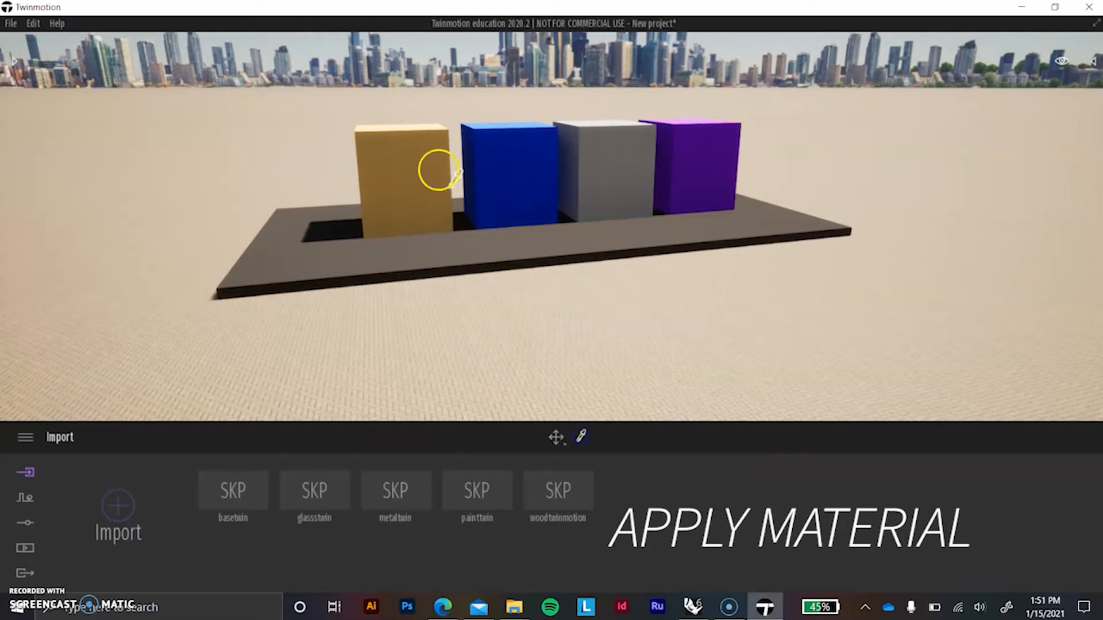
click(418, 150)
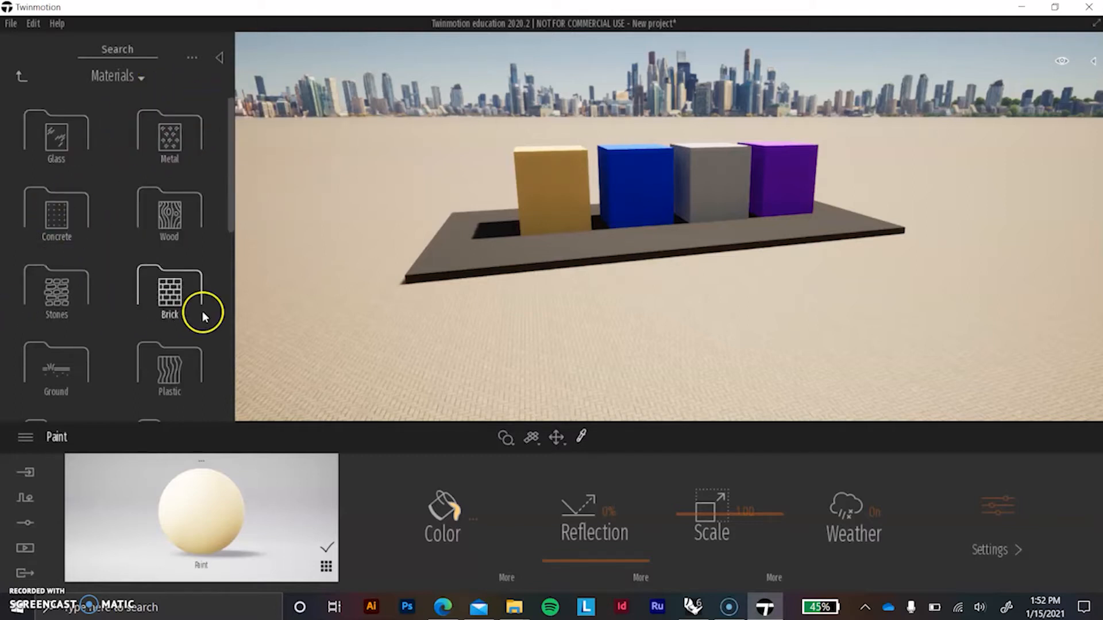
- Apply the Mult 01 D wood material from the materials library to the yellow box
scroll(133, 274, down, 3)
scroll(126, 257, down, 5)
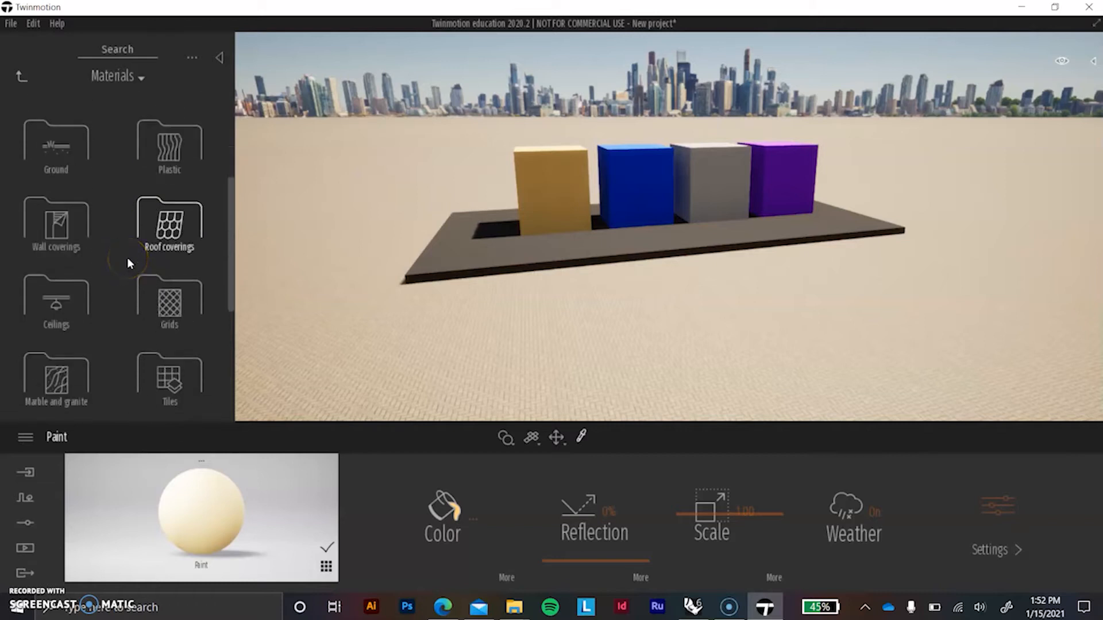
scroll(127, 257, up, 5)
scroll(126, 257, up, 3)
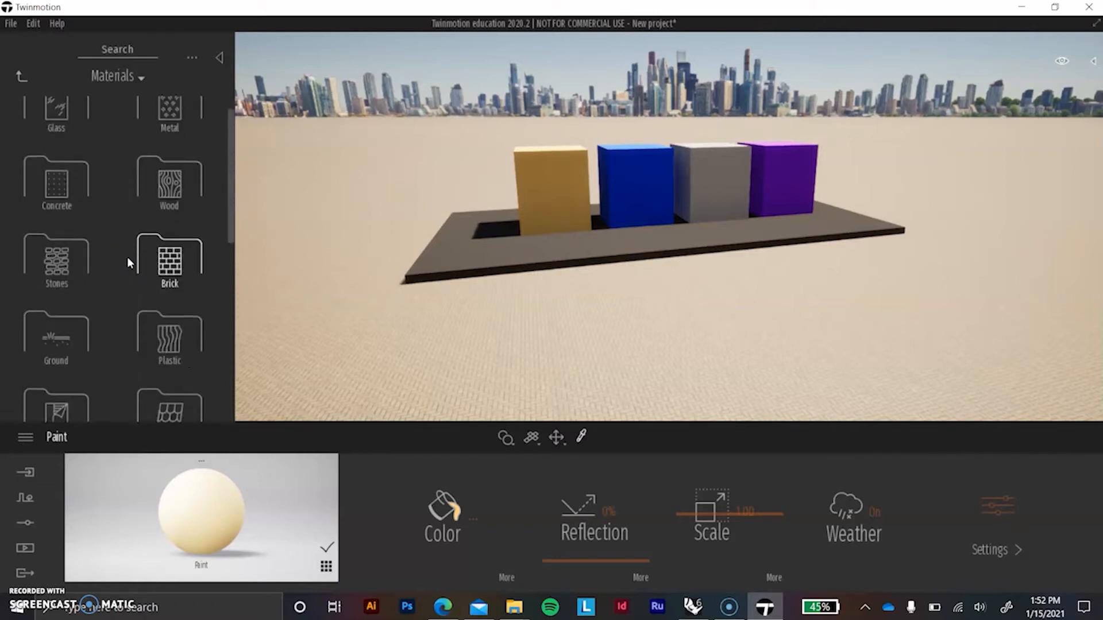
click(47, 122)
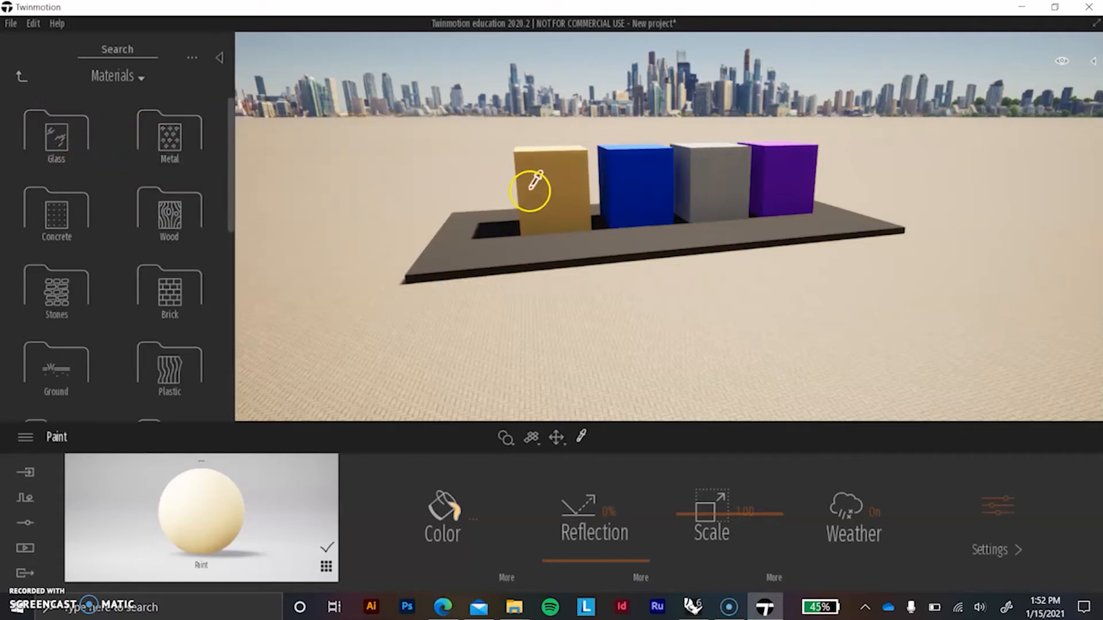
click(157, 214)
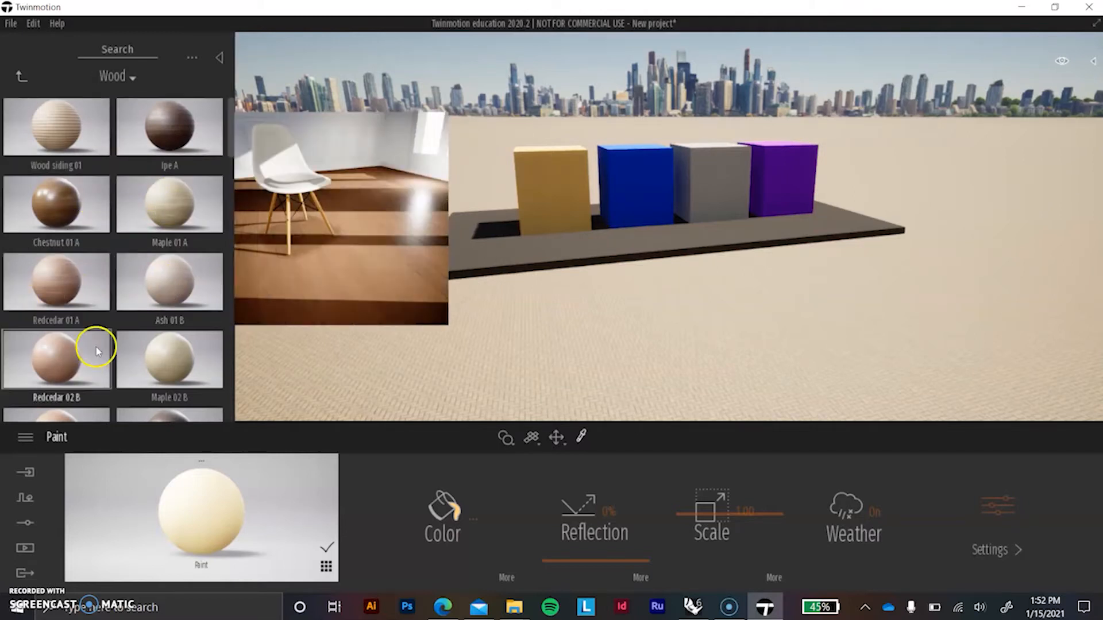
scroll(176, 285, down, 1)
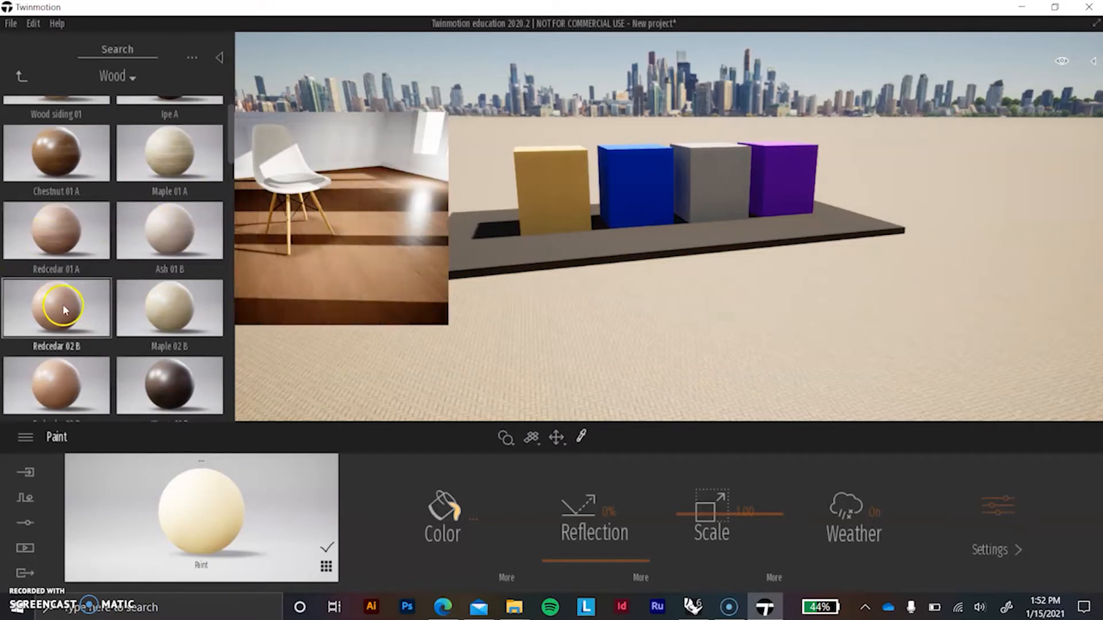
scroll(58, 219, down, 3)
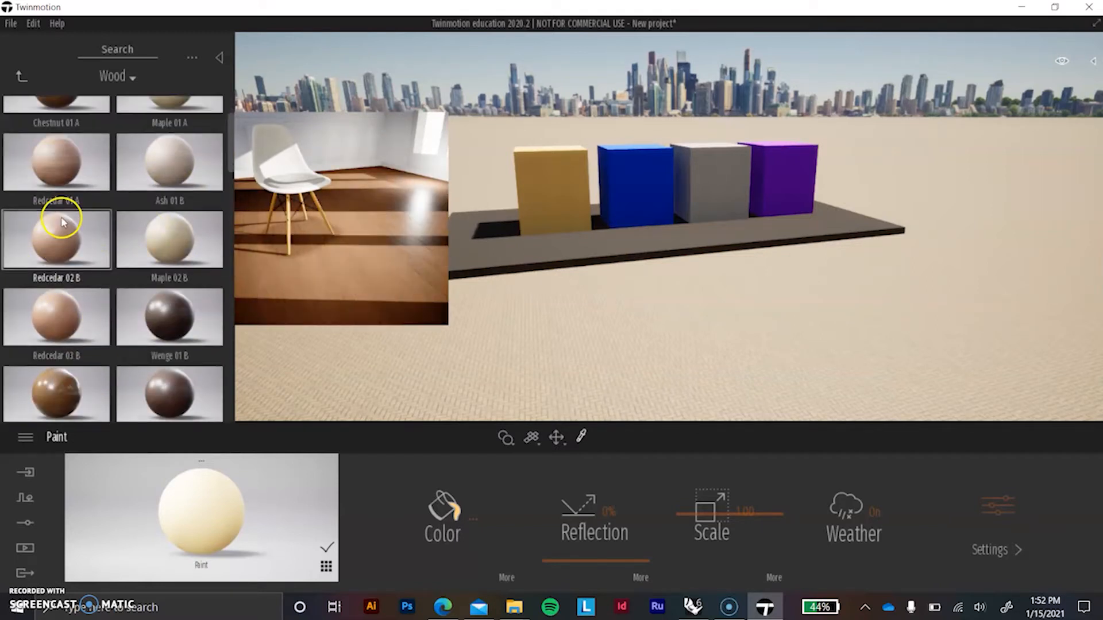
scroll(69, 307, down, 1)
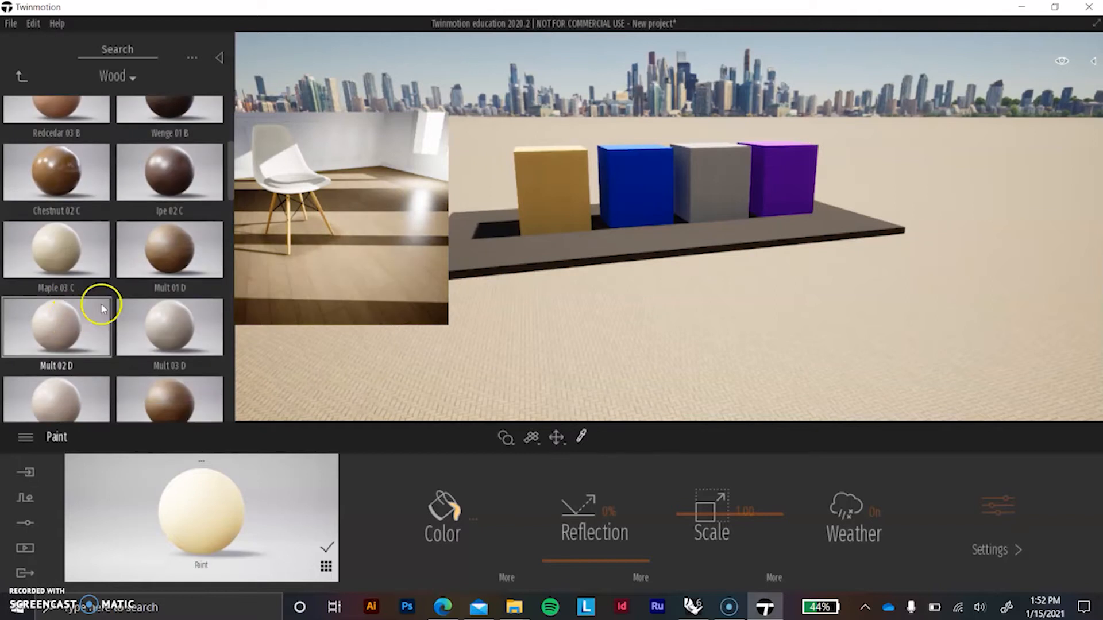
scroll(69, 322, down, 1)
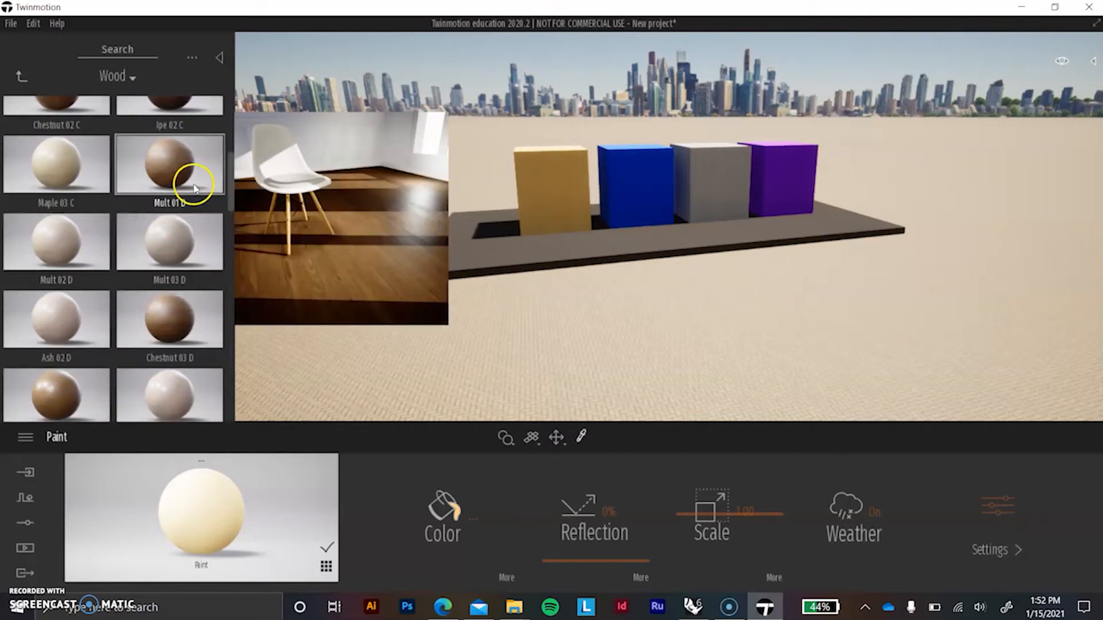
drag(167, 171, 565, 197)
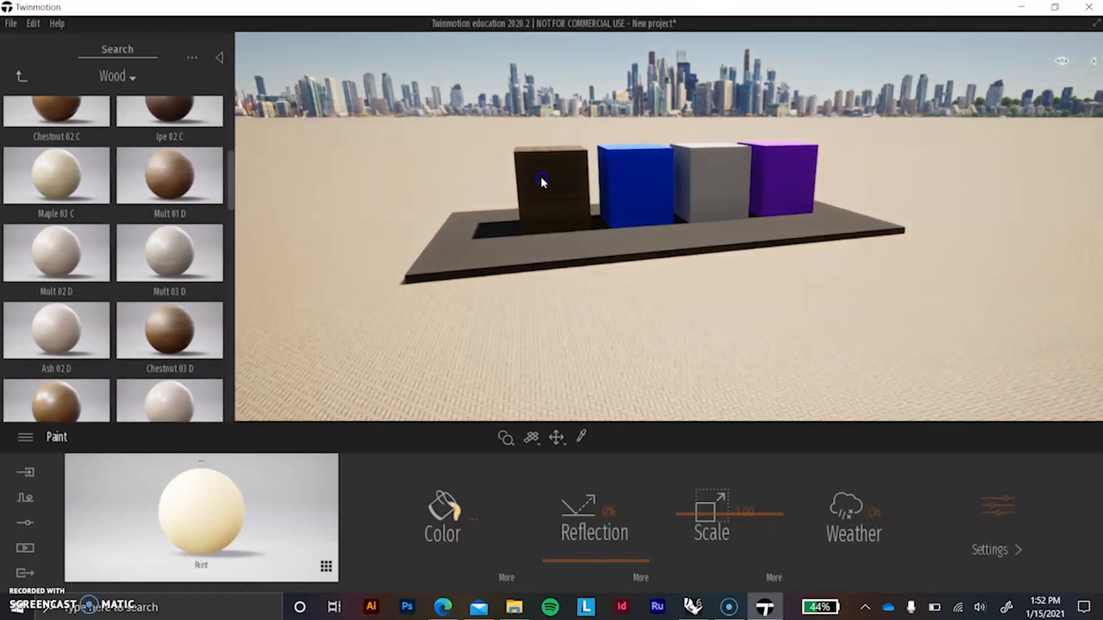
- Recolour the Mult 01 D wood material to a lighter, warmer orange tone
scroll(563, 143, up, 5)
right_drag(732, 155, 603, 195)
scroll(486, 167, up, 3)
scroll(487, 167, down, 5)
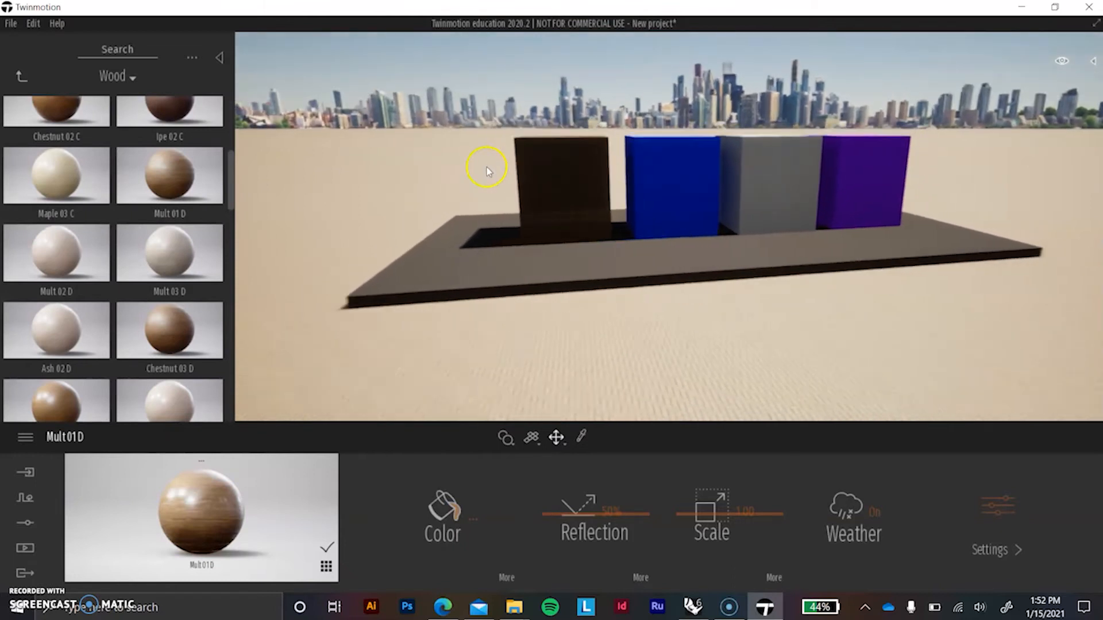
right_drag(487, 168, 494, 192)
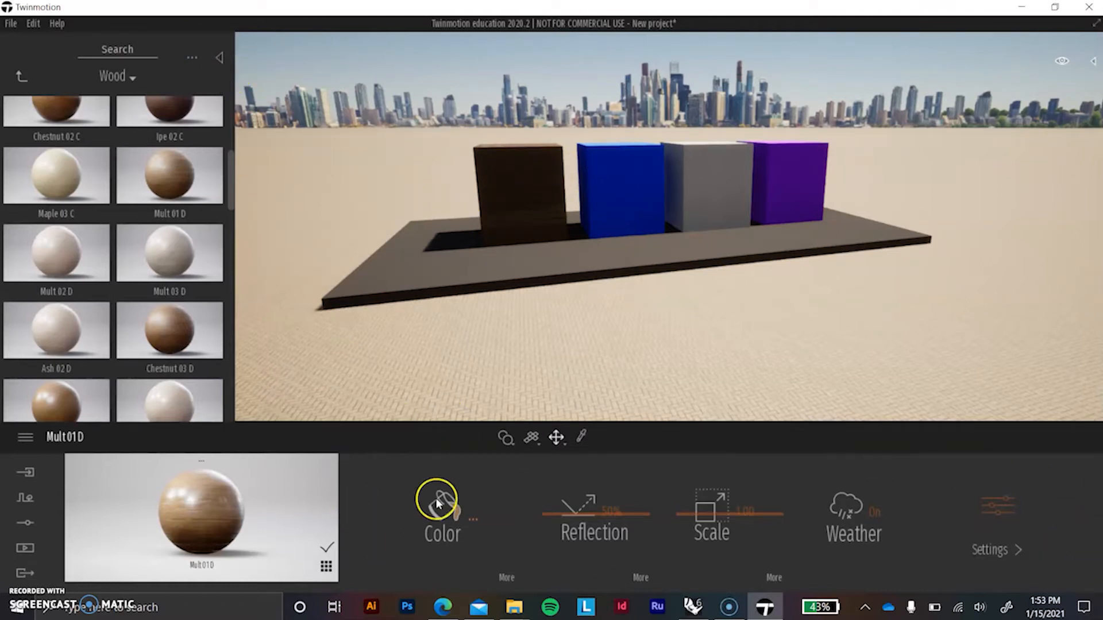
click(458, 512)
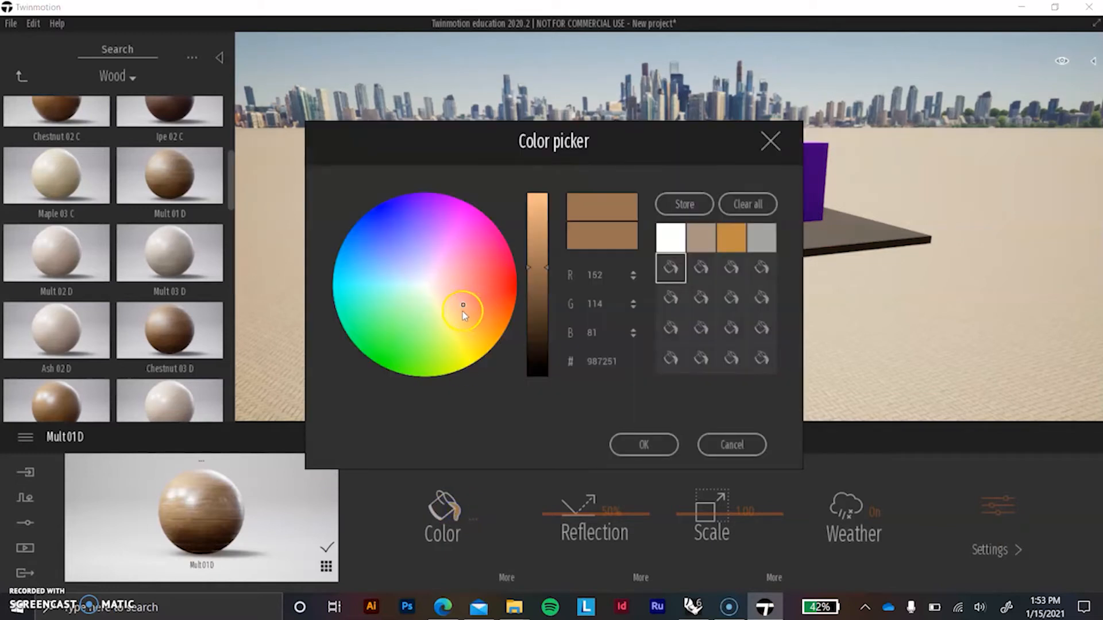
drag(560, 259, 550, 224)
mouse_move(463, 304)
mouse_down()
mouse_move(475, 266)
mouse_move(437, 242)
mouse_move(473, 302)
mouse_up()
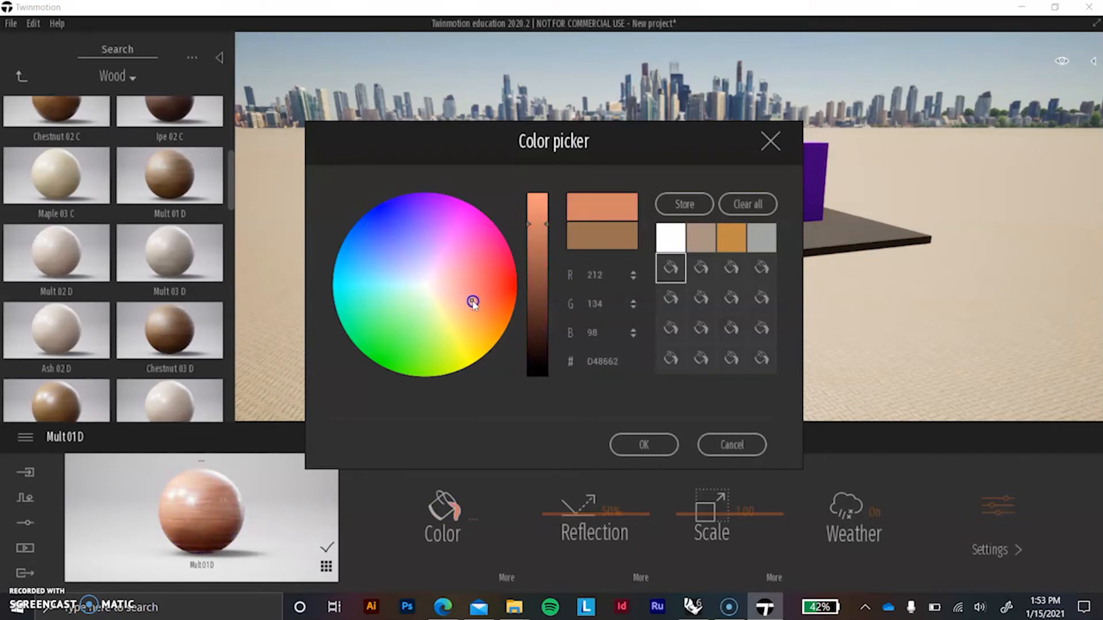
click(531, 513)
- Raise the reflection of the Mult 01 D material to 100% and inspect it on the wood box
drag(559, 515, 549, 466)
scroll(467, 167, up, 5)
right_drag(682, 172, 681, 172)
scroll(504, 138, down, 8)
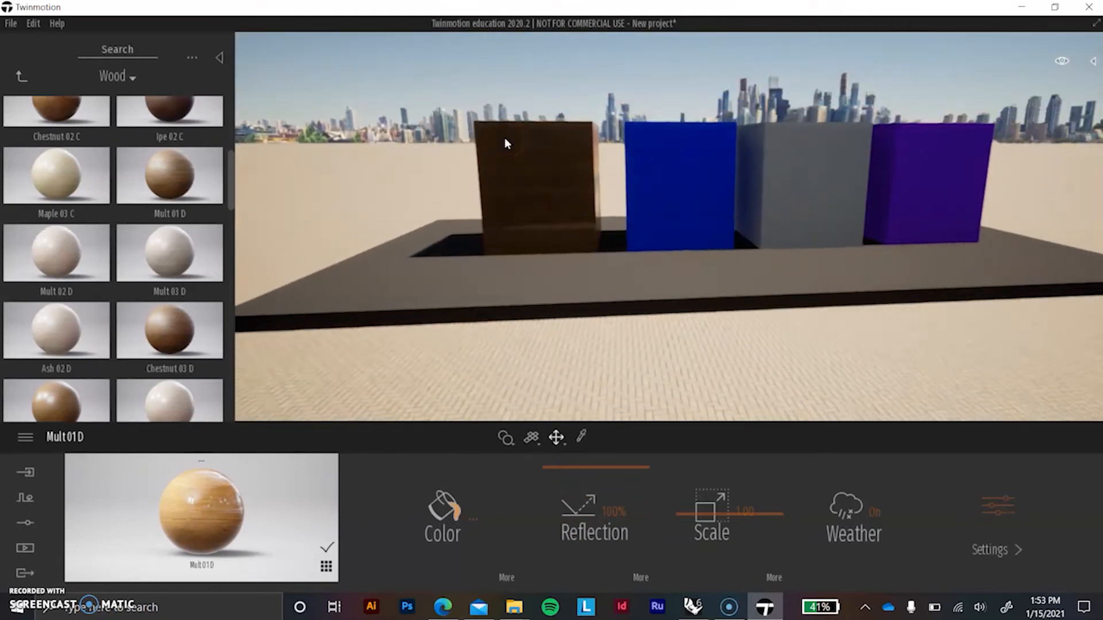
- Lower the reflection of the Mult 01 D material to 19% and check the wood box
drag(577, 477, 579, 542)
scroll(579, 184, up, 5)
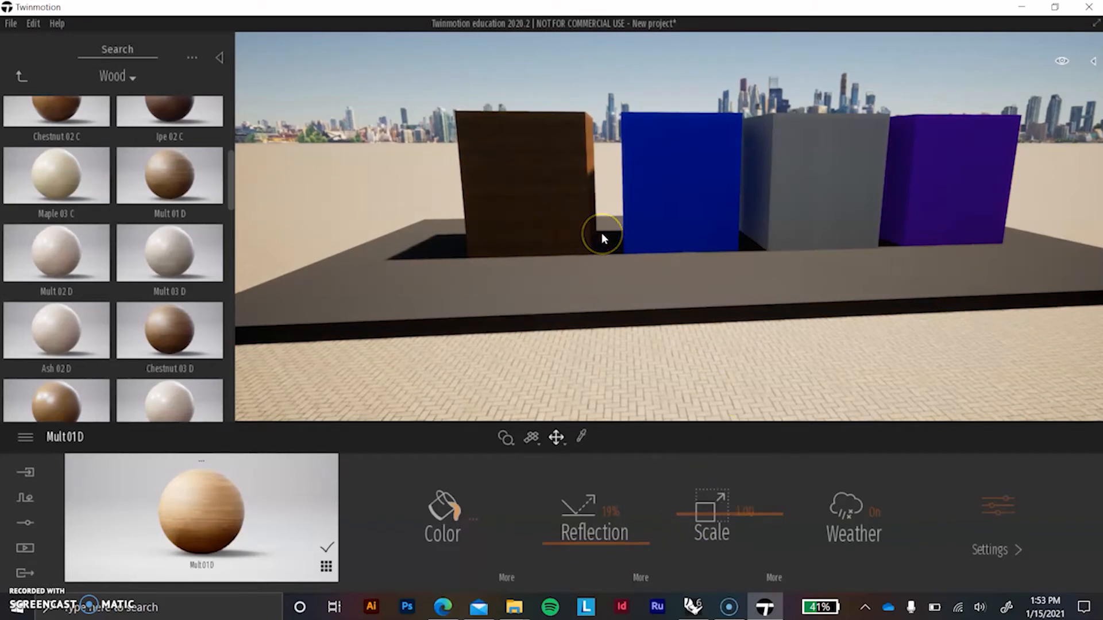
key(a)
right_drag(602, 235, 649, 201)
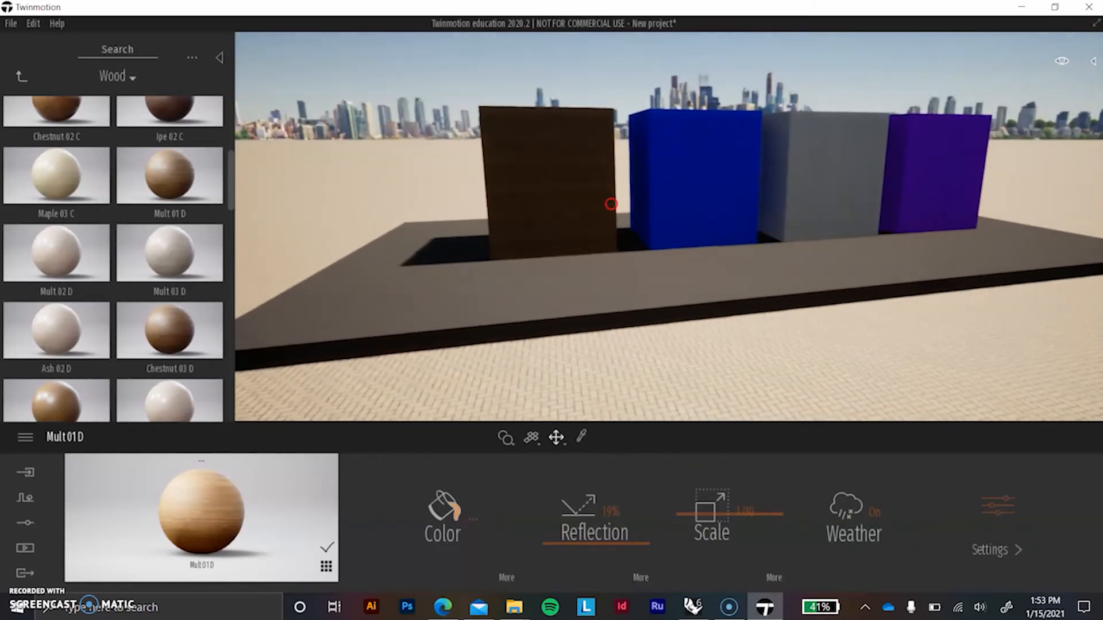
- Collapse the materials library and show the whole row of boxes in the wider scene
click(219, 58)
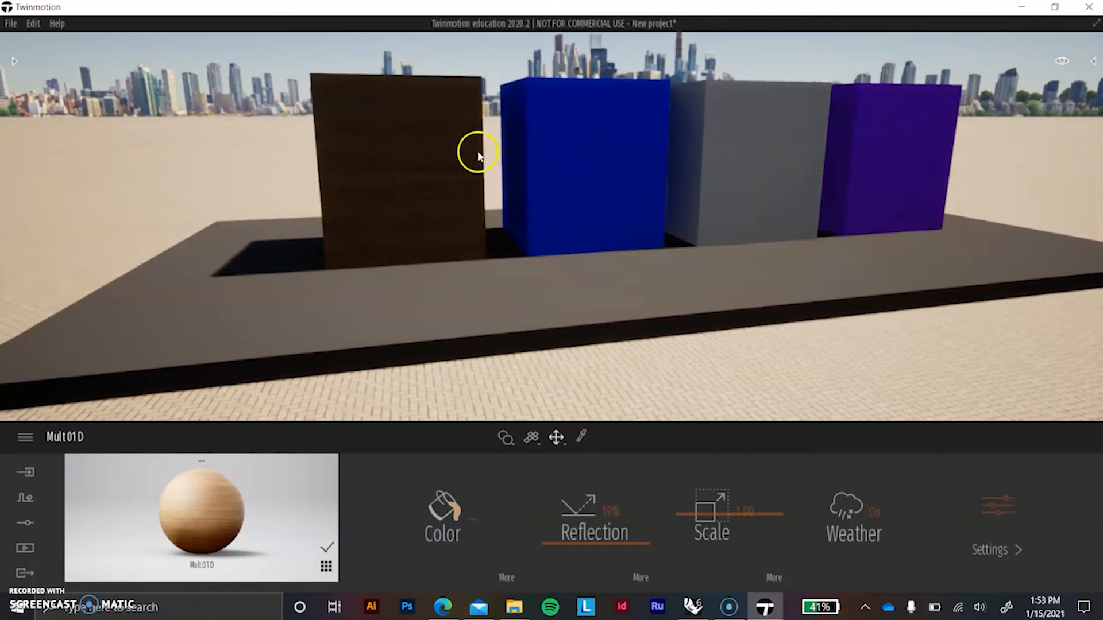
scroll(470, 153, down, 1)
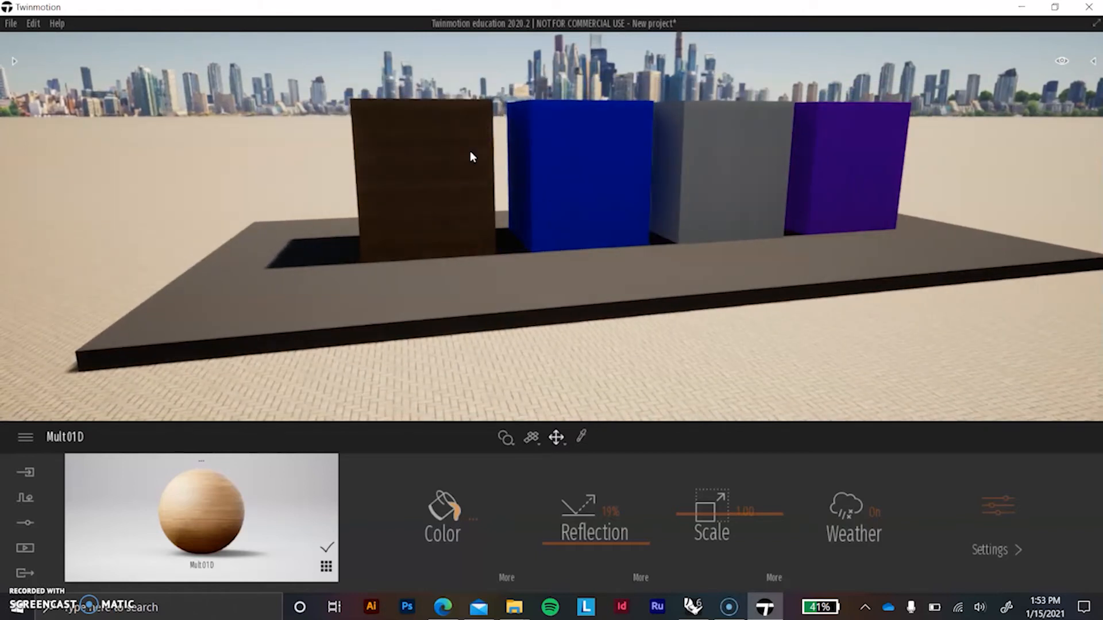
scroll(397, 161, down, 2)
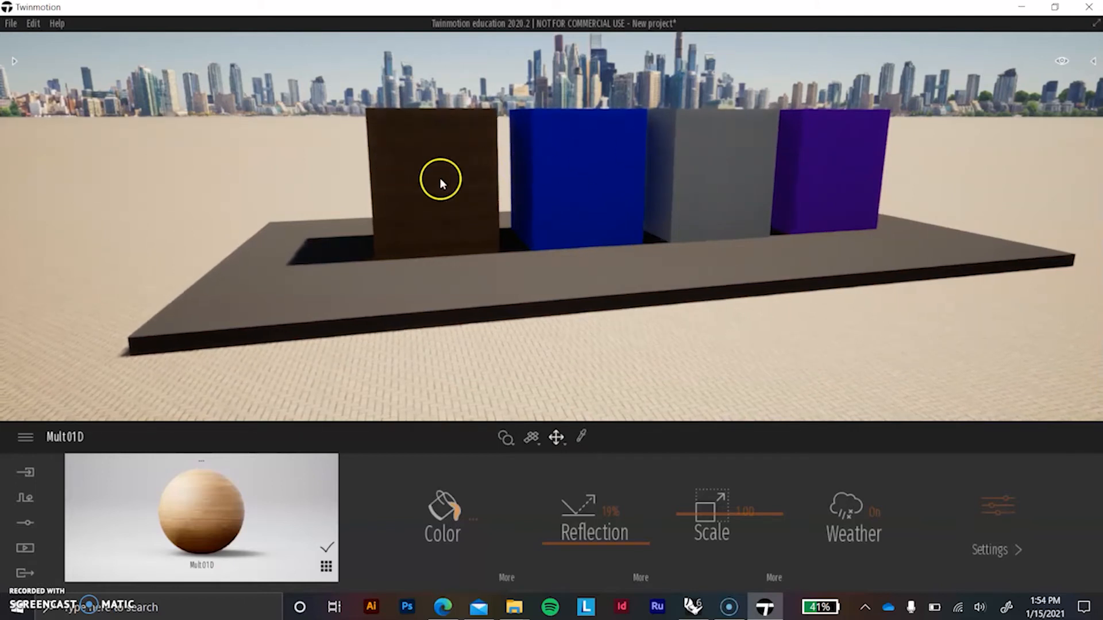
- Sample the blue box's plaster material and apply the Mirror material from the Glass category to that box
click(343, 184)
click(582, 187)
double_click(401, 156)
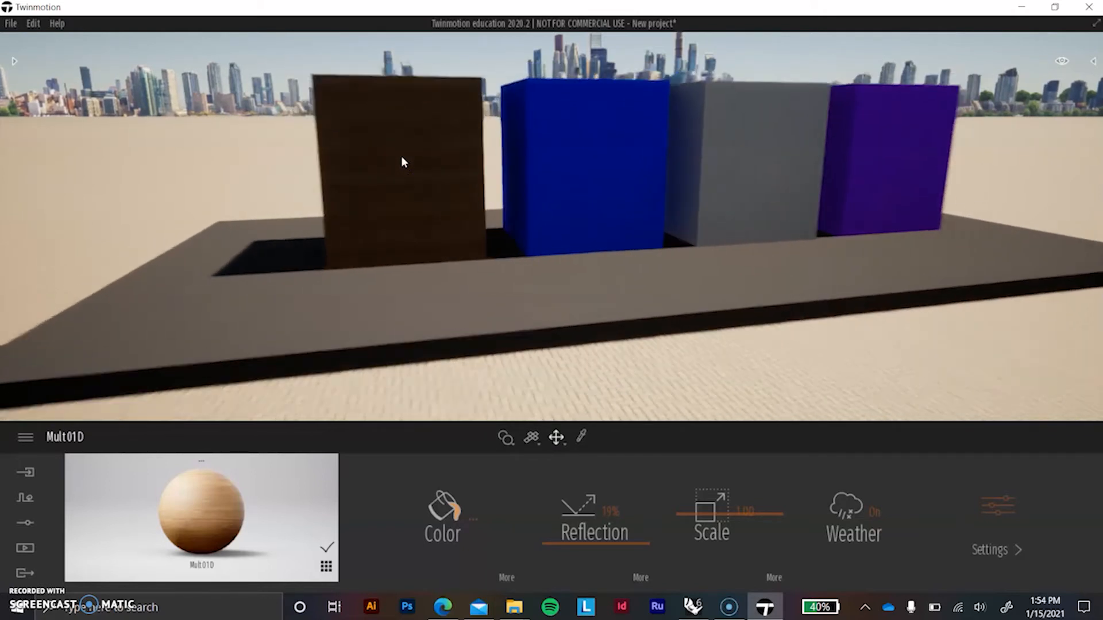
scroll(401, 156, down, 1)
mouse_move(1005, 99)
right_down()
mouse_move(954, 96)
mouse_move(984, 98)
right_up()
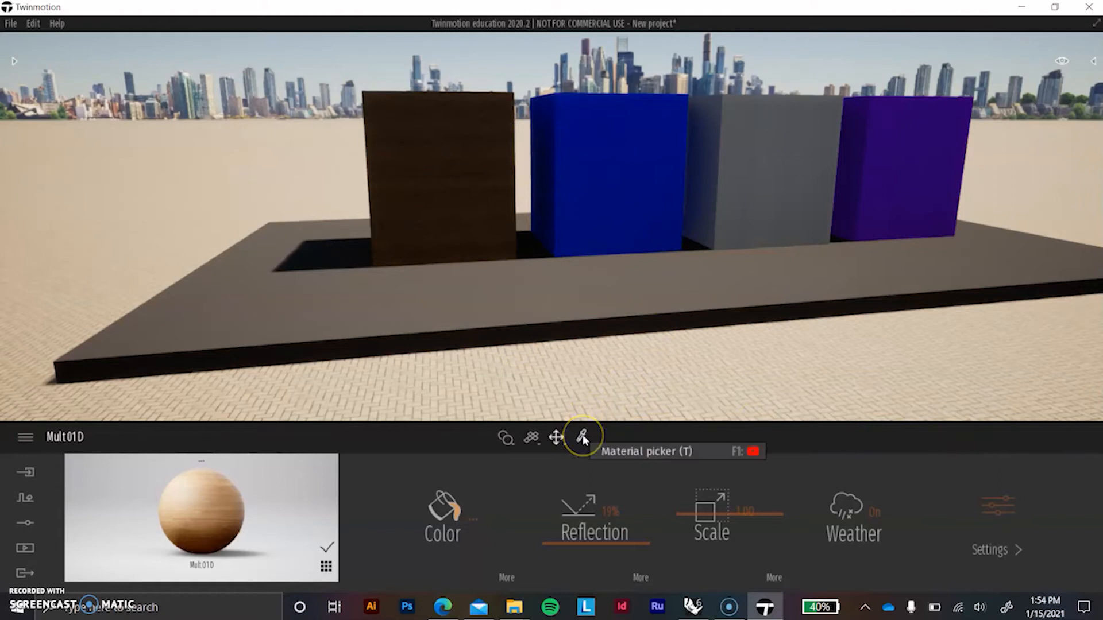
click(626, 122)
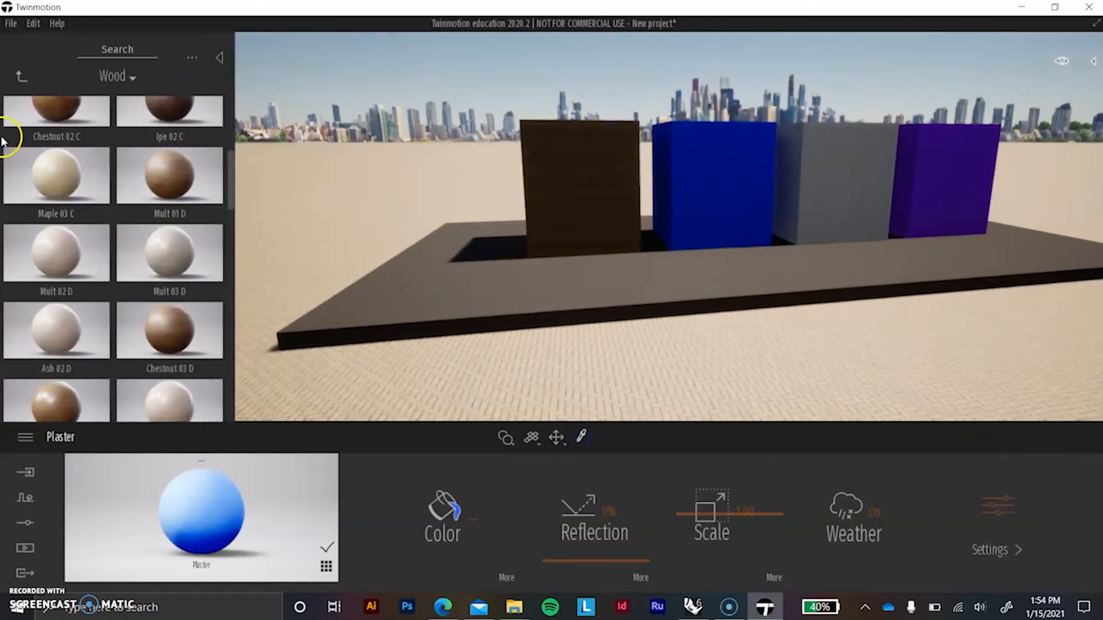
click(33, 112)
click(32, 112)
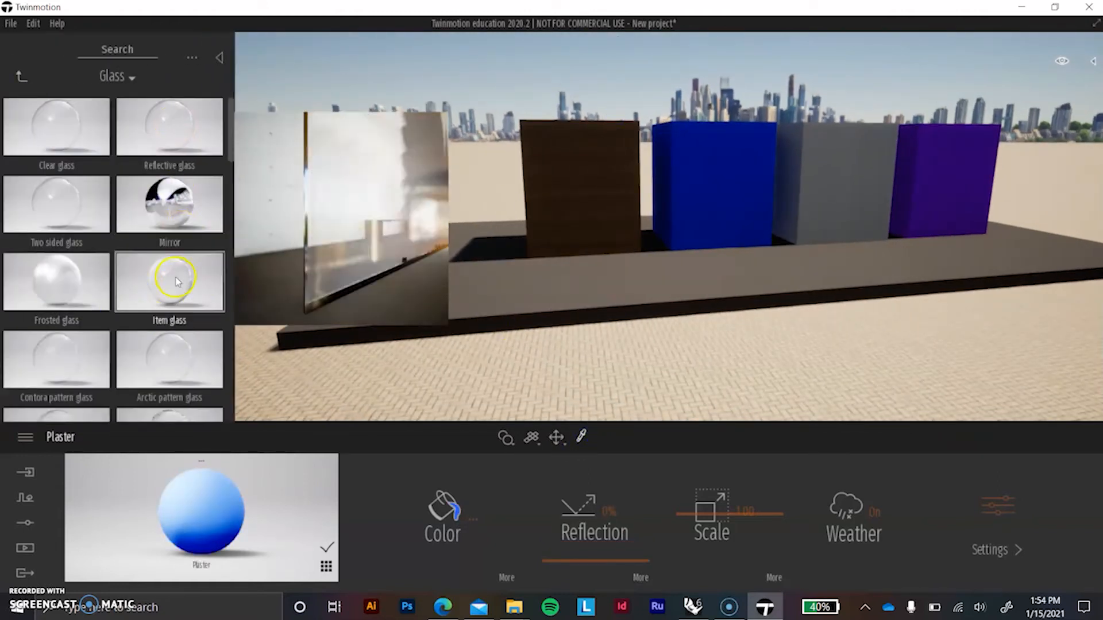
mouse_move(167, 224)
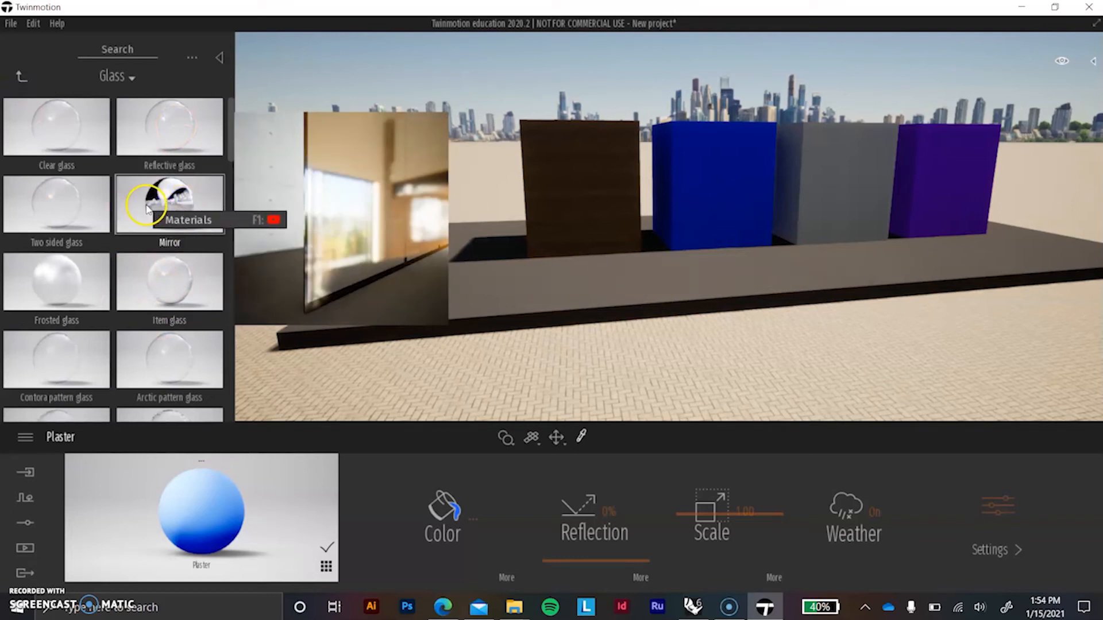
drag(147, 206, 660, 168)
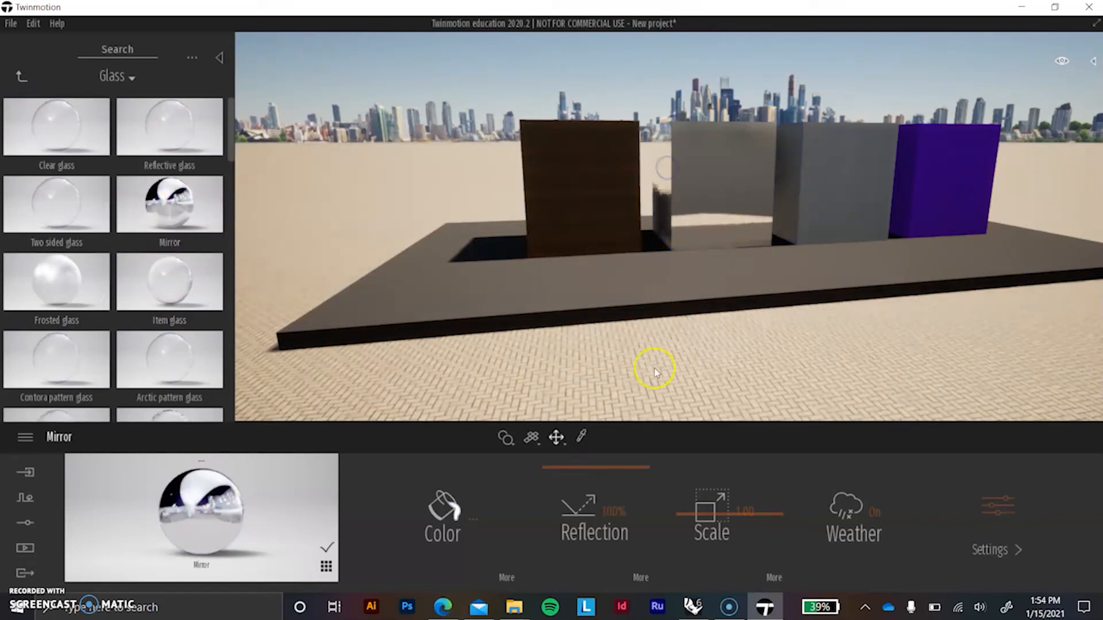
- Lower the reflection of the Mirror material to 53% and check it on the mirrored box
key(d)
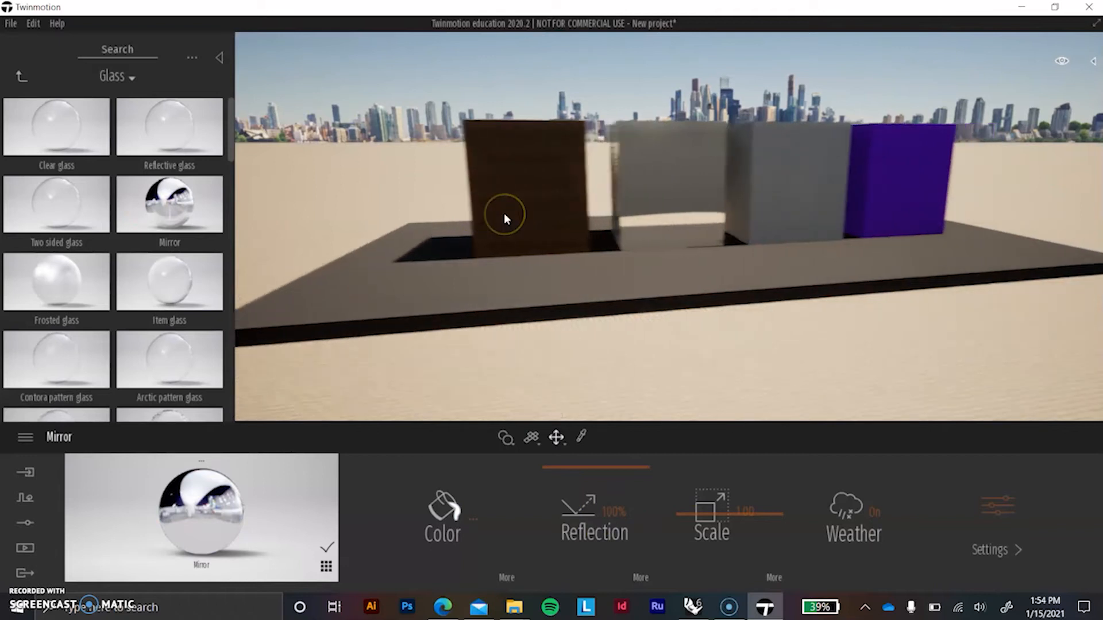
right_drag(641, 172, 632, 175)
drag(546, 469, 553, 512)
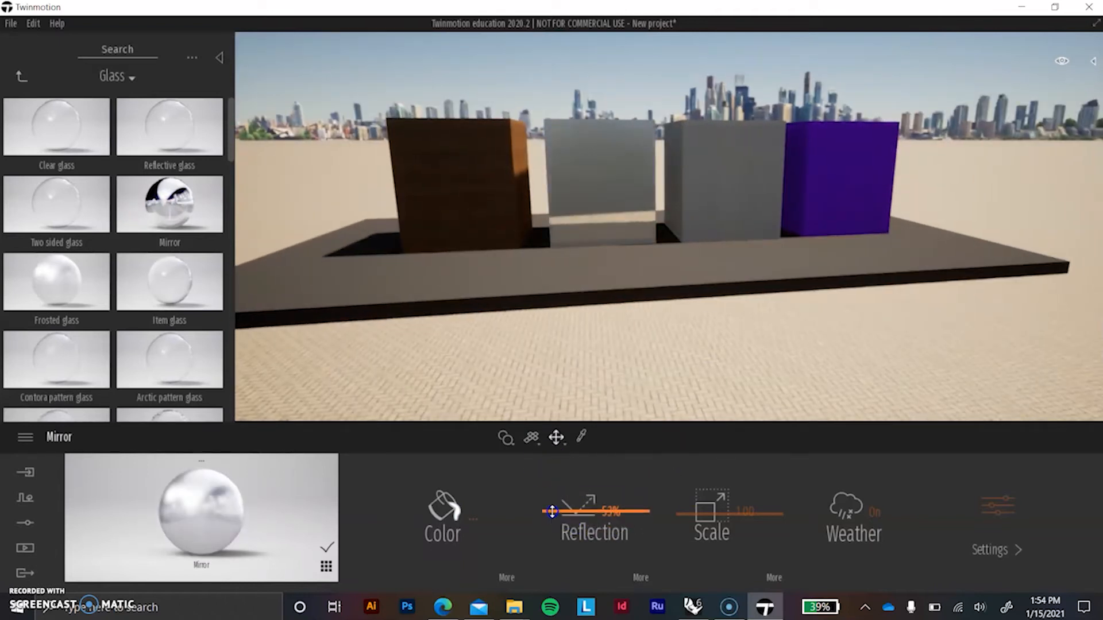
key(w)
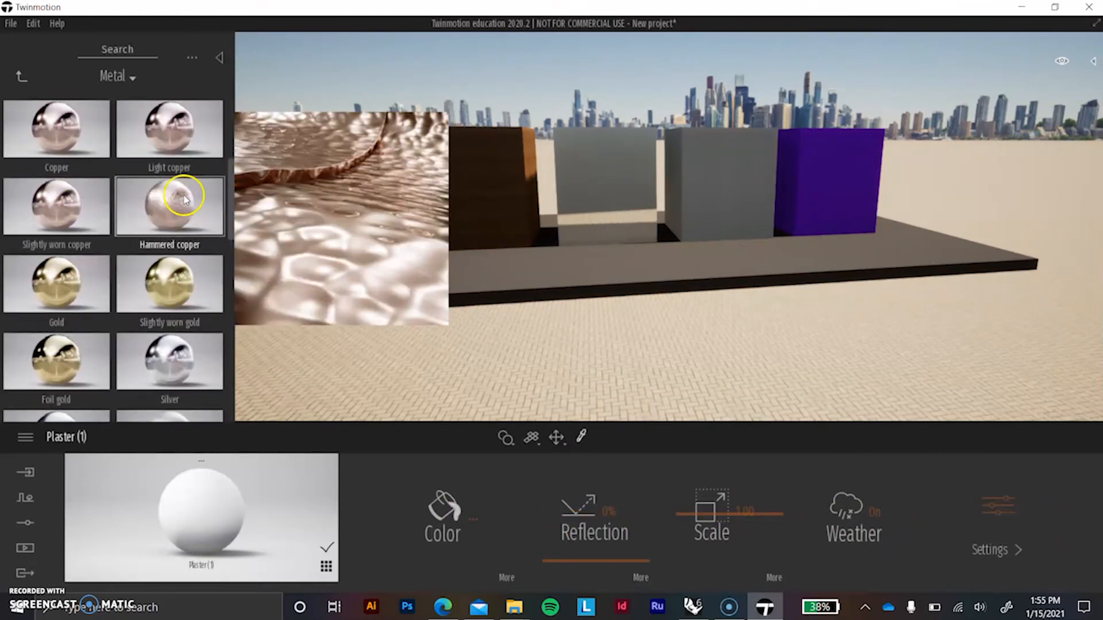
- Compare the copper, gold and silver metal materials and apply Foil gold to the grey box
mouse_move(169, 191)
mouse_move(68, 272)
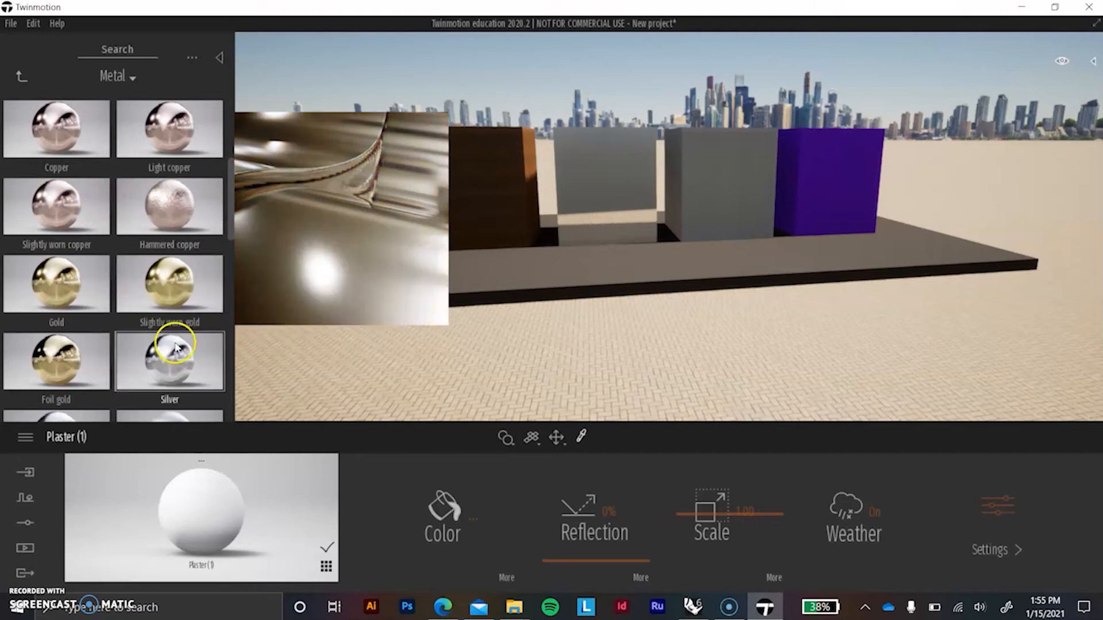
mouse_move(126, 202)
scroll(125, 202, down, 1)
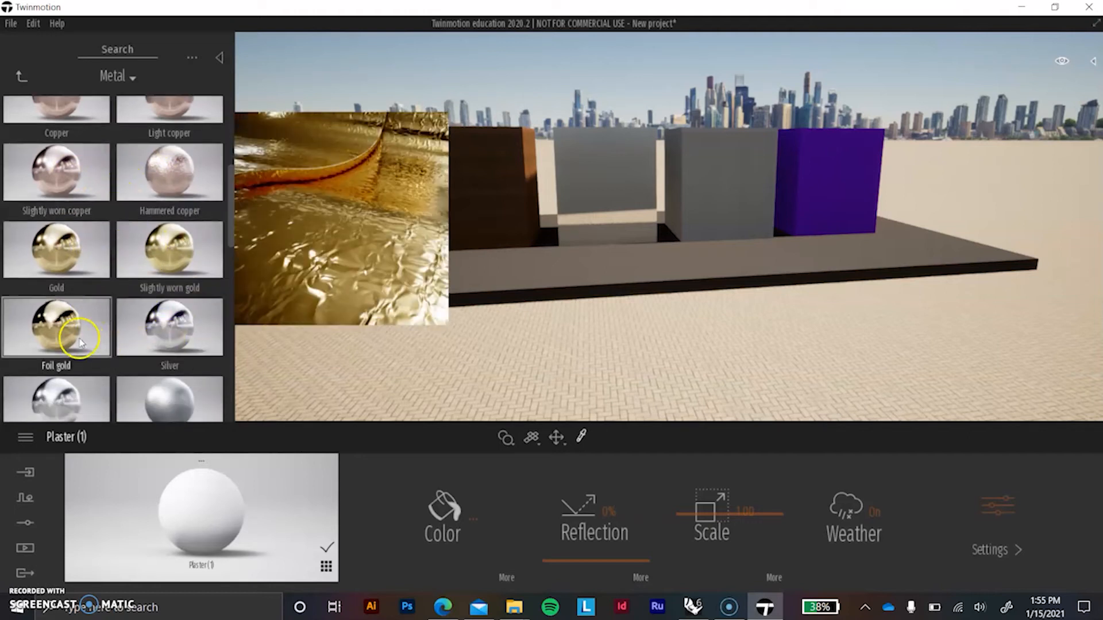
mouse_move(165, 399)
scroll(161, 242, down, 3)
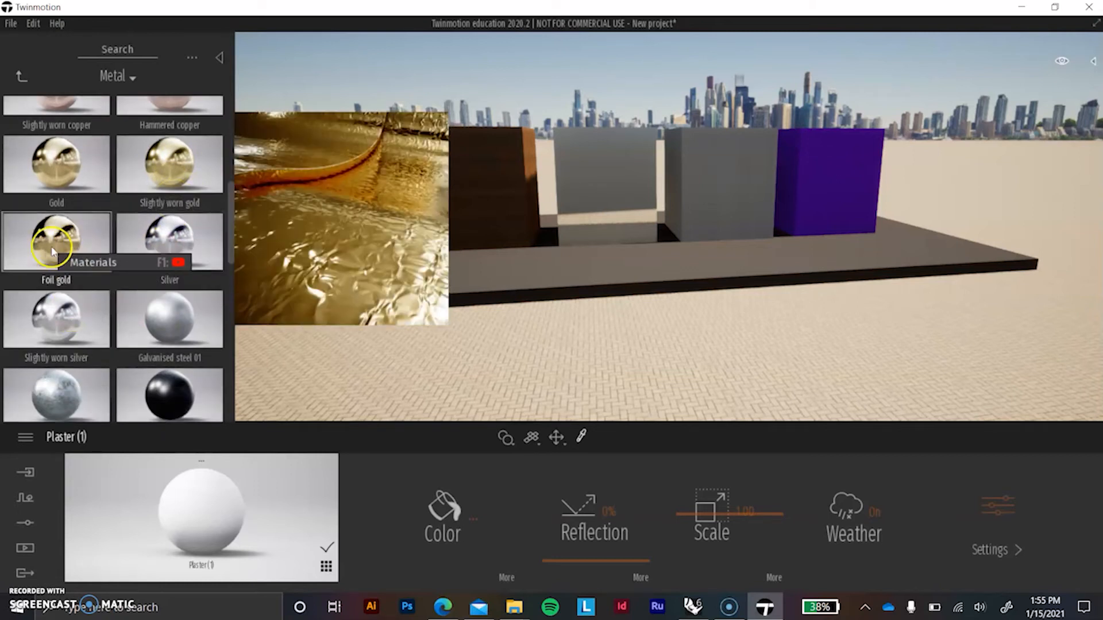
- Apply the 3D wall 04 material from the Plastic category to the purple box
click(21, 76)
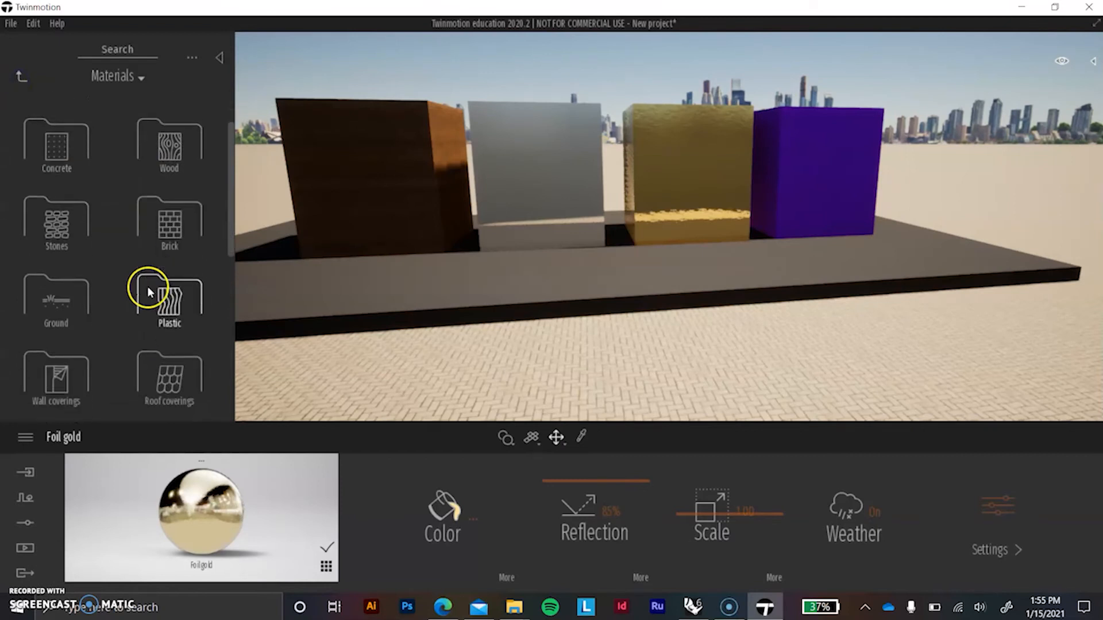
scroll(163, 264, down, 2)
scroll(162, 263, down, 2)
scroll(162, 264, up, 3)
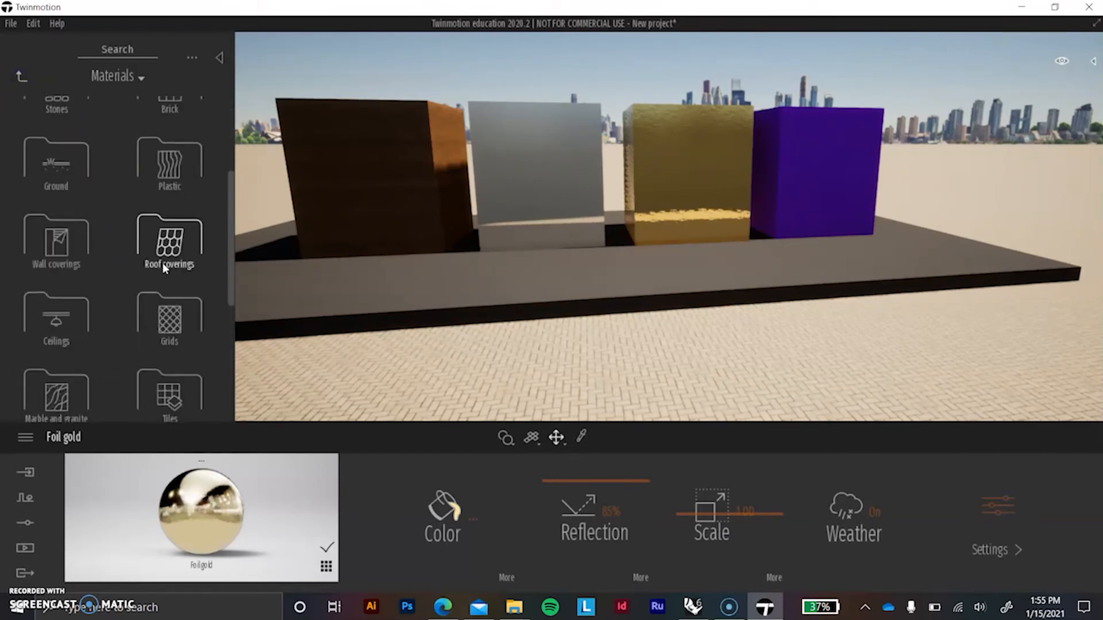
click(164, 256)
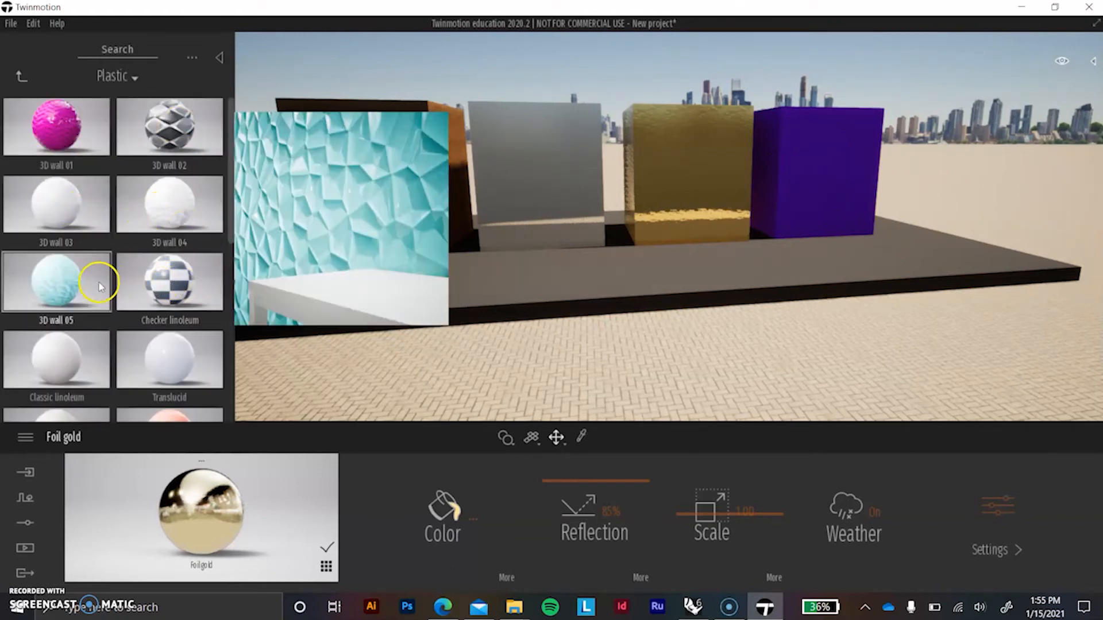
drag(82, 195, 815, 167)
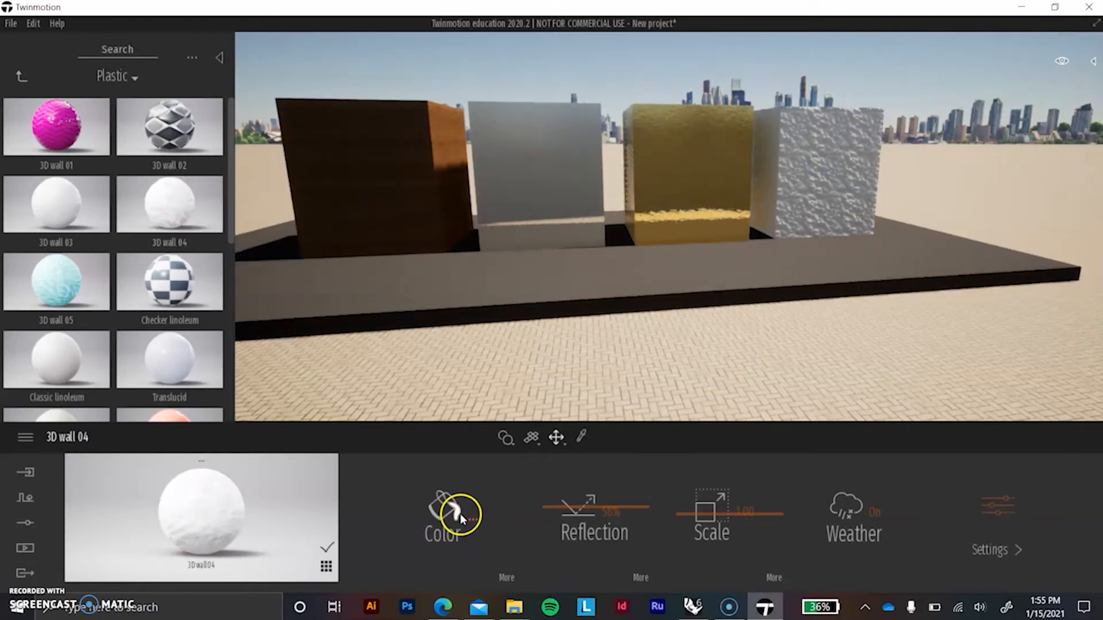
- Recolour the 3D wall 04 material to pink (FF55F5) and adjust its reflection
click(456, 511)
click(455, 234)
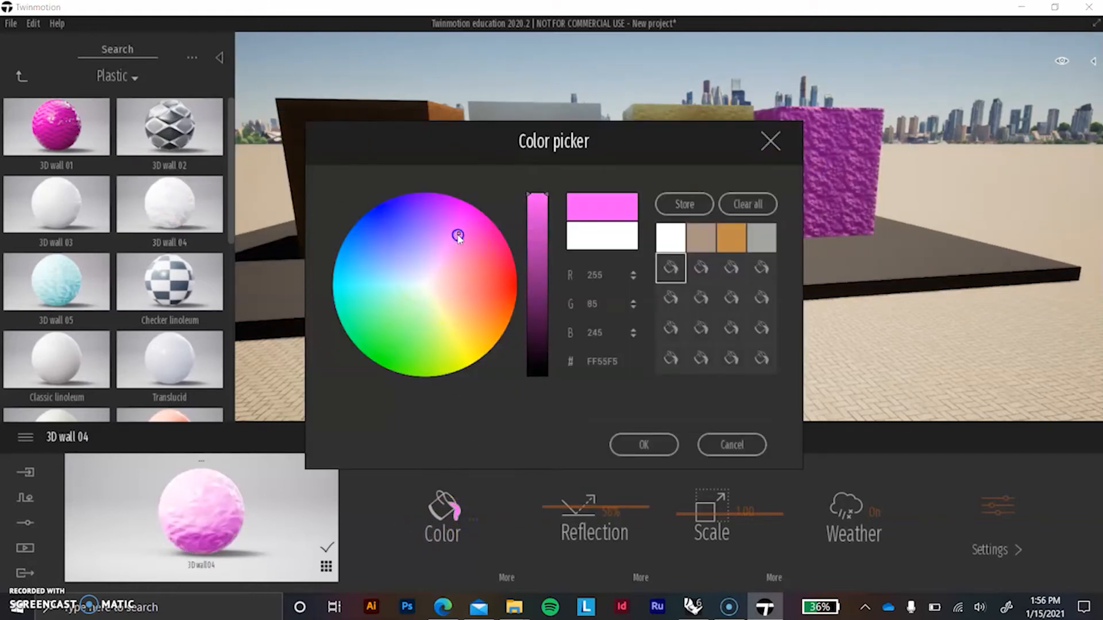
click(645, 446)
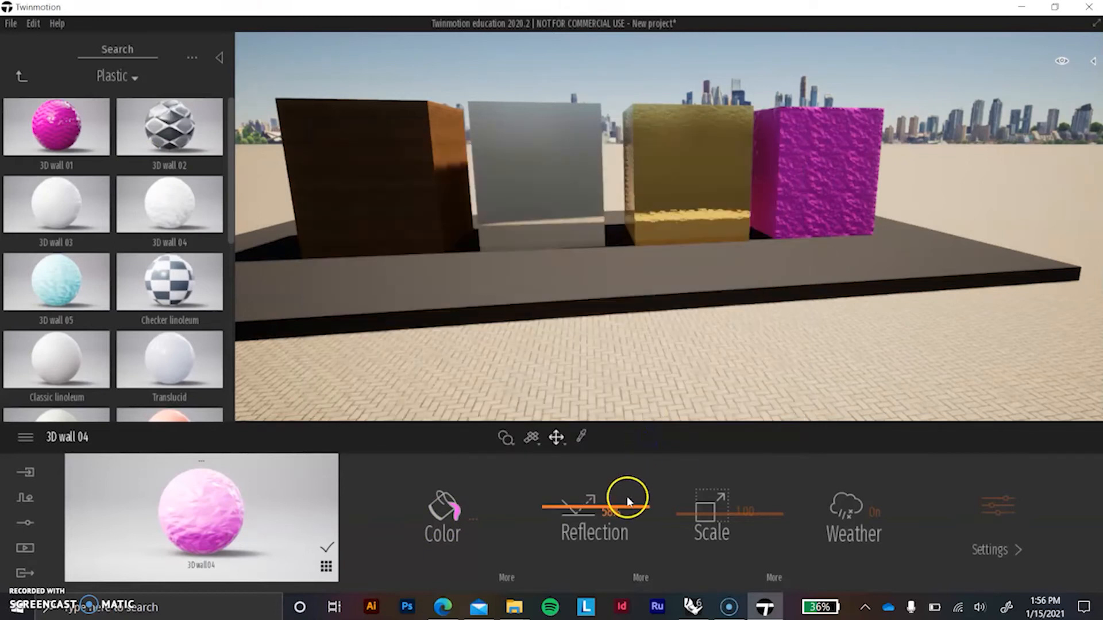
drag(562, 522, 548, 522)
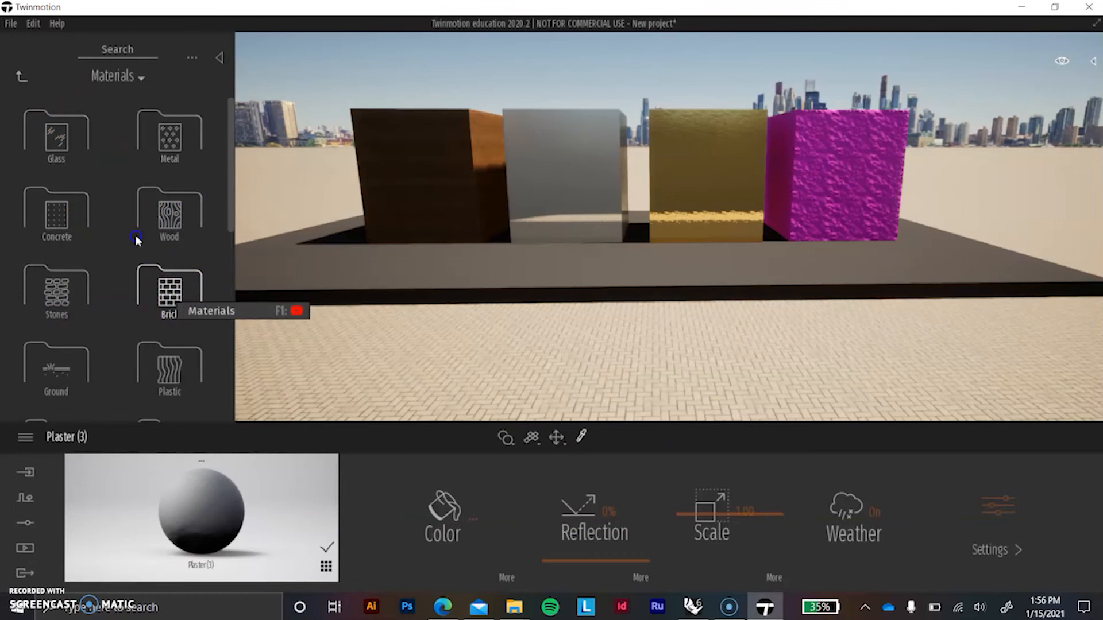
- Apply the Clean brick 08 material from the Brick category to the dark base slab under the boxes
click(166, 290)
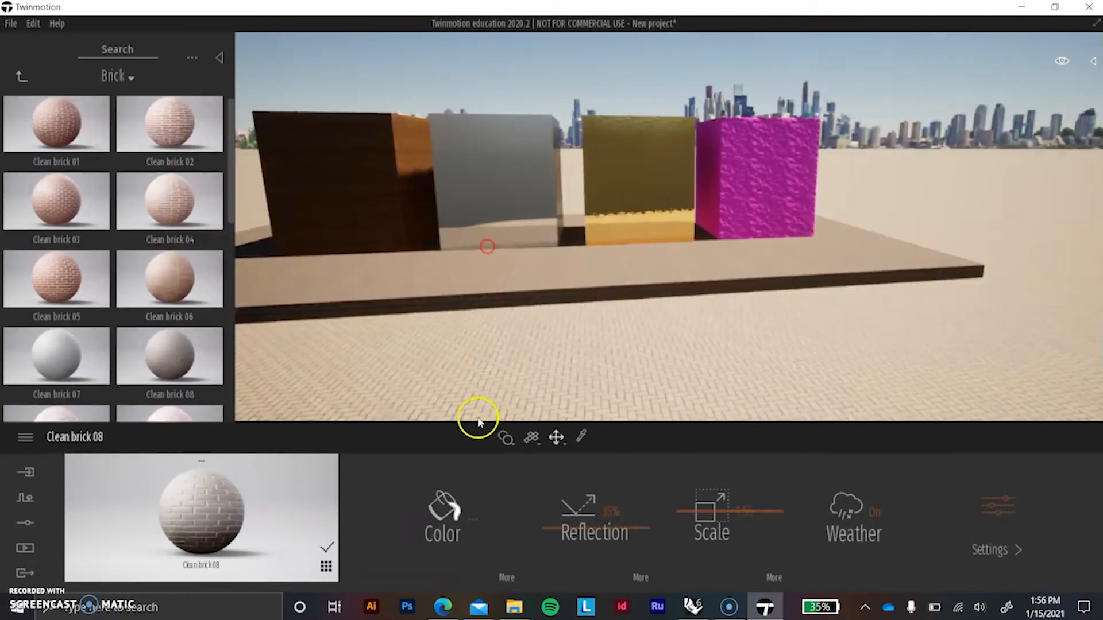
- Sample the paved ground's material and replace it with Concrete road 5 from the man-made ground materials
click(580, 436)
click(600, 356)
right_click(69, 239)
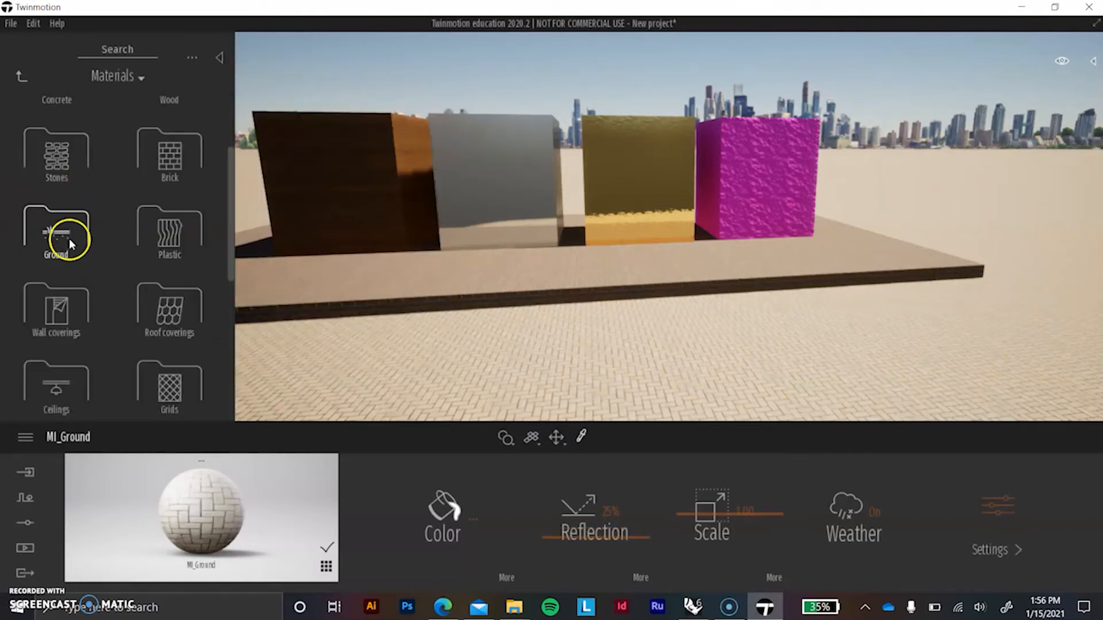
click(43, 234)
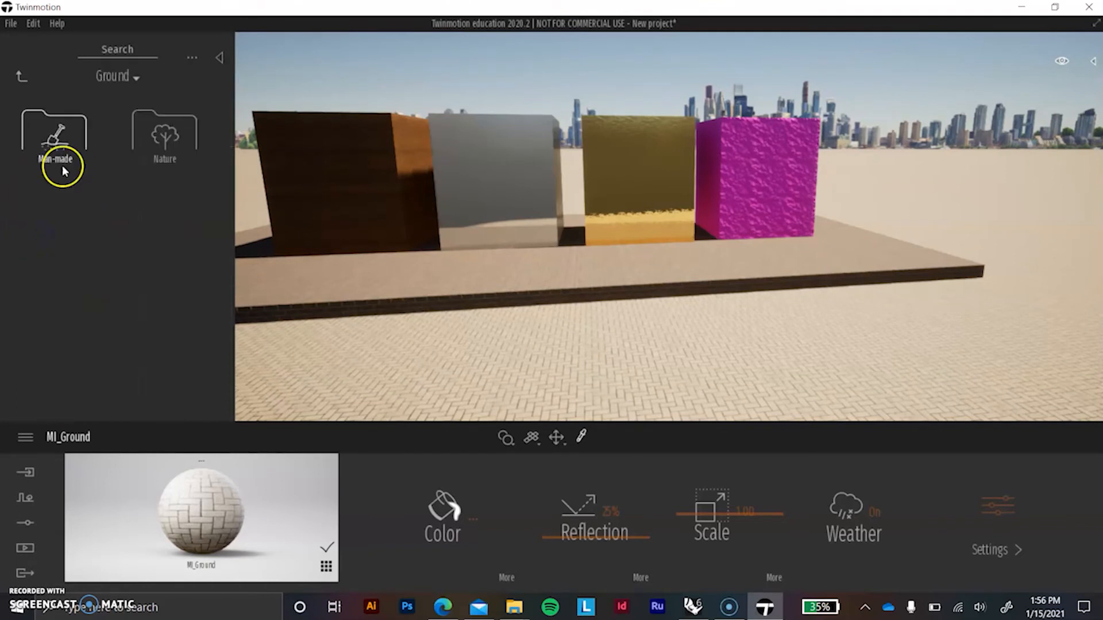
click(42, 135)
scroll(92, 234, down, 2)
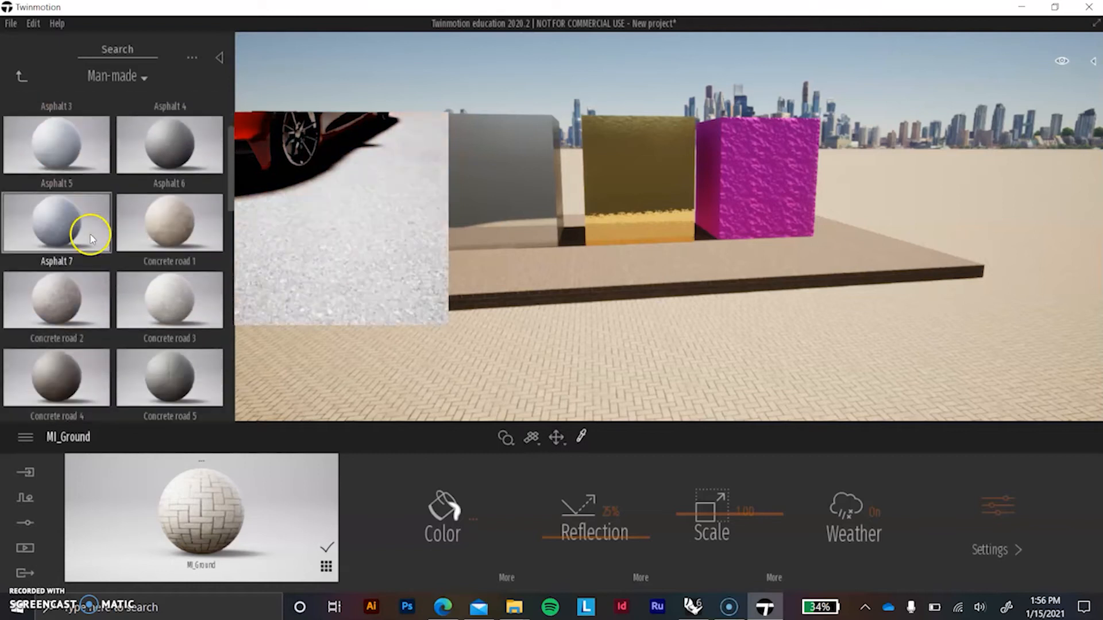
scroll(141, 288, up, 1)
scroll(147, 293, down, 6)
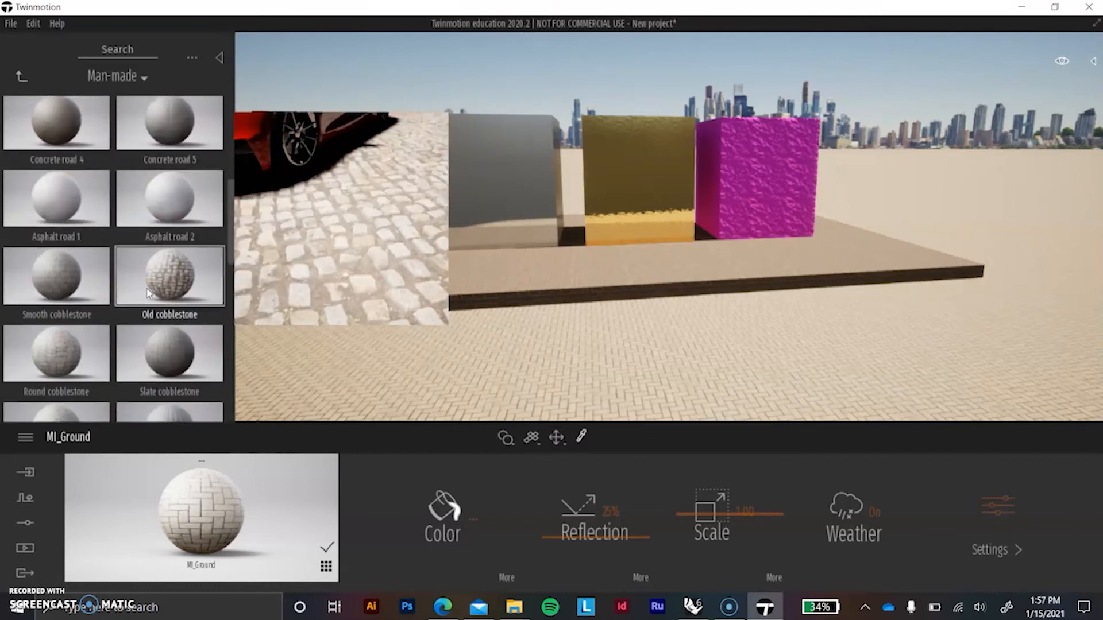
click(283, 239)
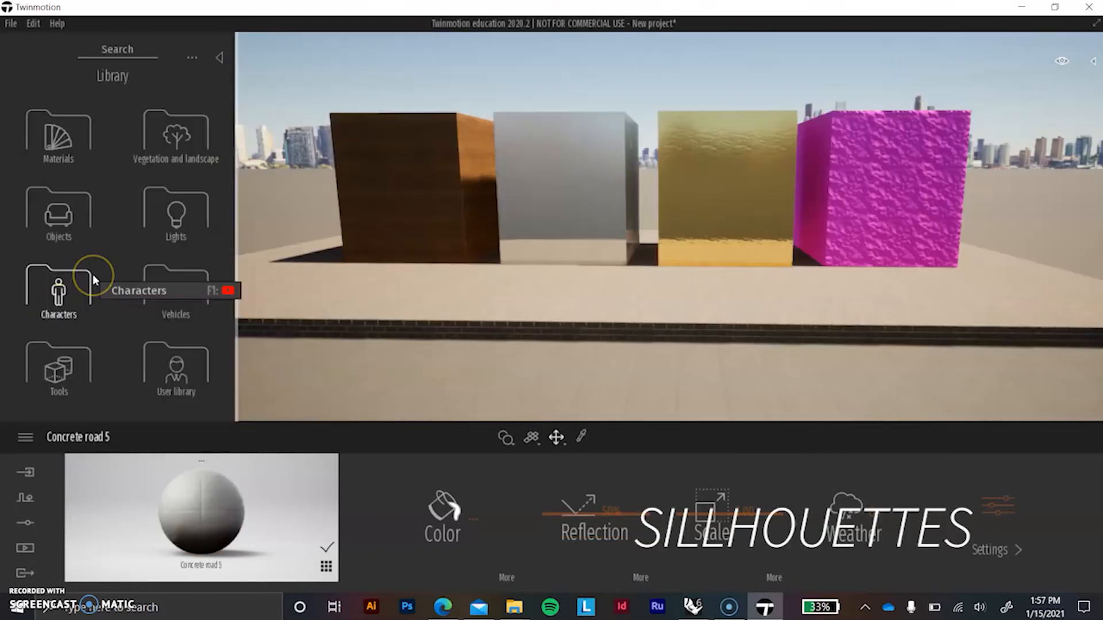
- Place the Ania walking cutout character on the slab in front of the boxes
click(69, 279)
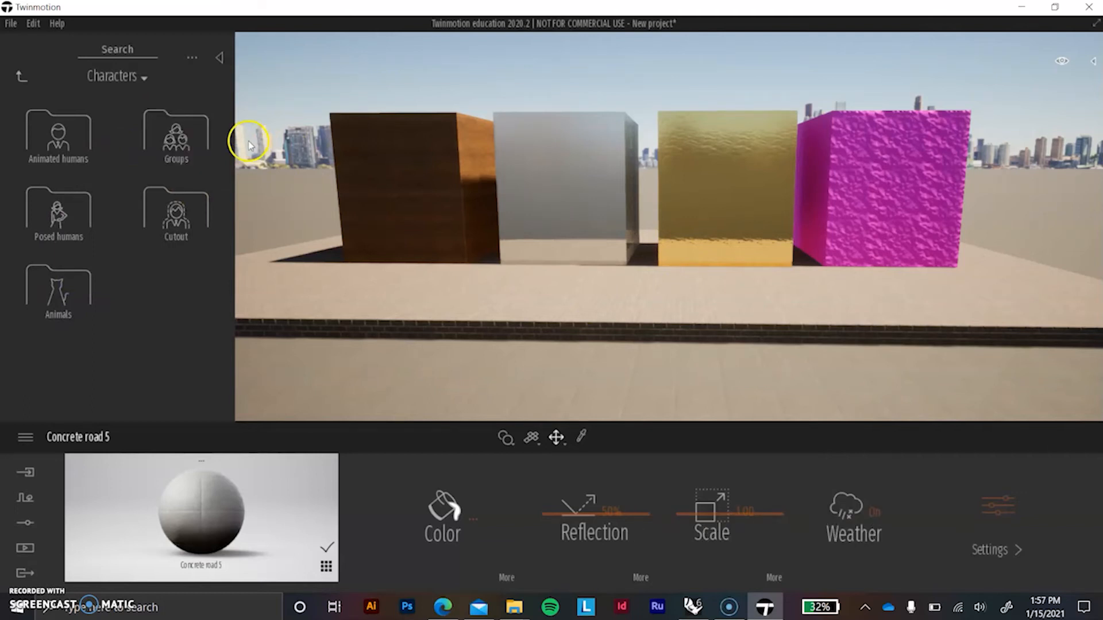
click(78, 142)
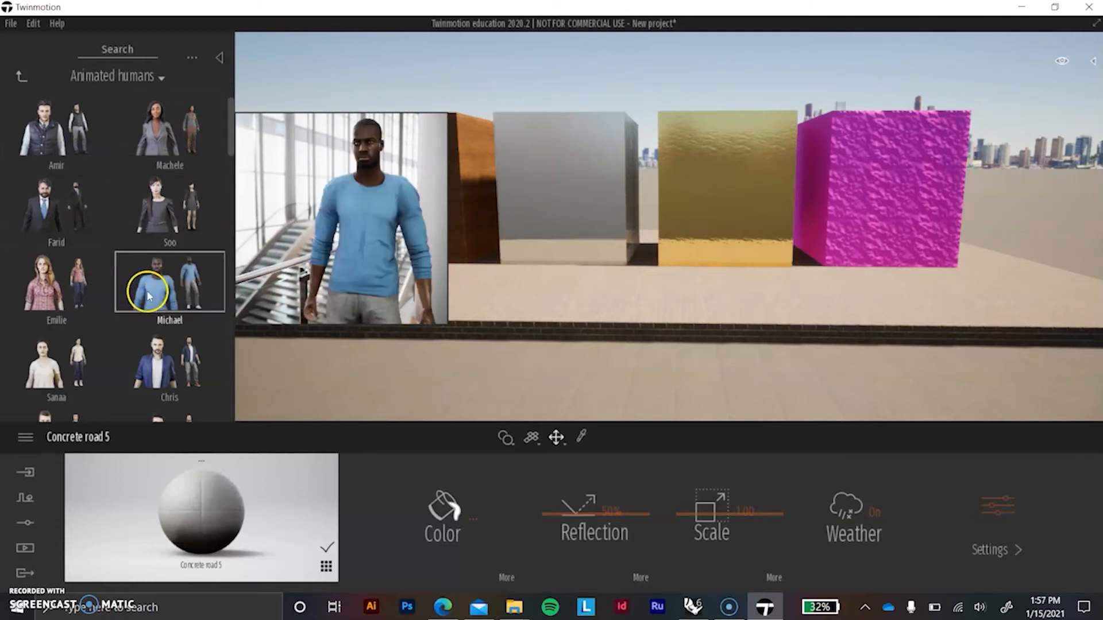
scroll(163, 285, down, 2)
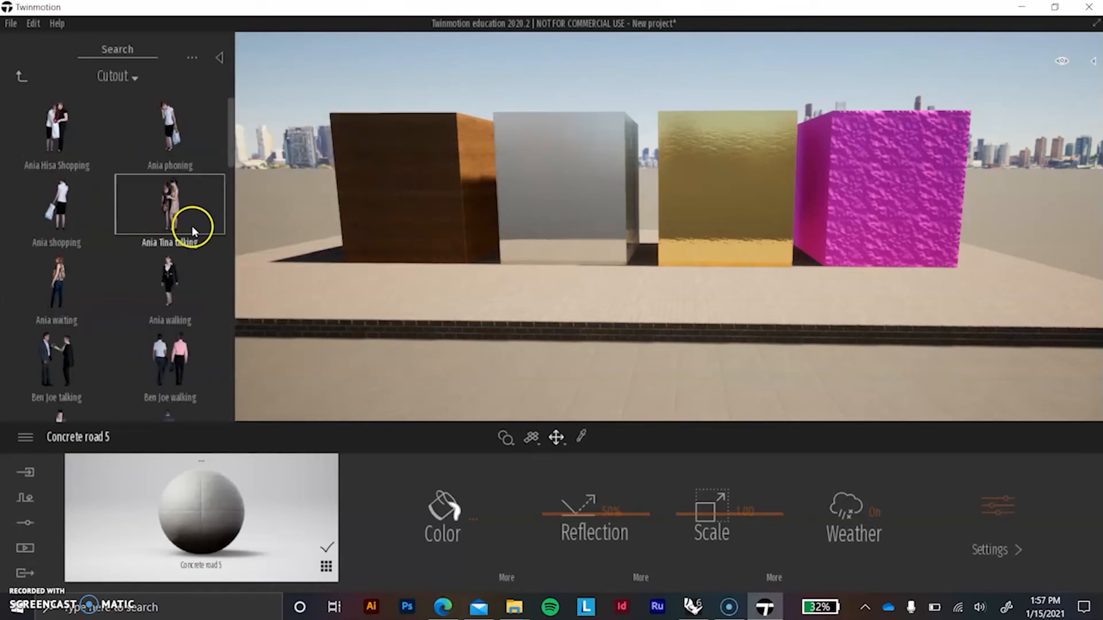
drag(173, 302, 632, 297)
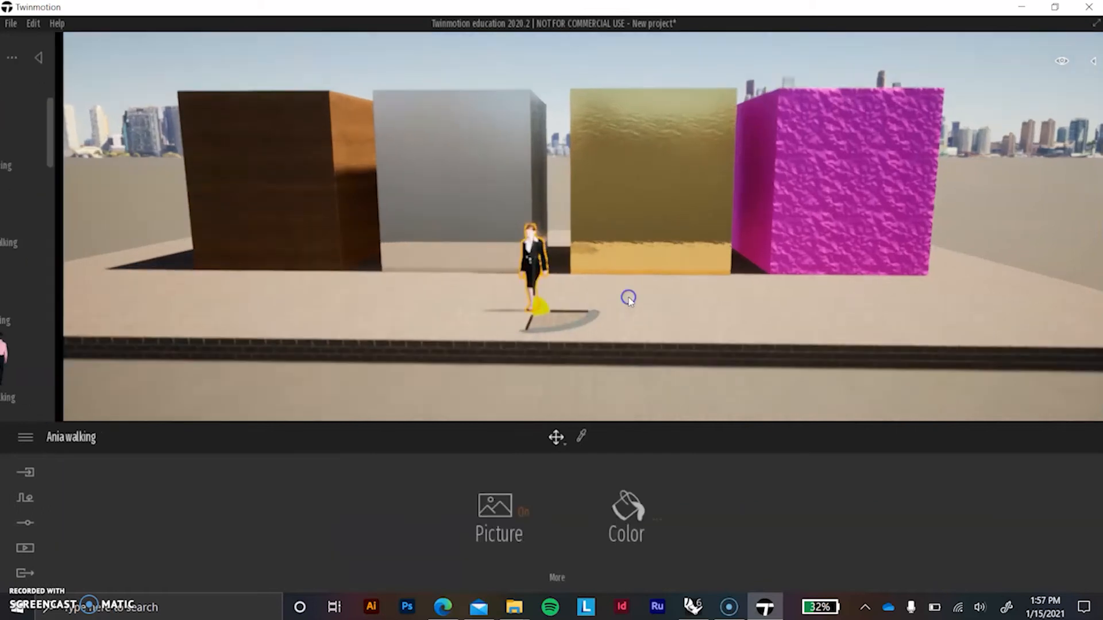
- Select the placed Ania walking cutout in front of the boxes to show its settings
click(511, 313)
click(1044, 154)
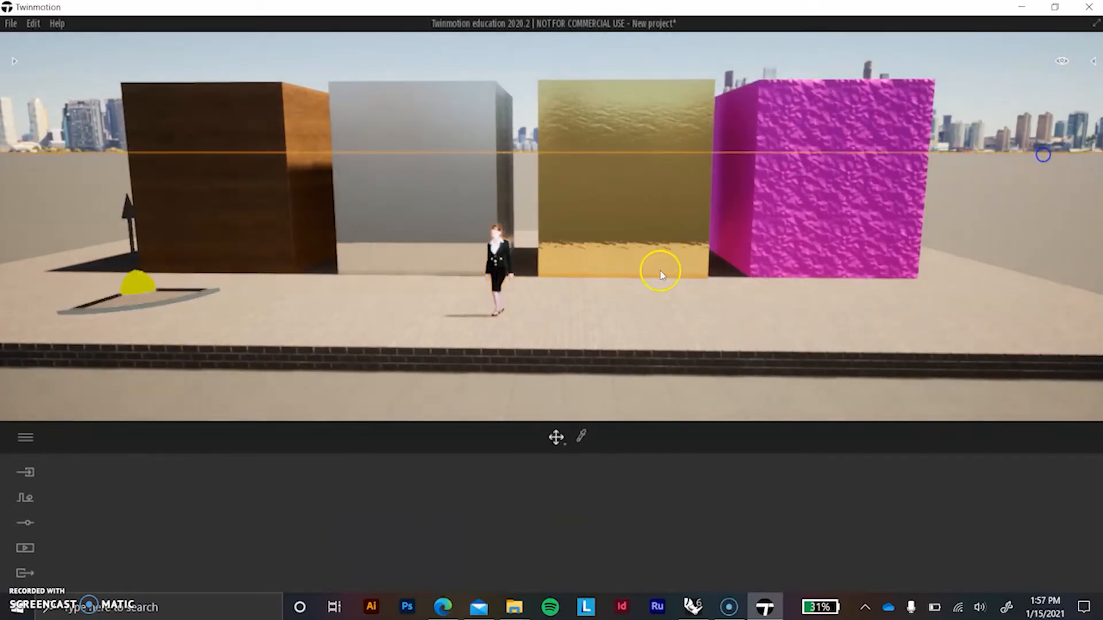
click(493, 263)
click(523, 260)
click(492, 253)
click(505, 311)
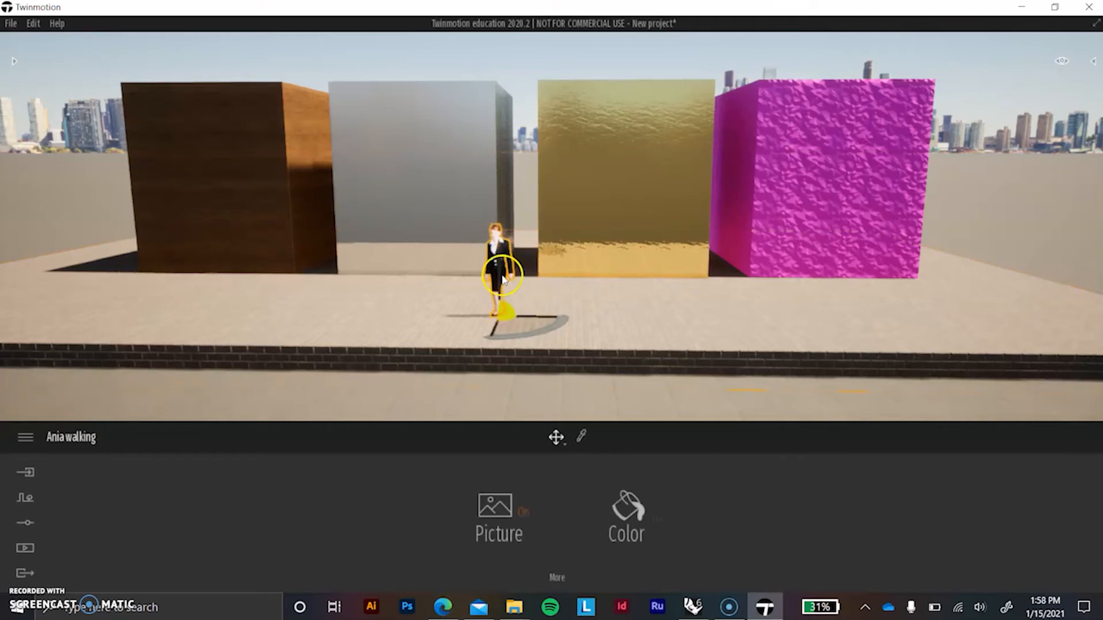
click(565, 262)
click(500, 251)
click(16, 61)
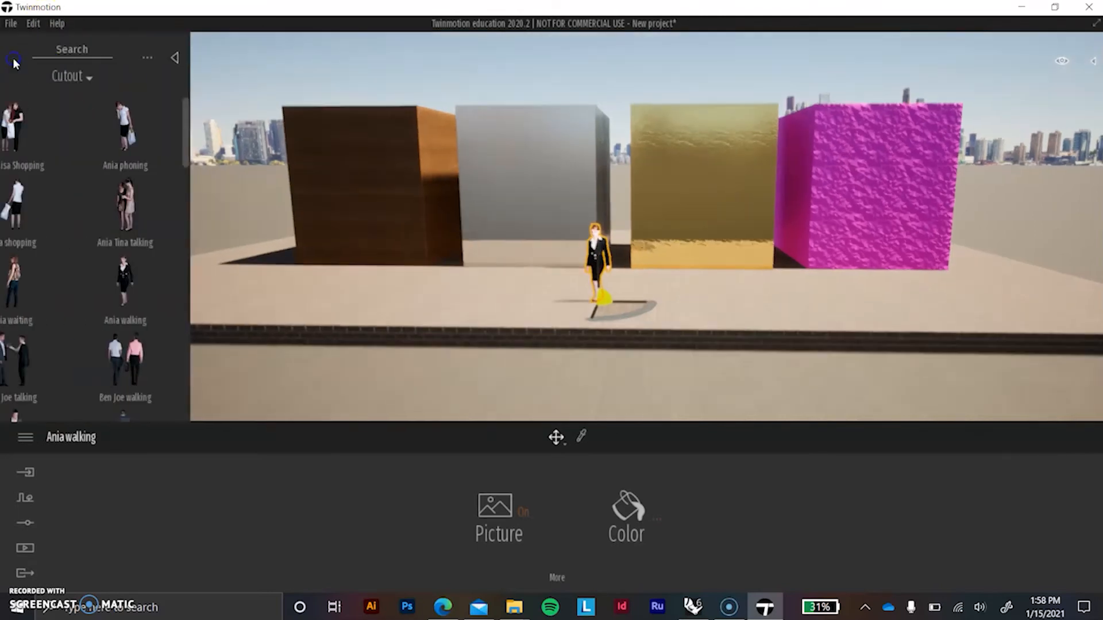
click(113, 173)
click(721, 66)
click(631, 254)
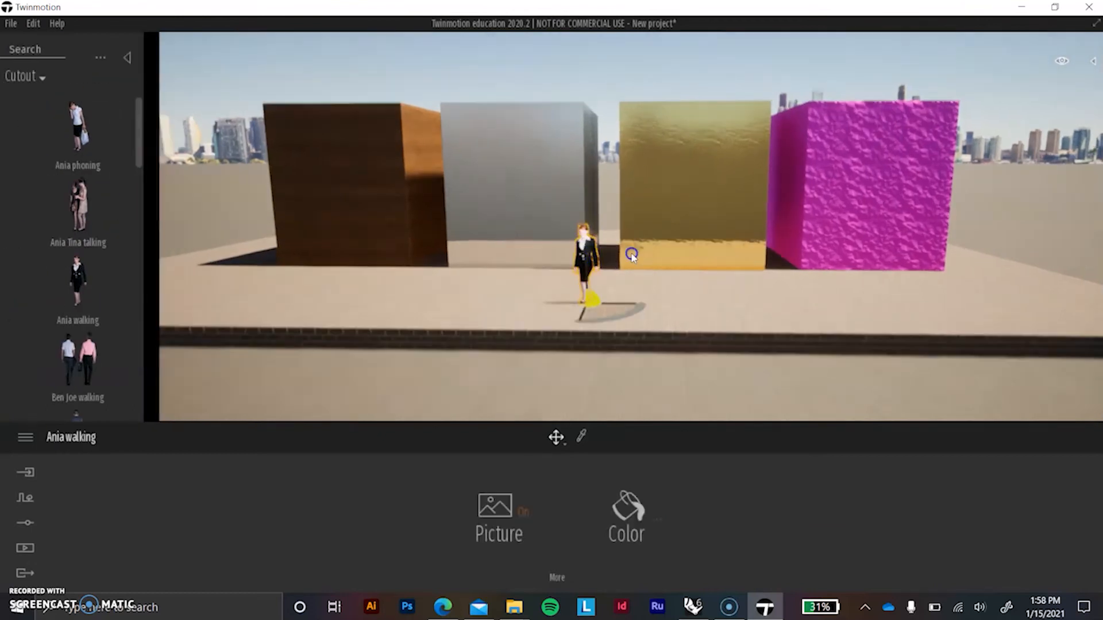
- Turn off the picture on the Ania walking cutout and set its color to black (000000)
click(515, 515)
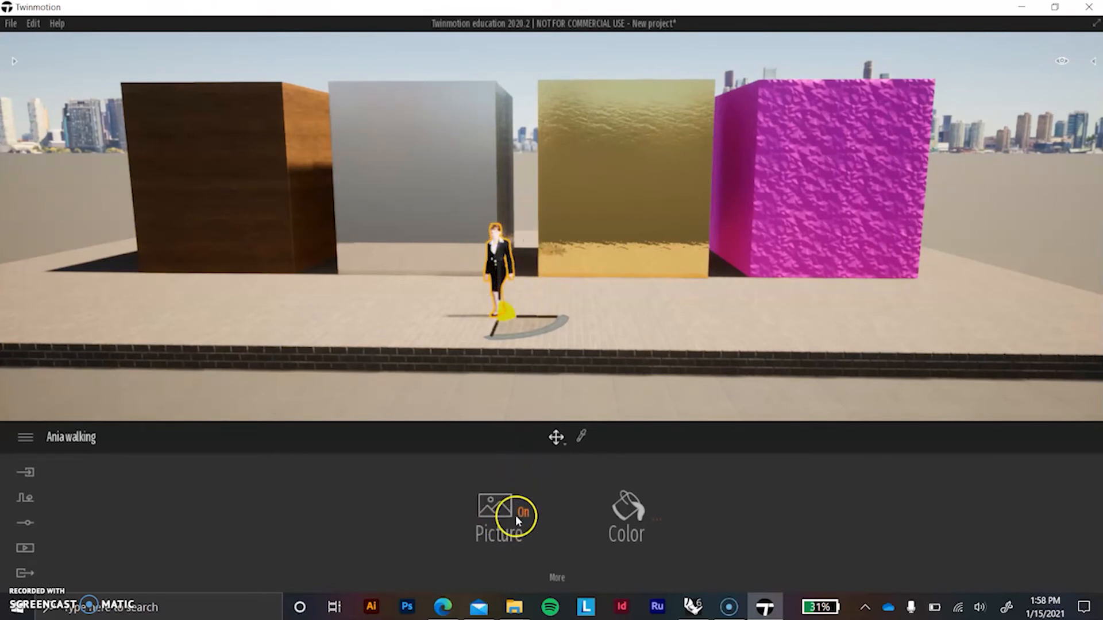
click(649, 514)
drag(537, 244, 559, 385)
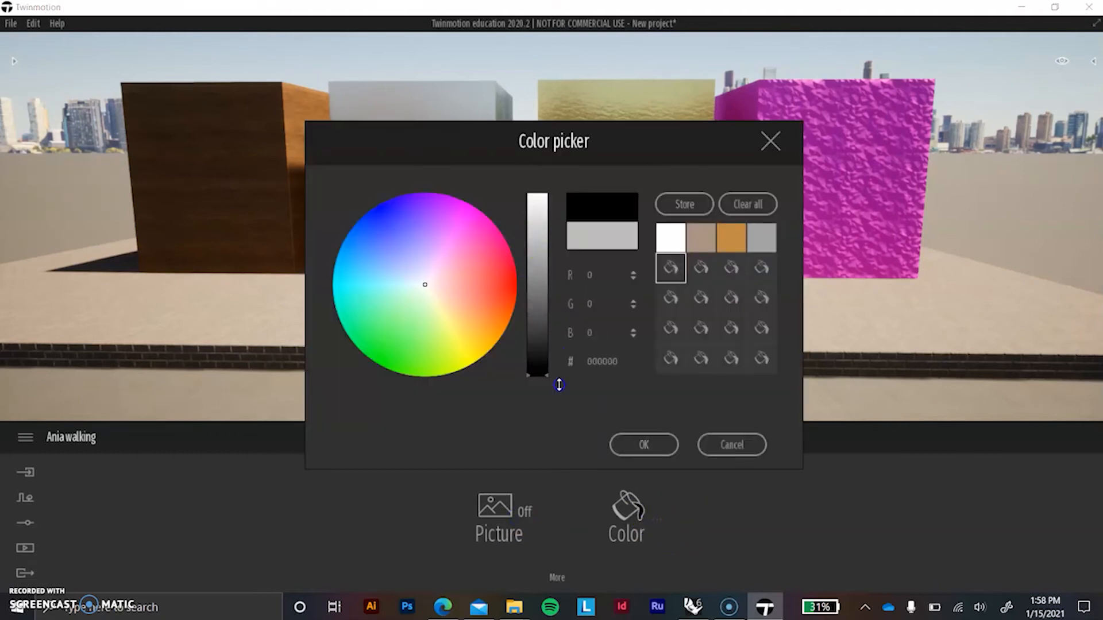
click(644, 446)
click(526, 49)
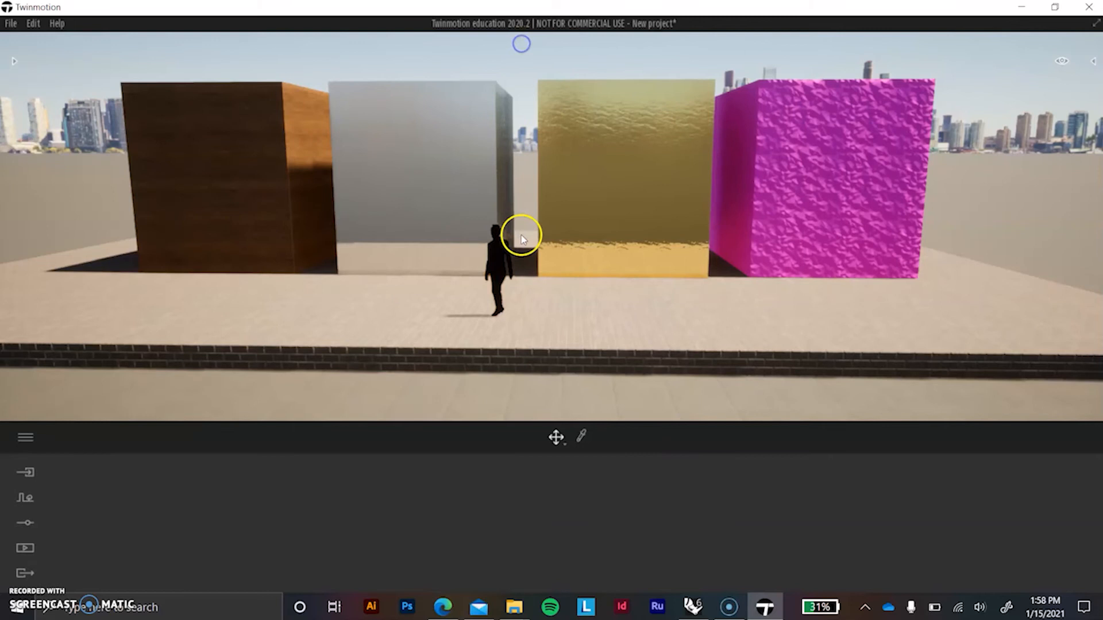
- Move the black silhouette figure along the slab so it stands in front of the silver box
click(492, 263)
drag(504, 304, 452, 318)
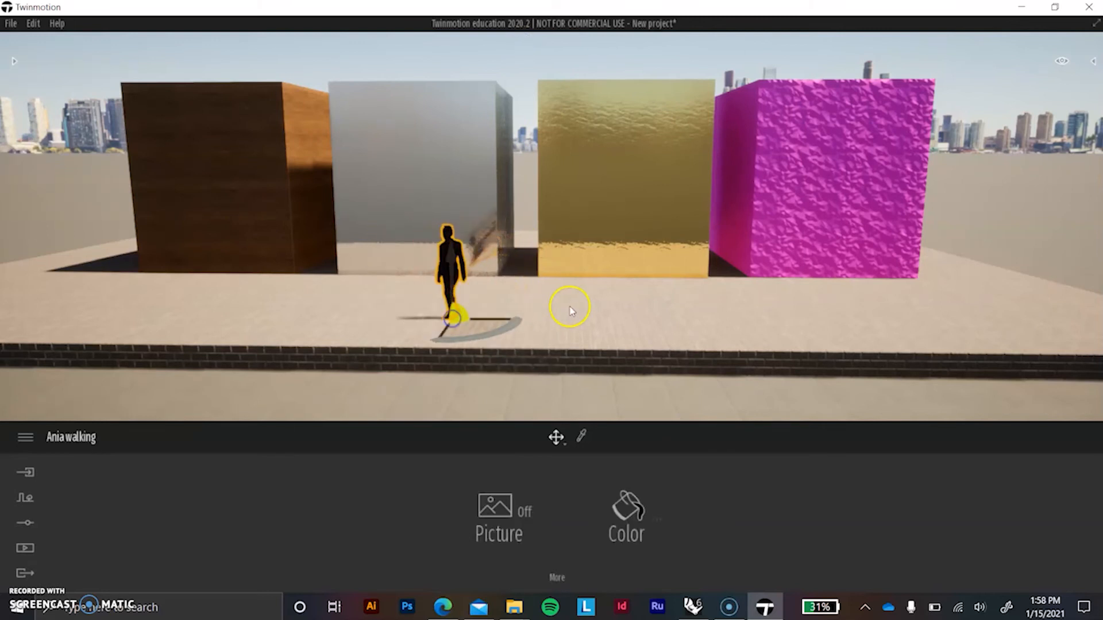
click(571, 307)
click(507, 72)
click(441, 268)
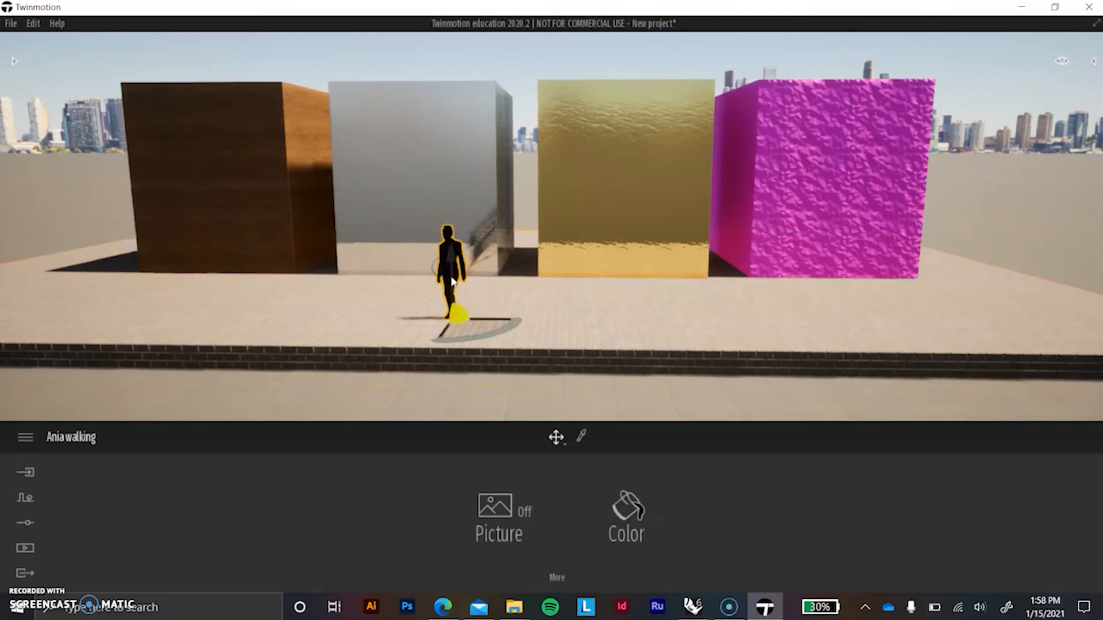
click(373, 251)
drag(372, 251, 542, 321)
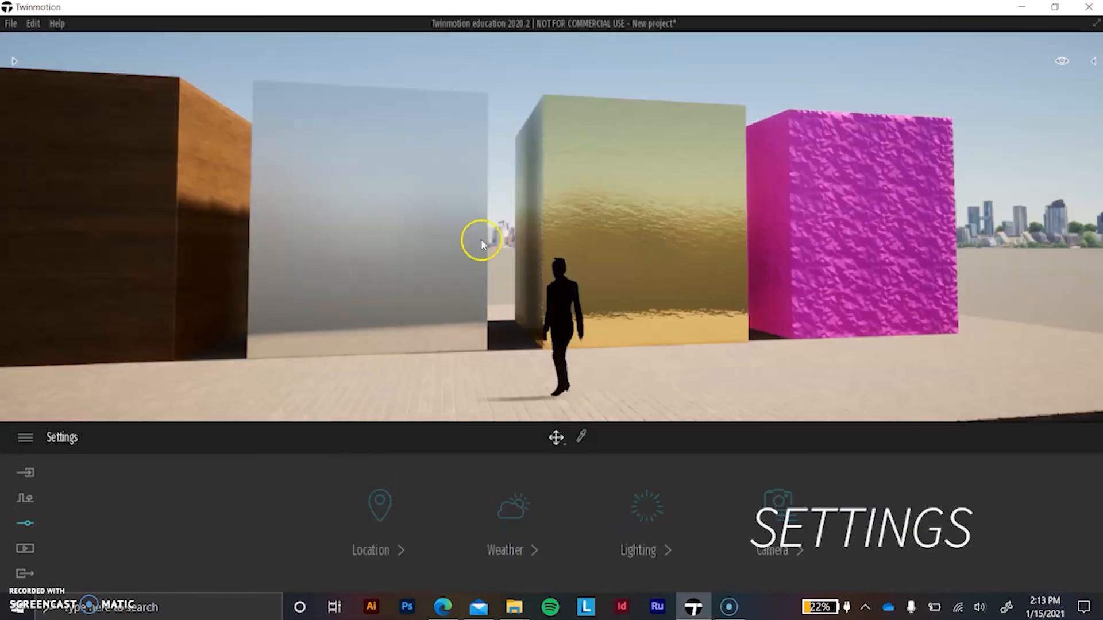
- In the location settings, set the north offset to 161°, the month to April and the time of day to about 20:15
scroll(480, 239, down, 5)
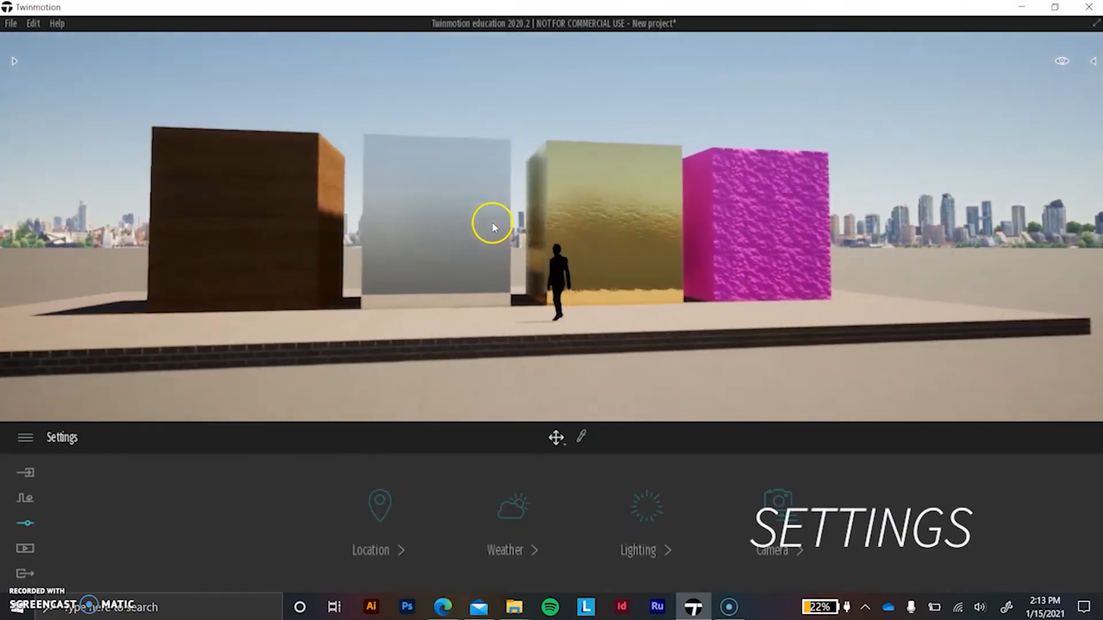
key(q)
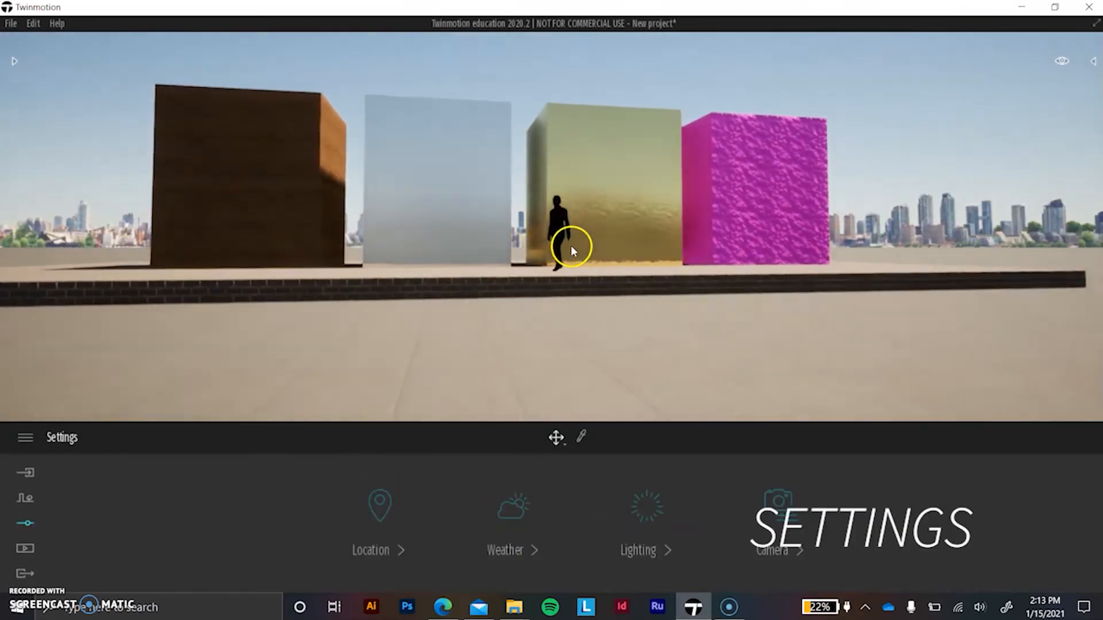
key(e)
right_drag(643, 274, 642, 274)
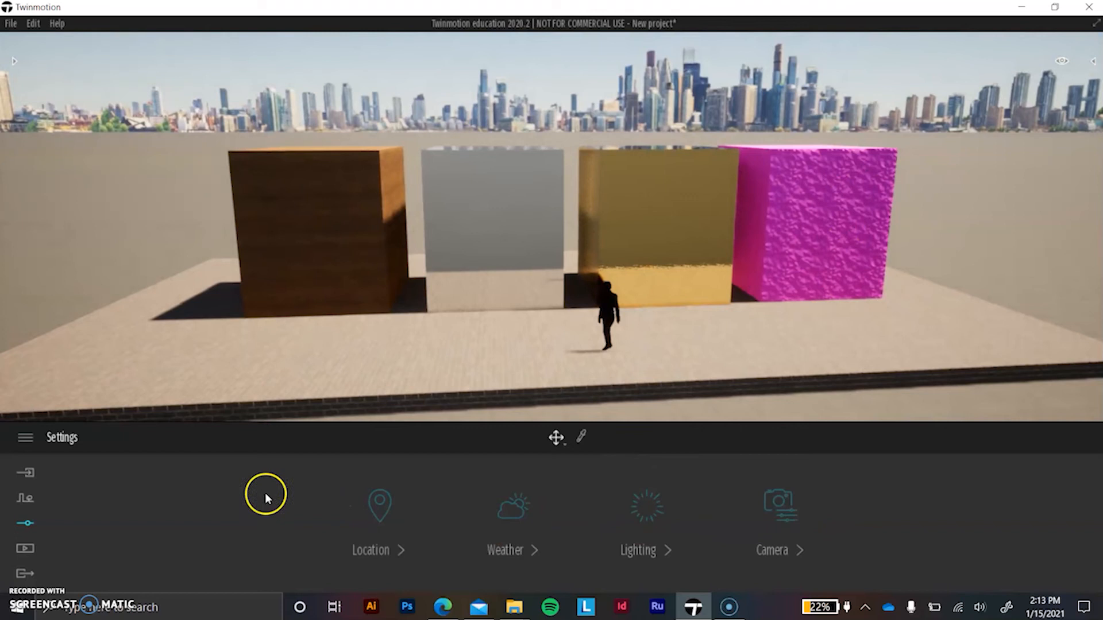
click(381, 500)
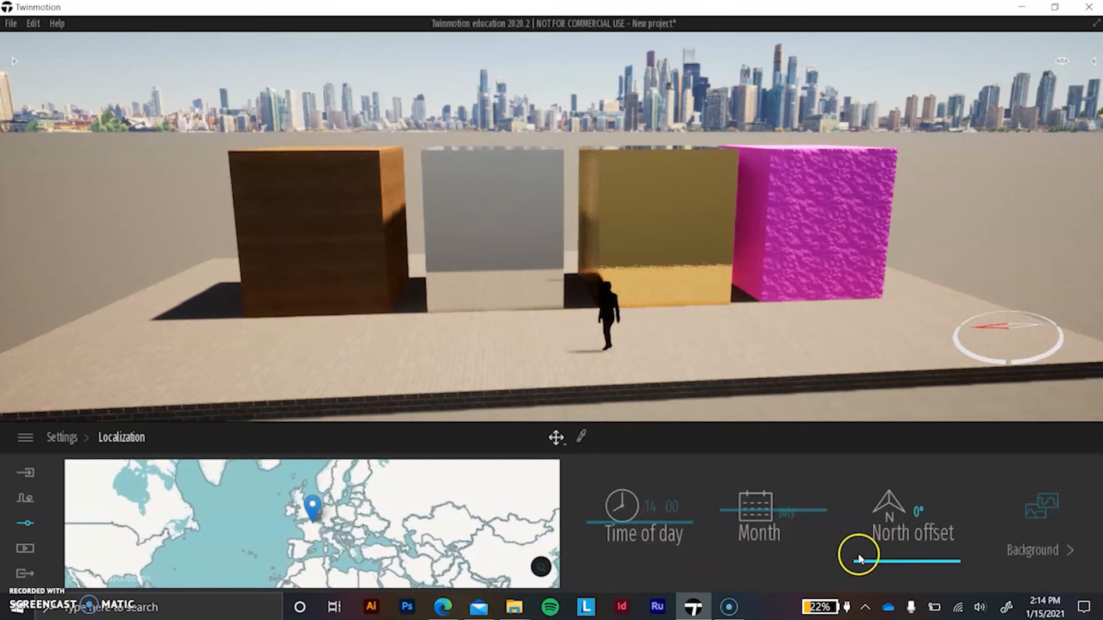
drag(870, 546, 906, 518)
drag(740, 505, 735, 536)
drag(591, 517, 610, 547)
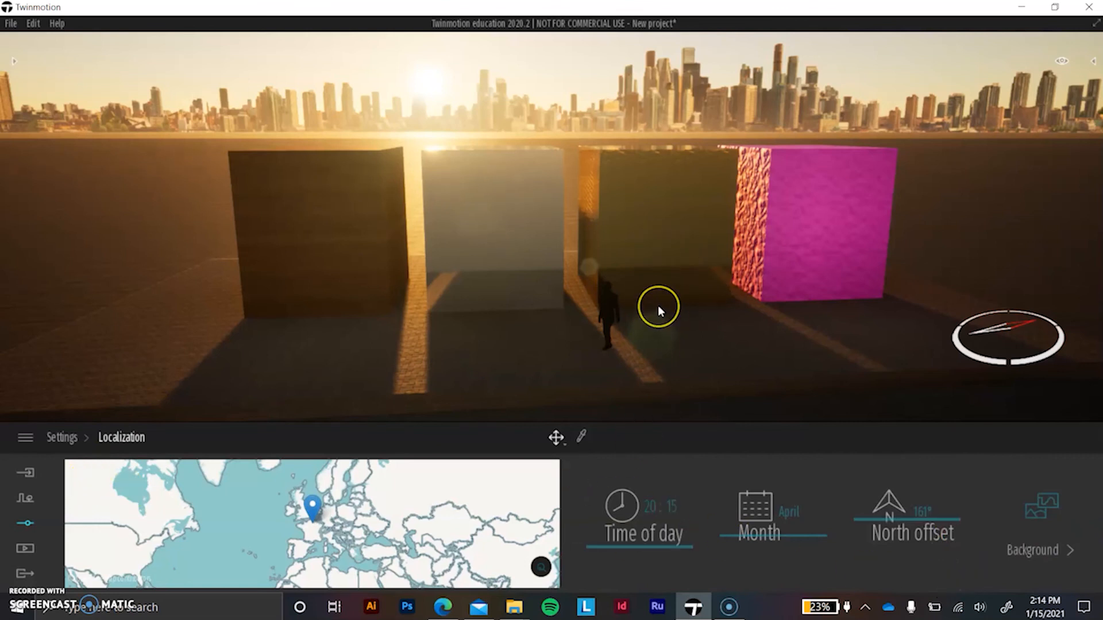
mouse_move(611, 552)
mouse_down()
mouse_move(598, 548)
mouse_move(598, 506)
mouse_move(613, 552)
mouse_up()
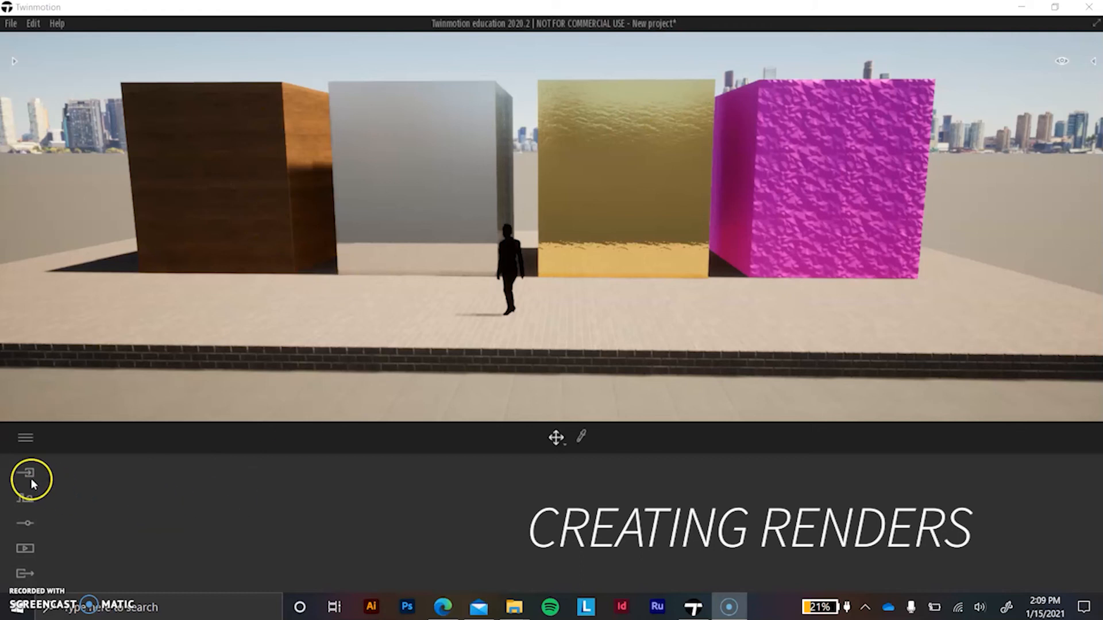
- Create the first media image from the current frontal view of the boxes
click(25, 548)
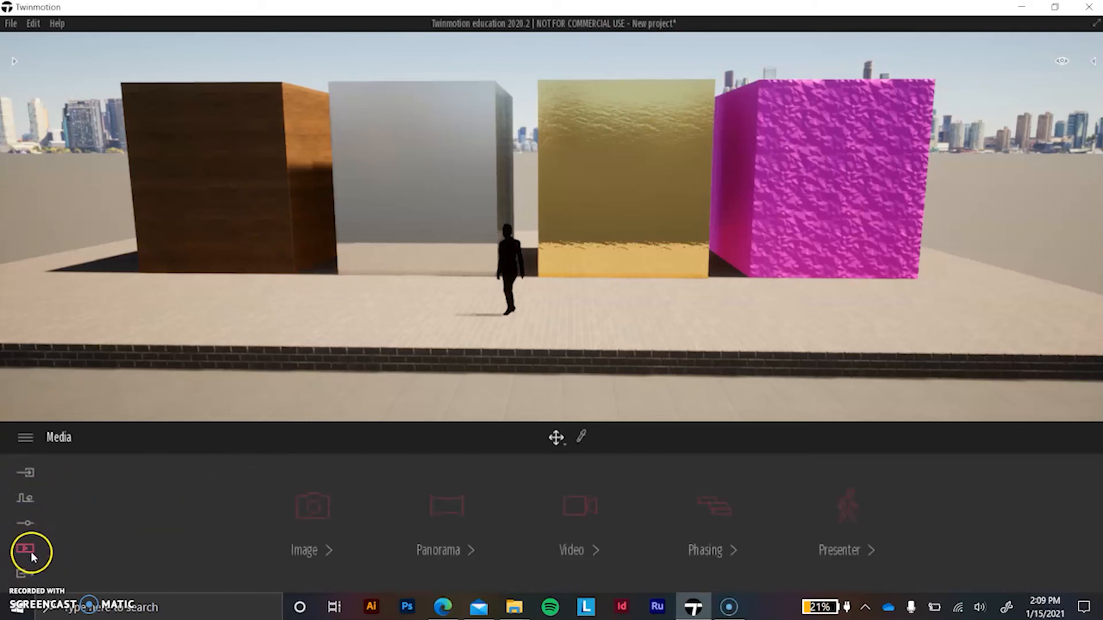
click(309, 502)
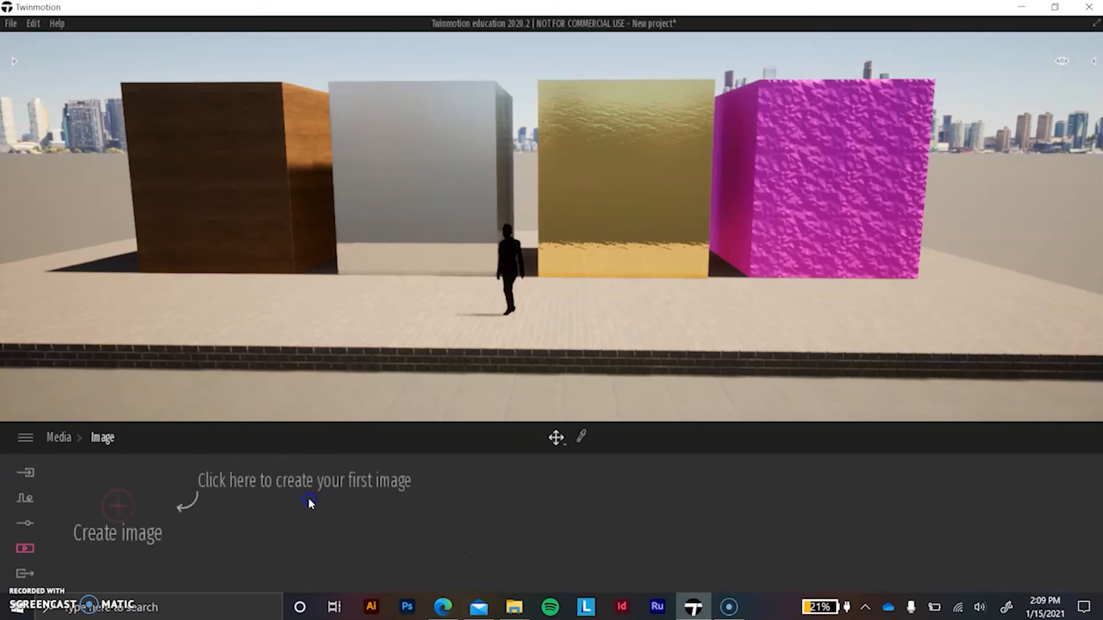
click(118, 502)
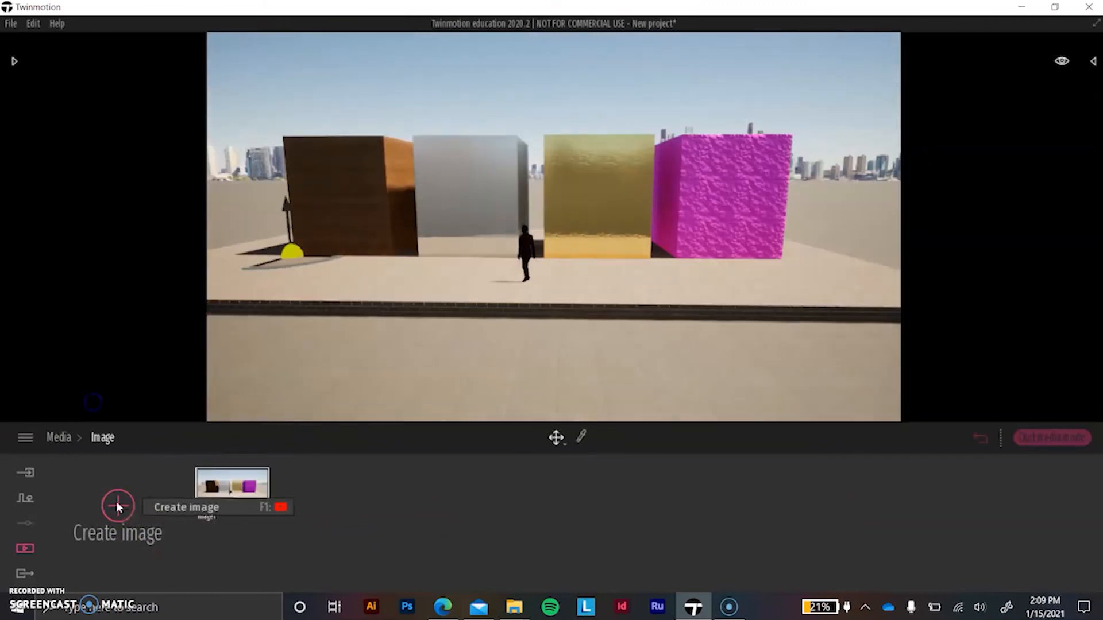
- Create a second image showing the row of boxes obliquely from the wooden box's end
right_drag(762, 147, 562, 216)
scroll(552, 216, up, 3)
scroll(551, 217, down, 6)
mouse_move(429, 229)
right_down()
mouse_move(454, 230)
mouse_move(427, 230)
right_up()
key(a)
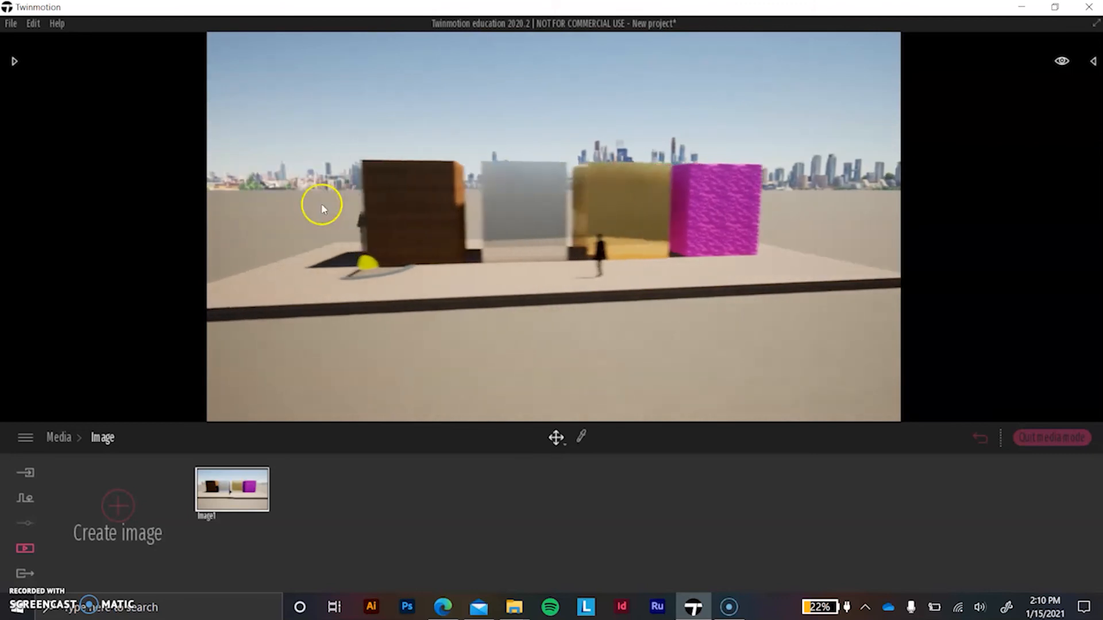
right_click(506, 89)
click(455, 152)
drag(455, 152, 569, 188)
click(118, 506)
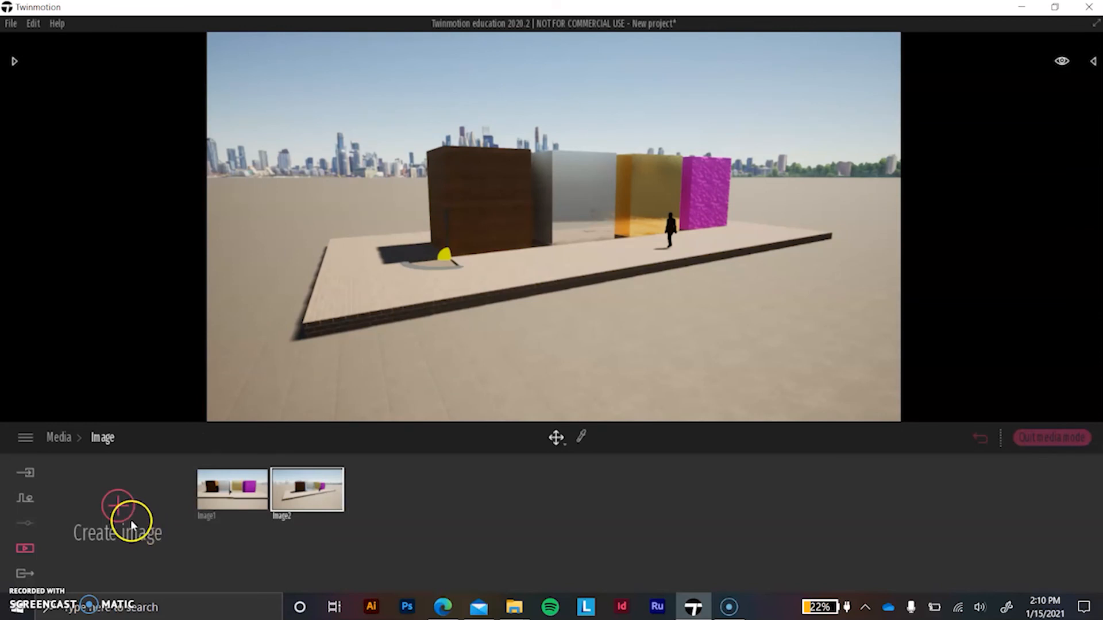
- Create two more images, one near eye level and one looking down on the boxes from above
mouse_move(800, 275)
mouse_down()
mouse_move(785, 272)
mouse_move(795, 253)
mouse_up()
click(114, 508)
drag(635, 167, 451, 274)
key(F1)
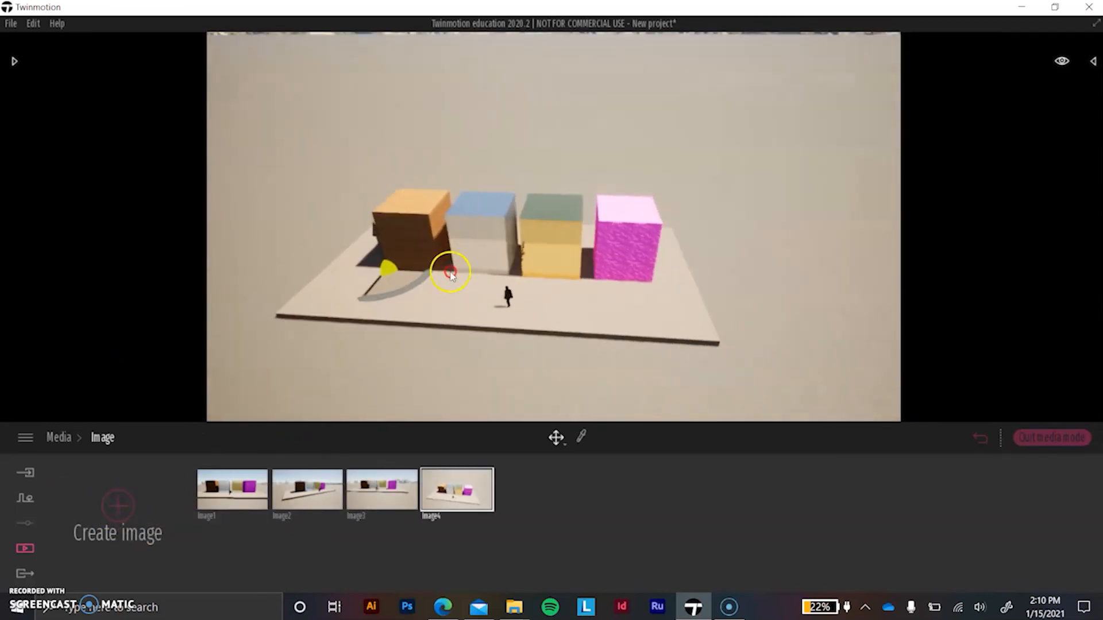
- Create a fifth image with a raised diagonal view of the slab, with the wooden box nearest
key(a)
right_drag(427, 335, 423, 332)
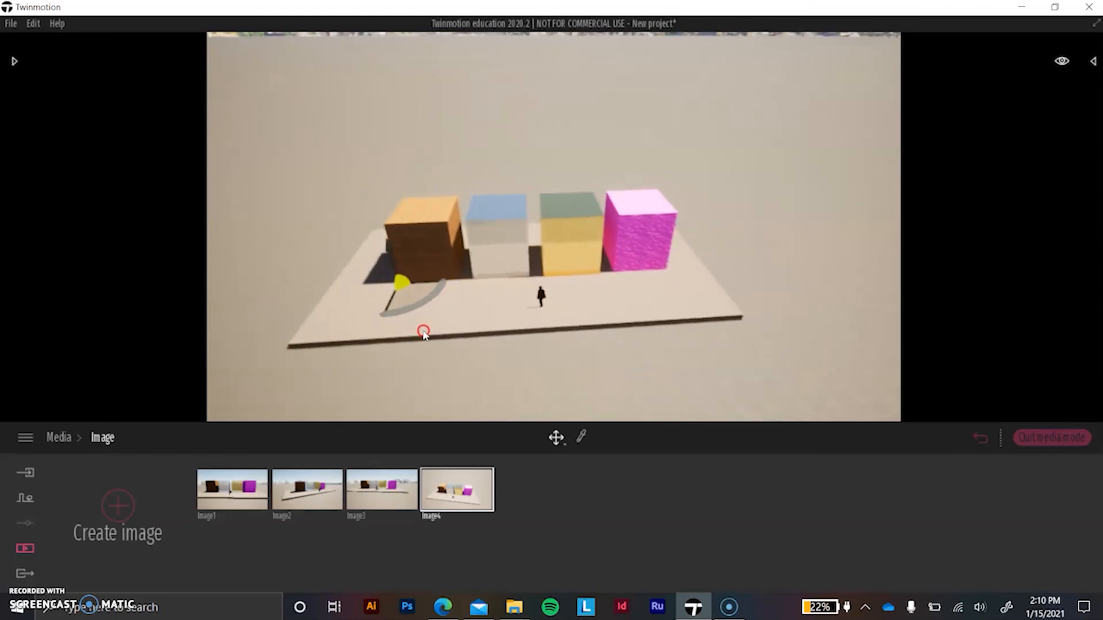
key(a)
drag(486, 244, 305, 256)
scroll(450, 247, up, 5)
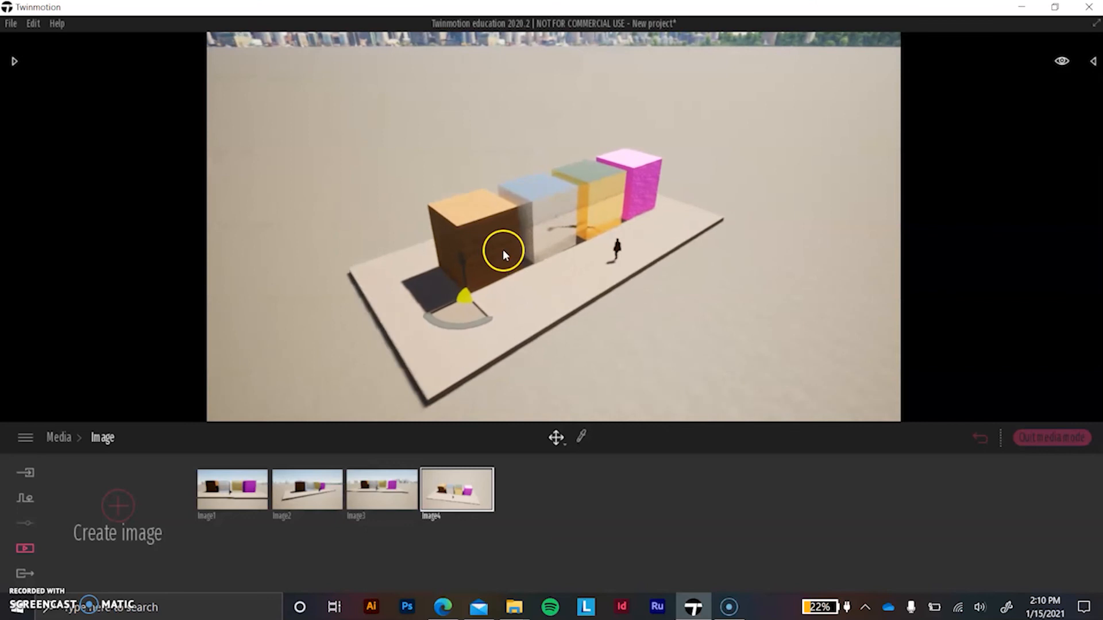
scroll(504, 249, down, 3)
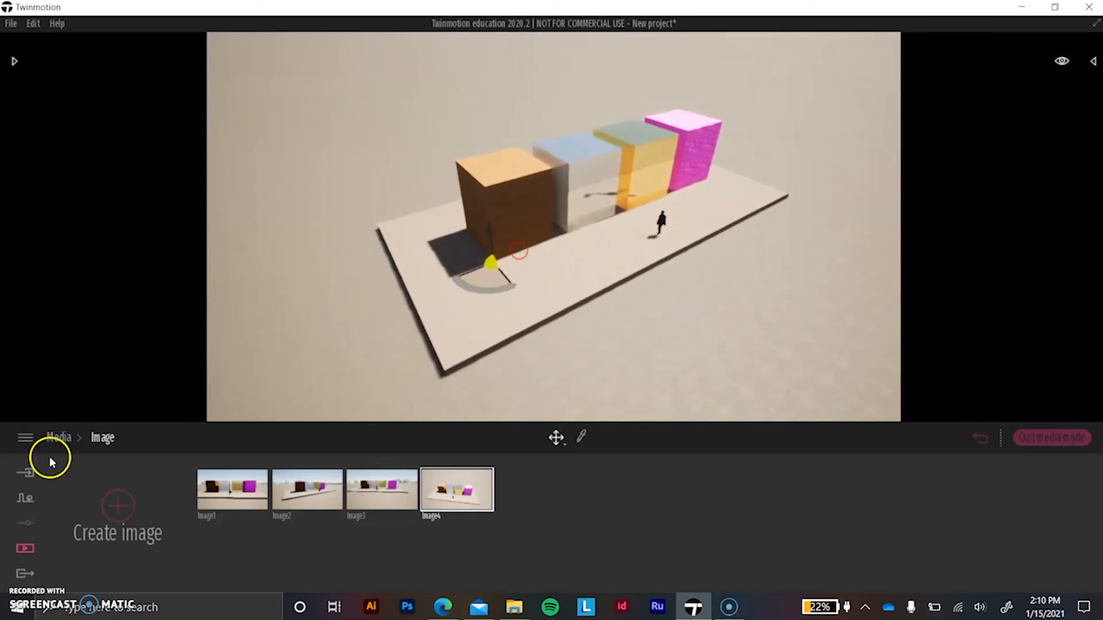
click(119, 513)
- Create two more images, a close view of the wooden box and a distant view of the whole row
key(a)
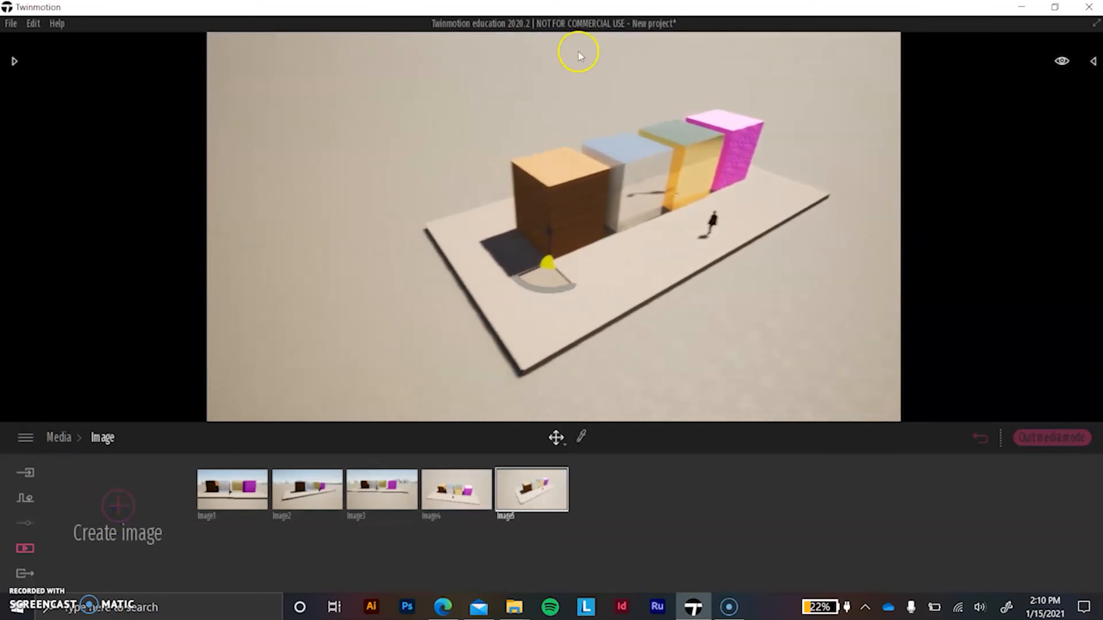
right_drag(576, 165, 598, 105)
key(w)
click(118, 511)
key(a)
right_drag(592, 176, 741, 241)
key(a)
right_drag(540, 216, 711, 242)
click(117, 511)
- Create three more images from different close viewpoints around the boxes
key(w)
click(117, 511)
key(s)
click(118, 512)
key(w)
click(120, 502)
- Create an eleventh image at eye level showing the silver, gold and pink boxes with the silhouette in front
scroll(670, 221, up, 3)
scroll(670, 221, down, 5)
right_drag(670, 221, 501, 249)
scroll(632, 253, up, 5)
scroll(549, 271, up, 5)
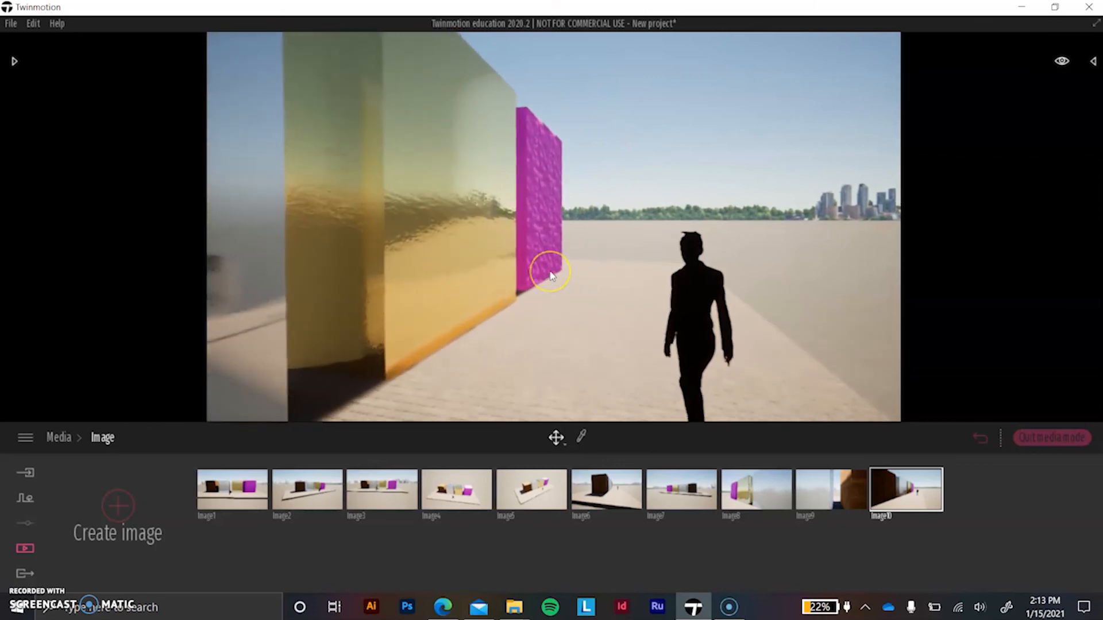
key(s)
key(d)
right_drag(575, 255, 577, 254)
scroll(367, 254, up, 4)
shift+middle_drag(576, 253, 542, 262)
scroll(371, 257, down, 2)
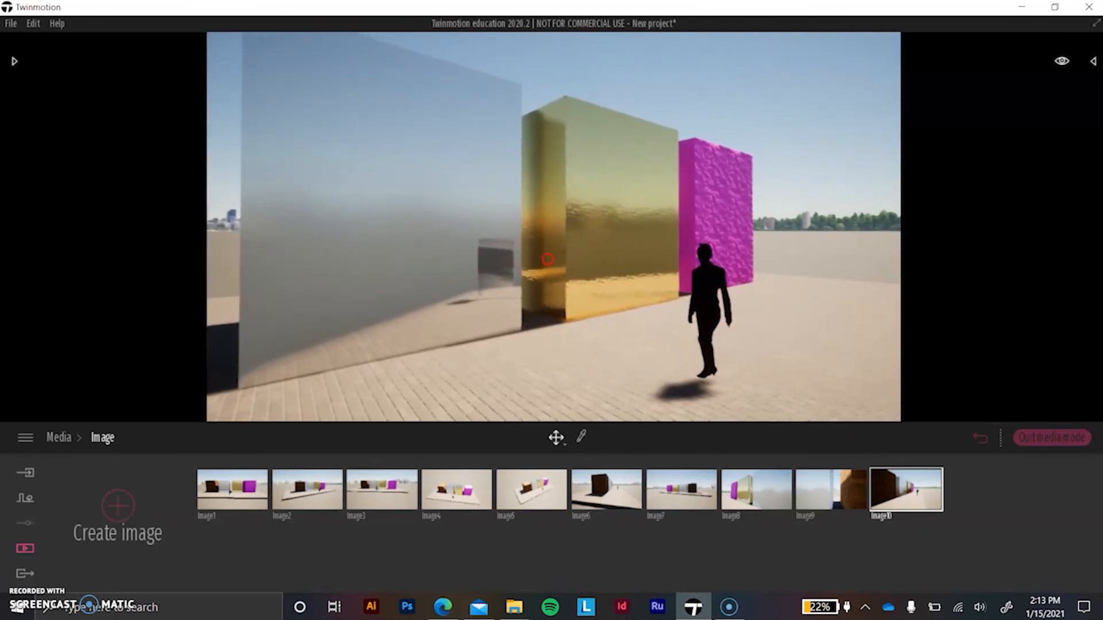
click(118, 506)
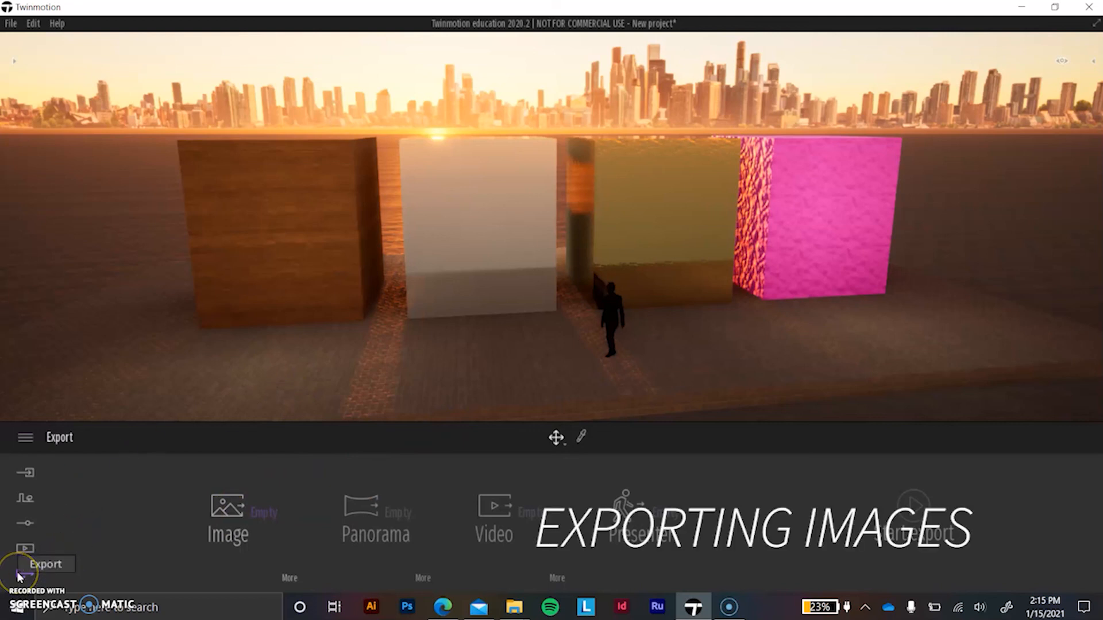
- Select all the created images for export and start the export
click(227, 514)
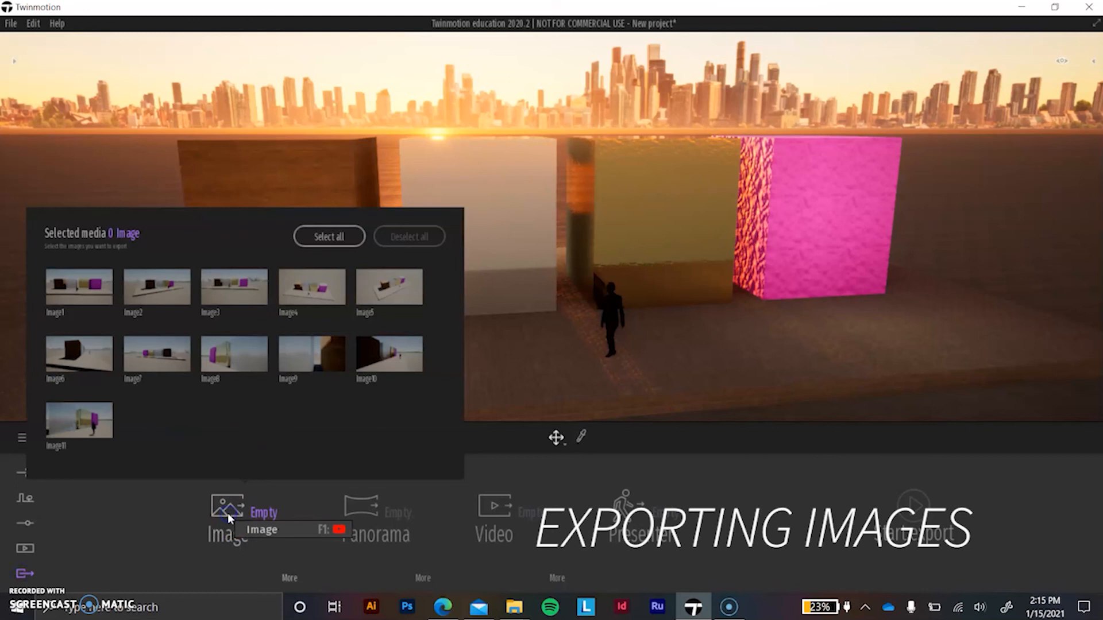
click(36, 294)
click(345, 236)
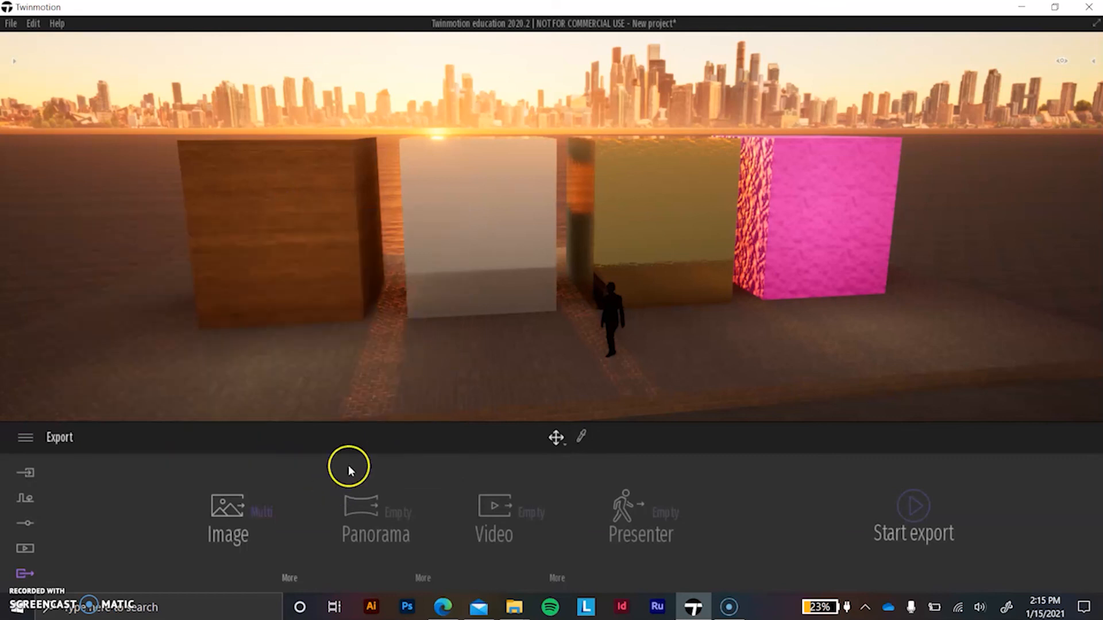
mouse_move(239, 513)
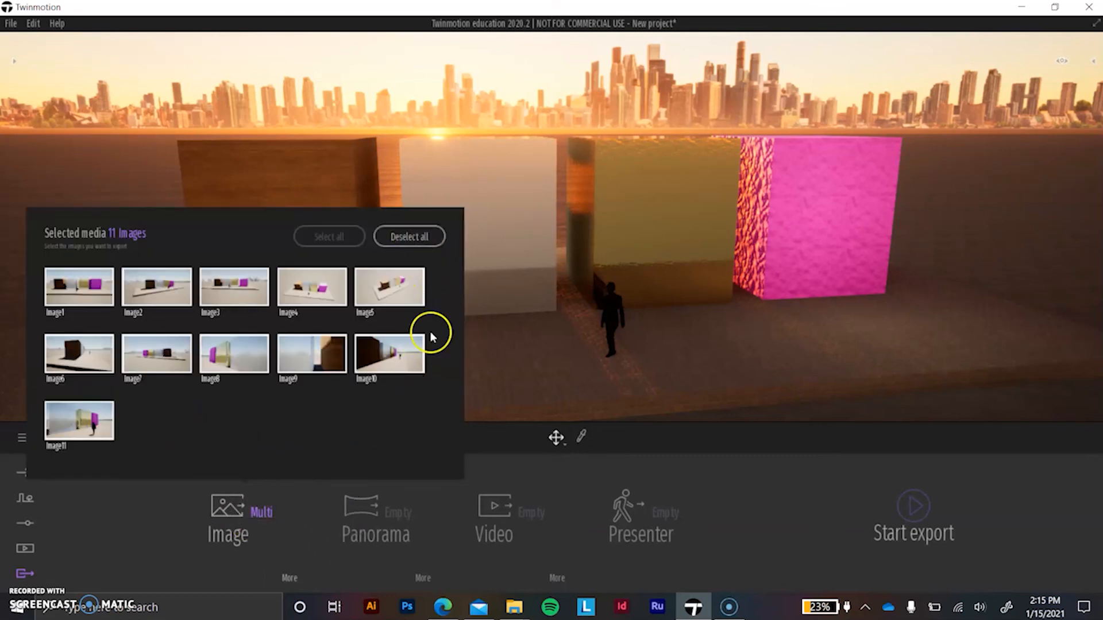
click(911, 509)
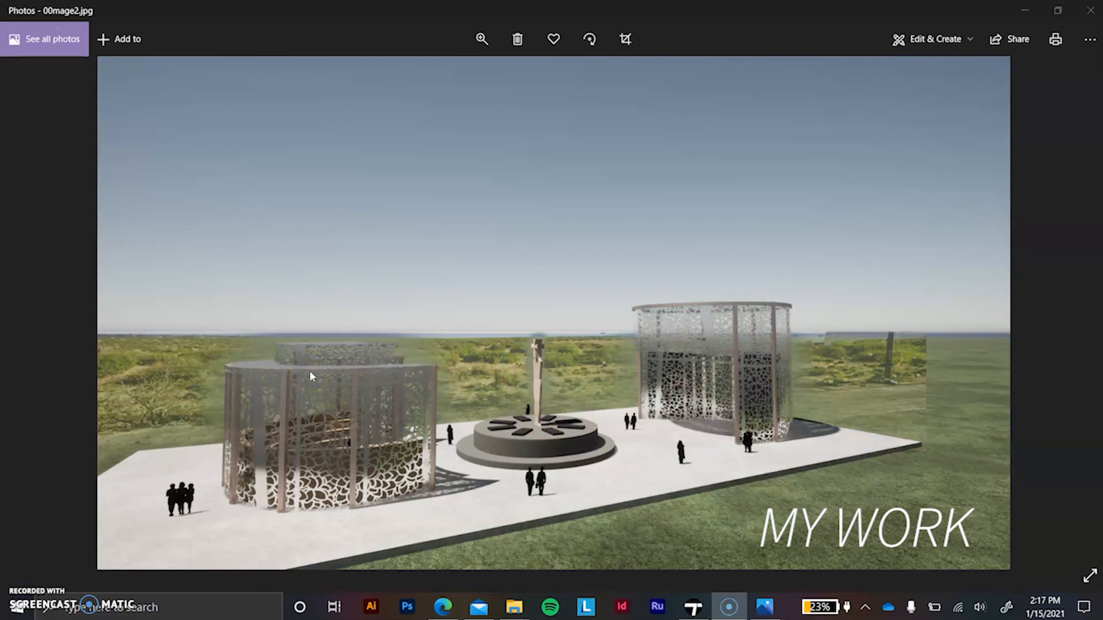
- Look through the finished pavilion and cross monument renders in Photos, then minimize that viewer
click(1027, 308)
click(1026, 307)
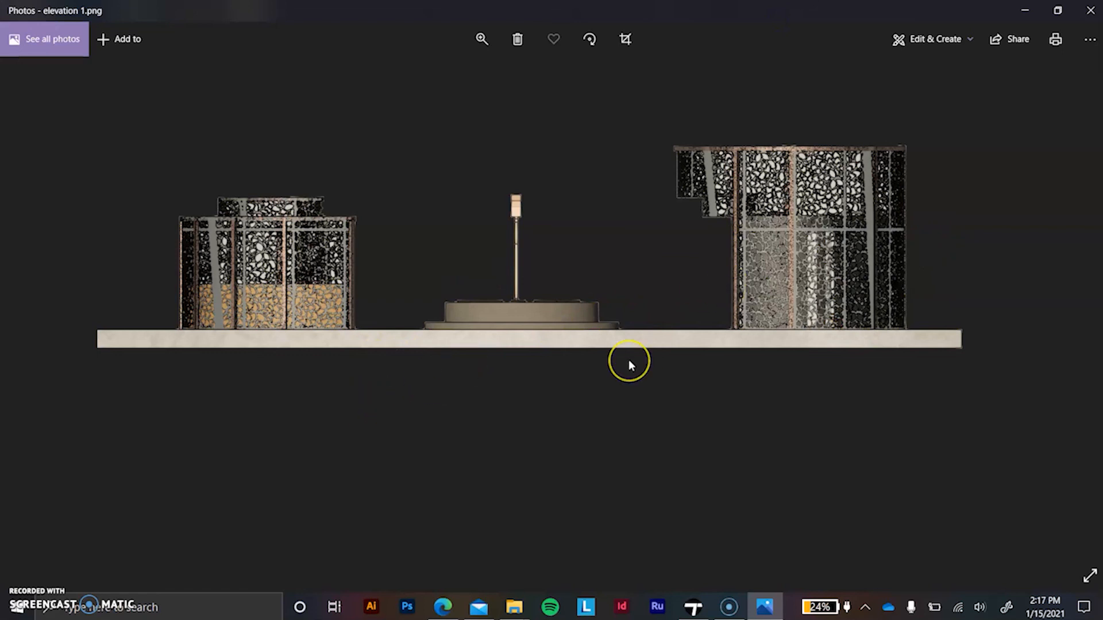
key(Left)
key(Right)
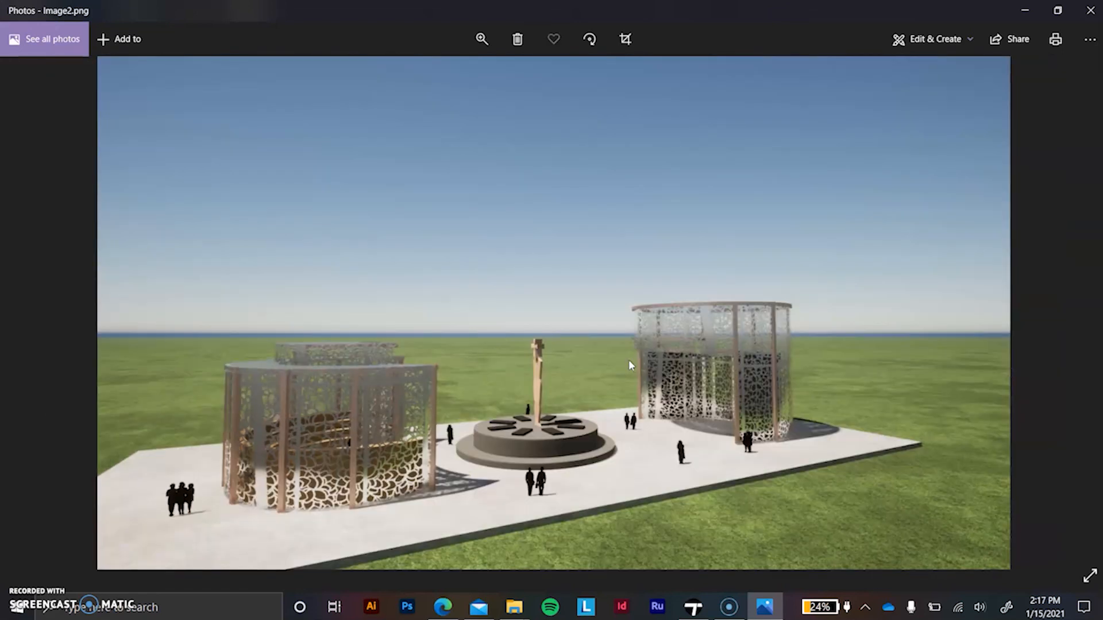
key(Right)
key(Right)
key(Right)
key(Right)
key(Right)
key(Right)
key(Right)
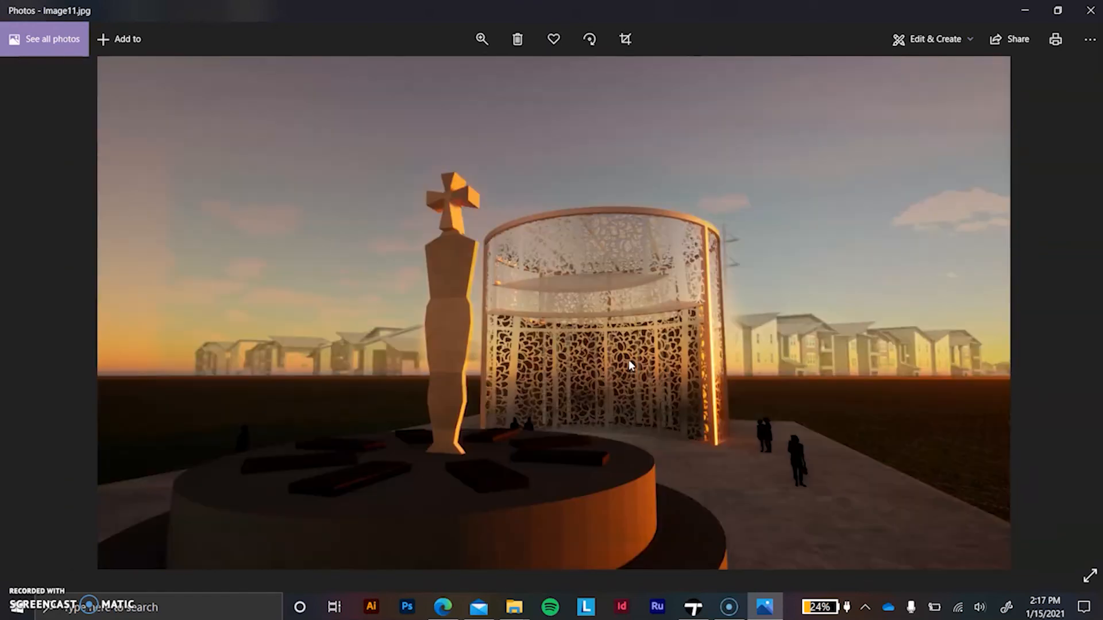
key(Right)
key(Left)
key(Right)
key(Right)
key(Right)
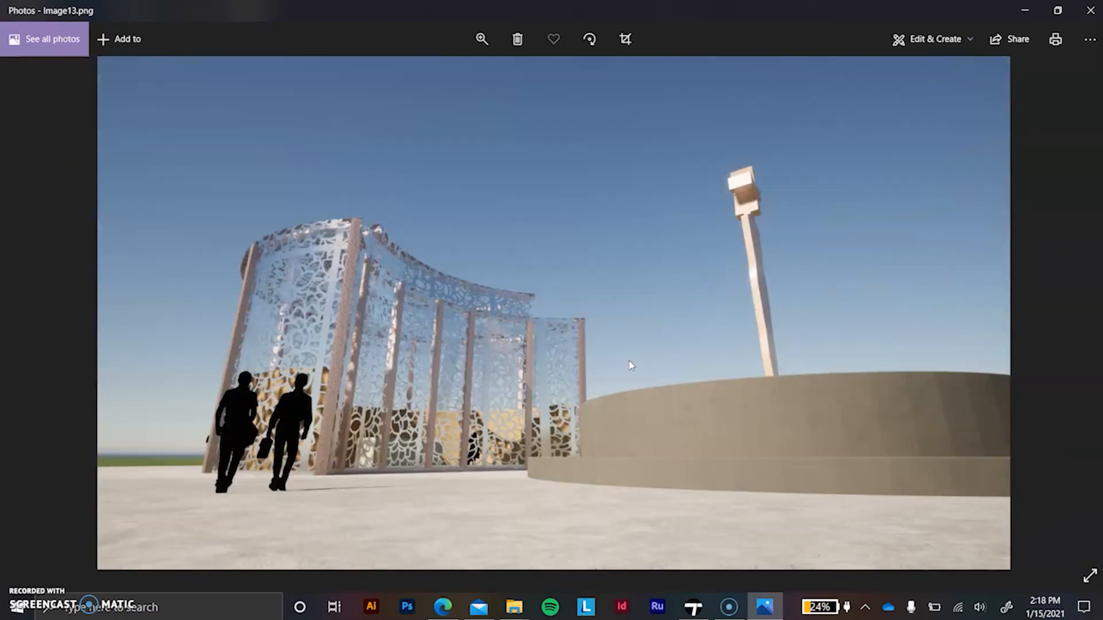
click(1024, 10)
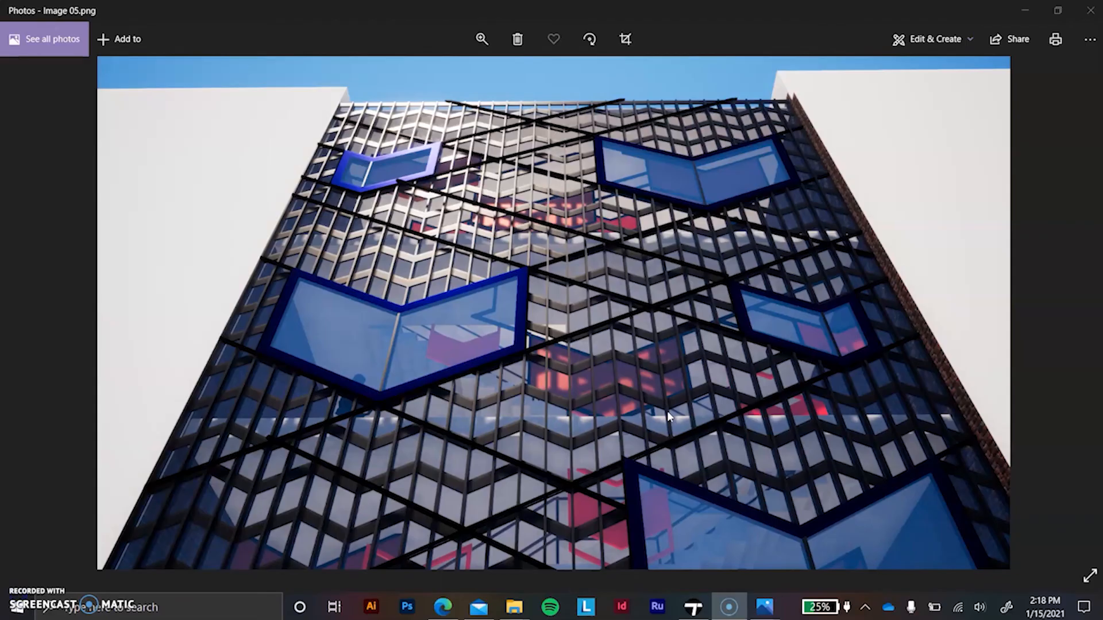
- Look through the renders of the zigzag-patterned building facade with blue-framed windows
click(854, 405)
key(Right)
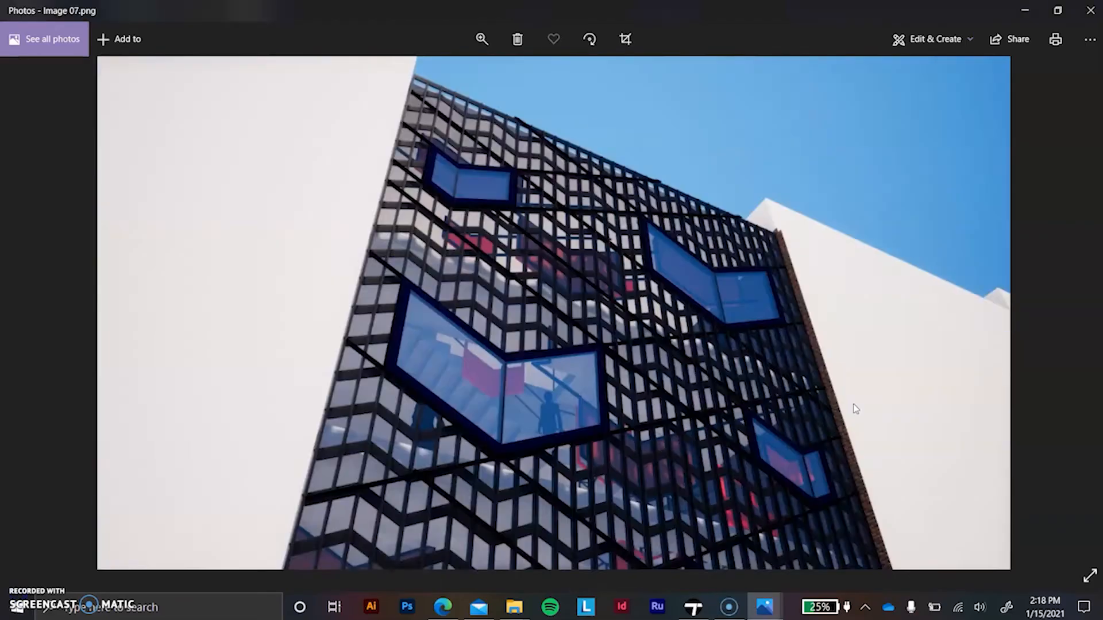
key(Right)
key(Right)
key(Right)
key(Right)
key(Right)
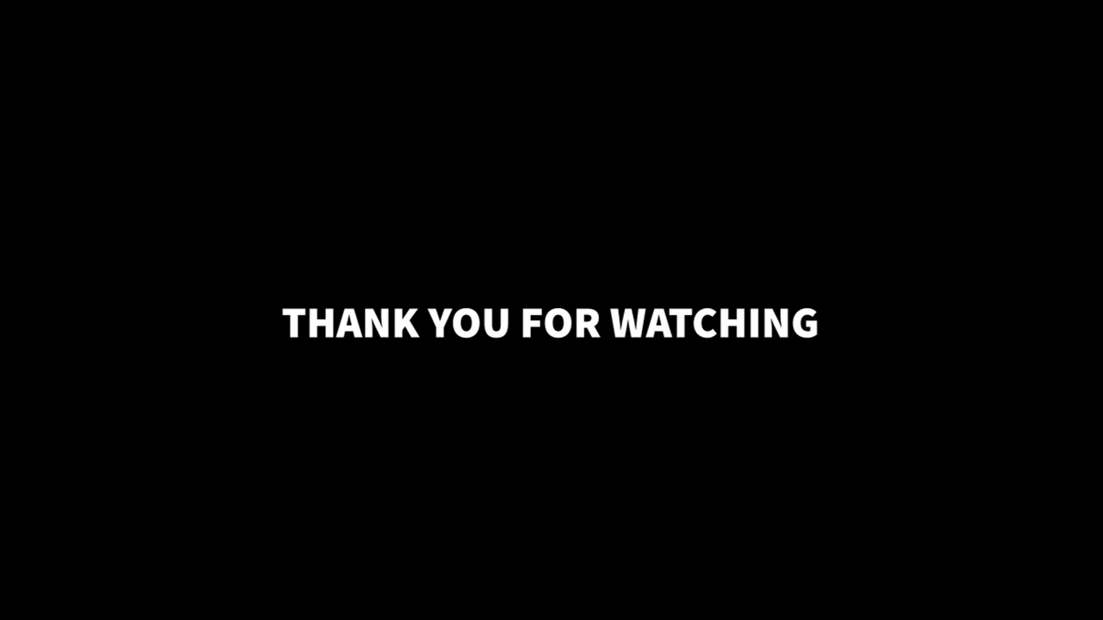